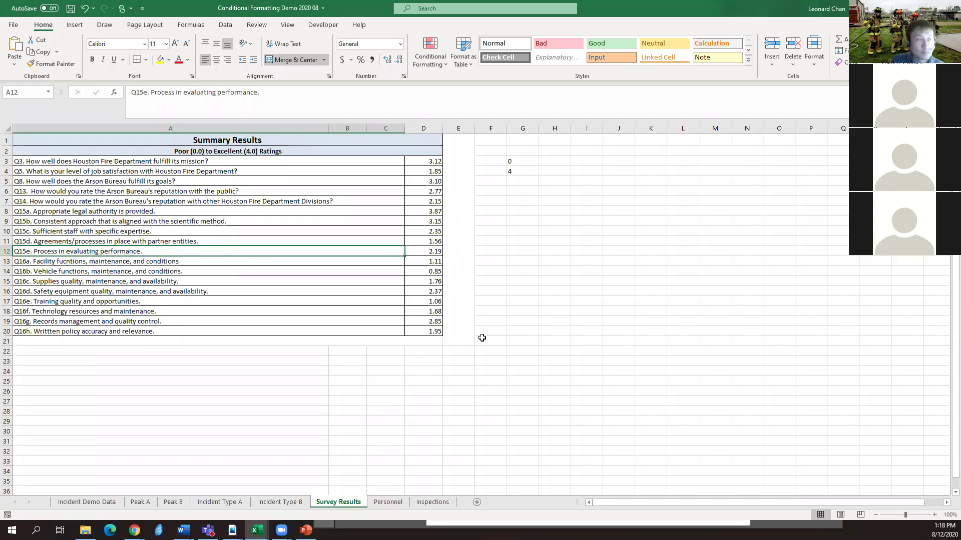
# - Insert a PivotTable on a new worksheet using all the data on the Incident Demo Data sheet
pyautogui.click(83, 506)
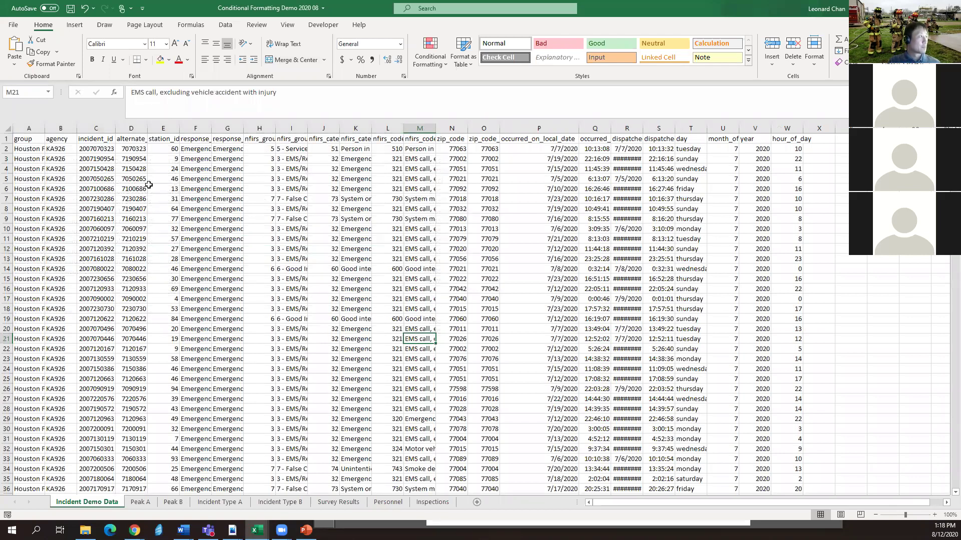
pyautogui.click(63, 180)
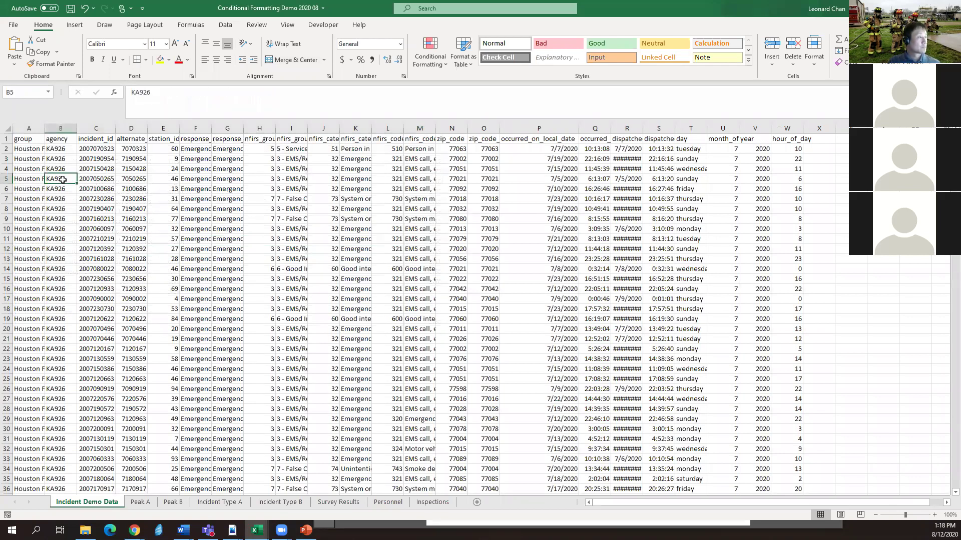
pyautogui.click(4, 129)
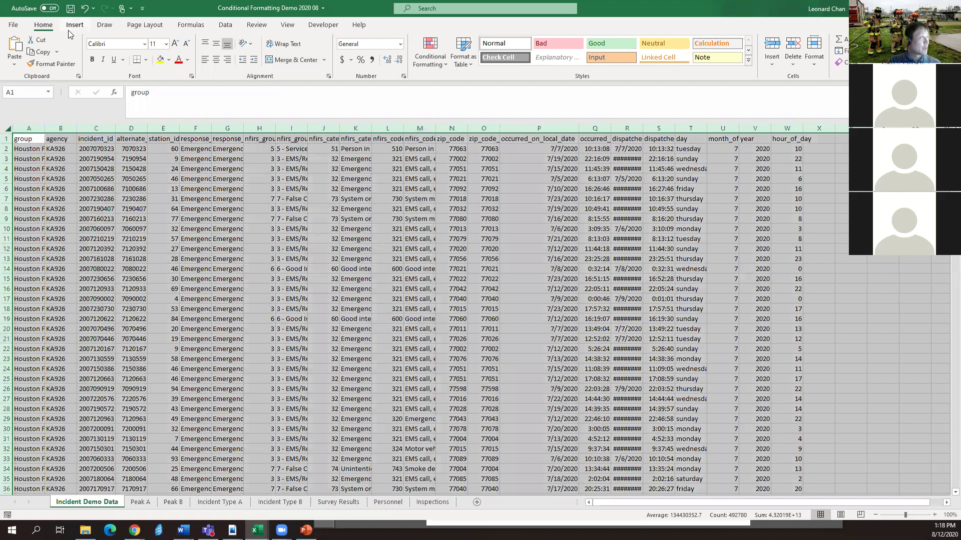
pyautogui.click(61, 176)
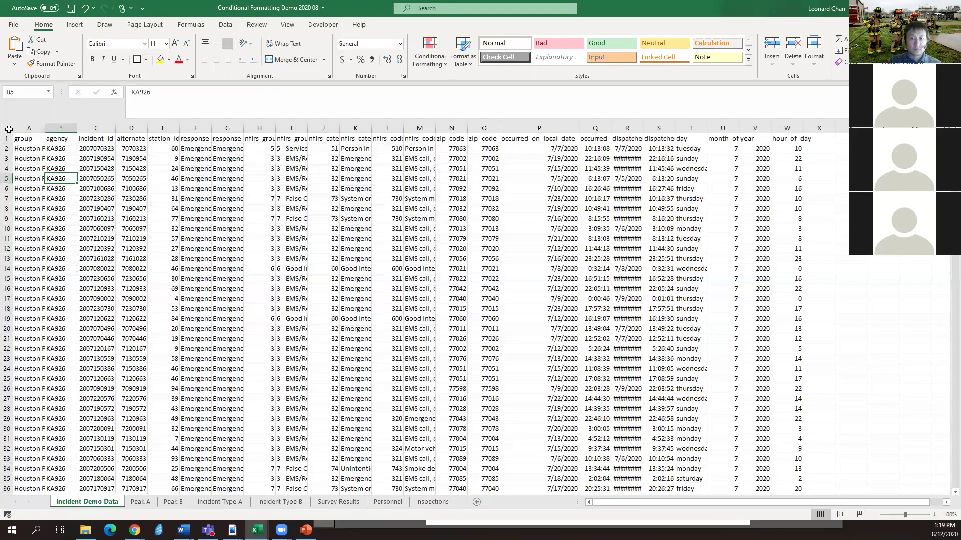
pyautogui.click(9, 129)
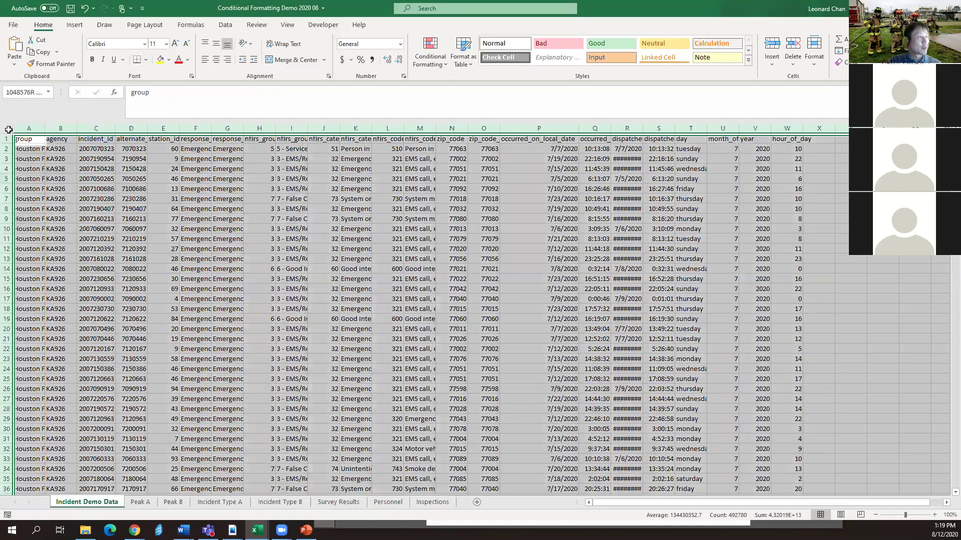
pyautogui.click(75, 26)
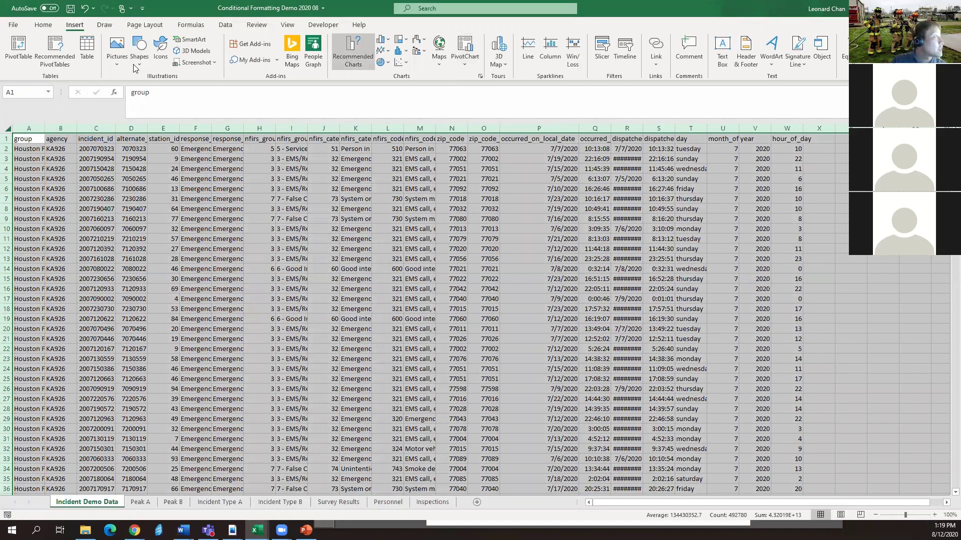
pyautogui.click(18, 50)
pyautogui.click(567, 334)
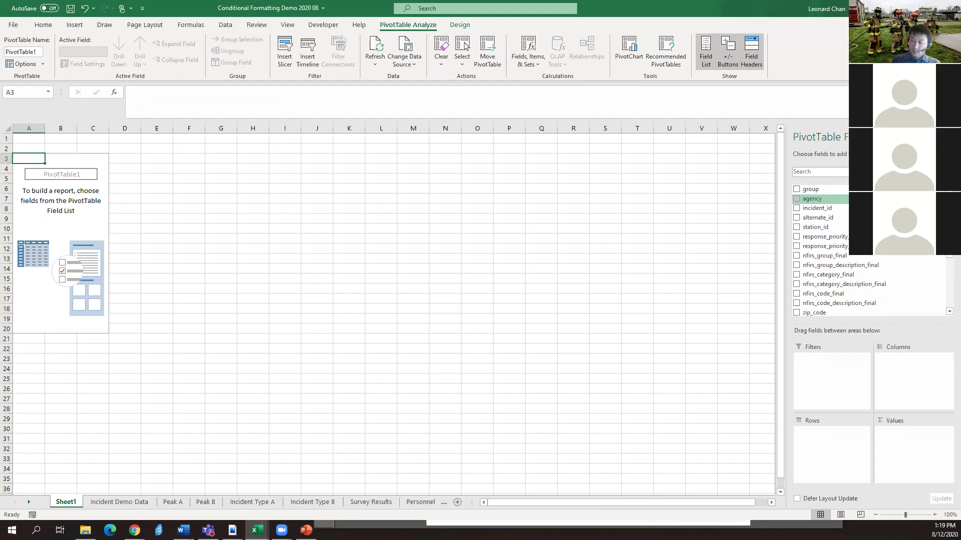
# - Build the PivotTable with hour_of_day as rows, day as columns and incident_id as values
pyautogui.scroll(-5, 859, 281)
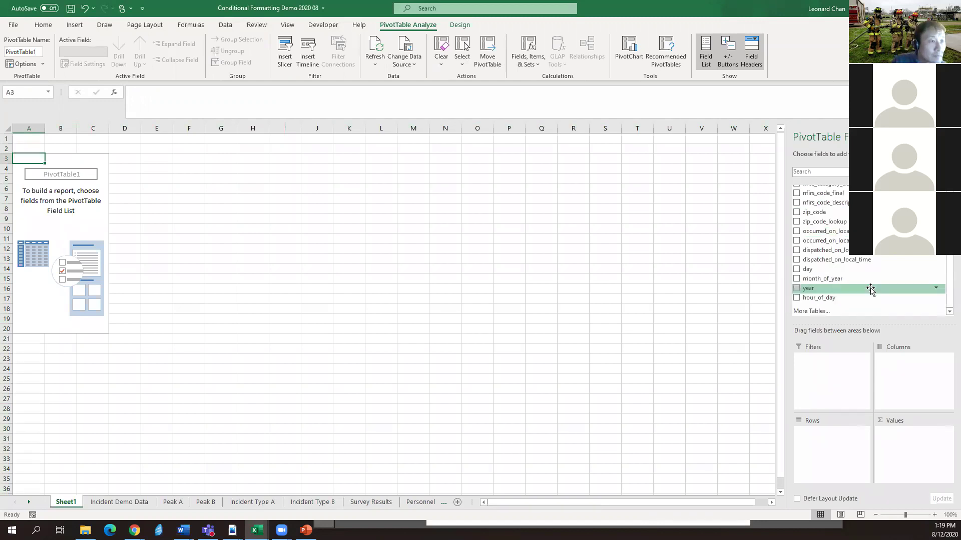
pyautogui.moveTo(846, 298); pyautogui.dragTo(846, 475)
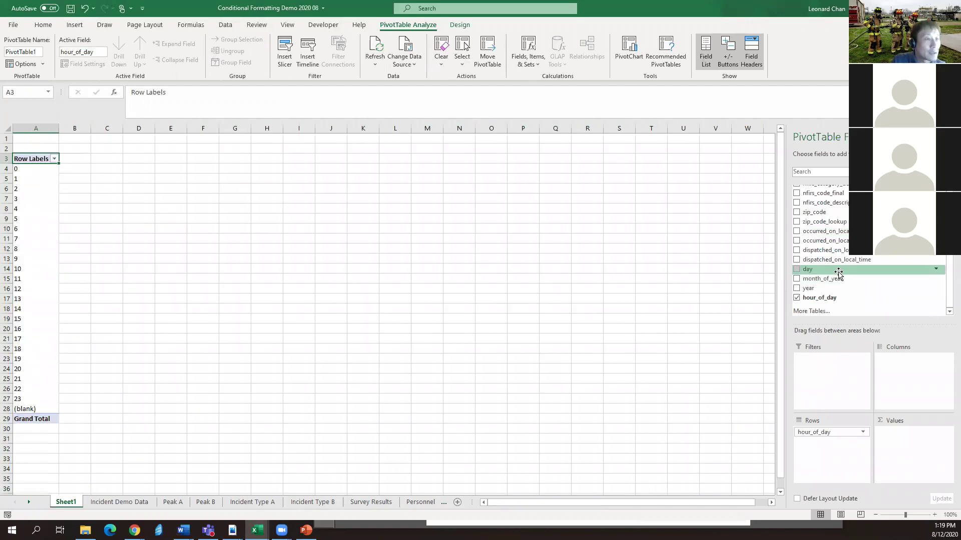
pyautogui.moveTo(843, 268); pyautogui.dragTo(933, 374)
pyautogui.scroll(10, 875, 262)
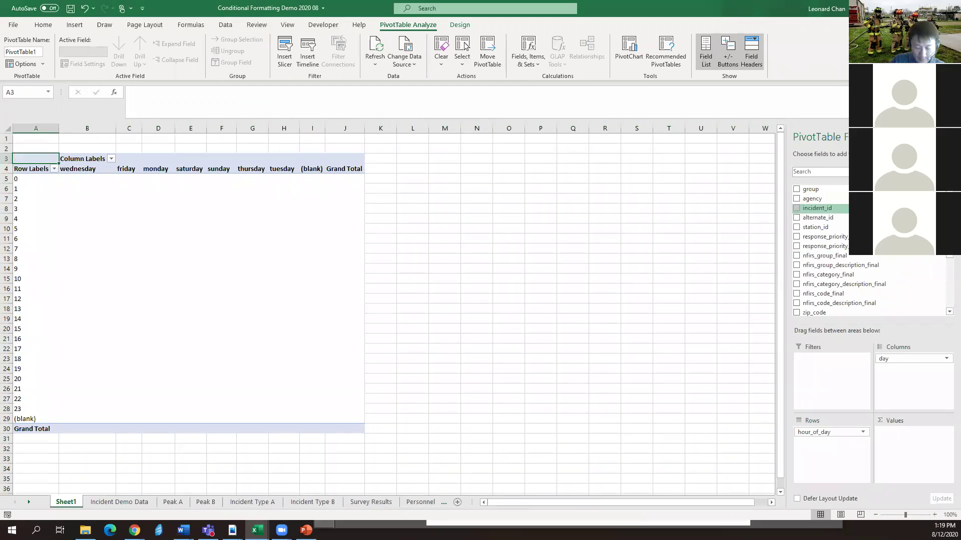
pyautogui.moveTo(861, 208); pyautogui.dragTo(899, 458)
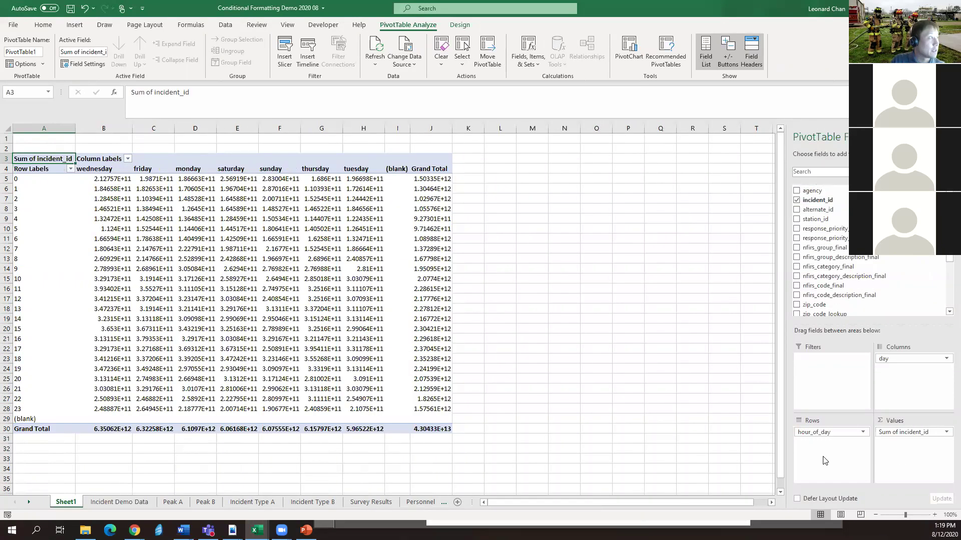
# - Summarize the PivotTable's incident_id values by count instead of sum
pyautogui.click(119, 199)
pyautogui.click(122, 180)
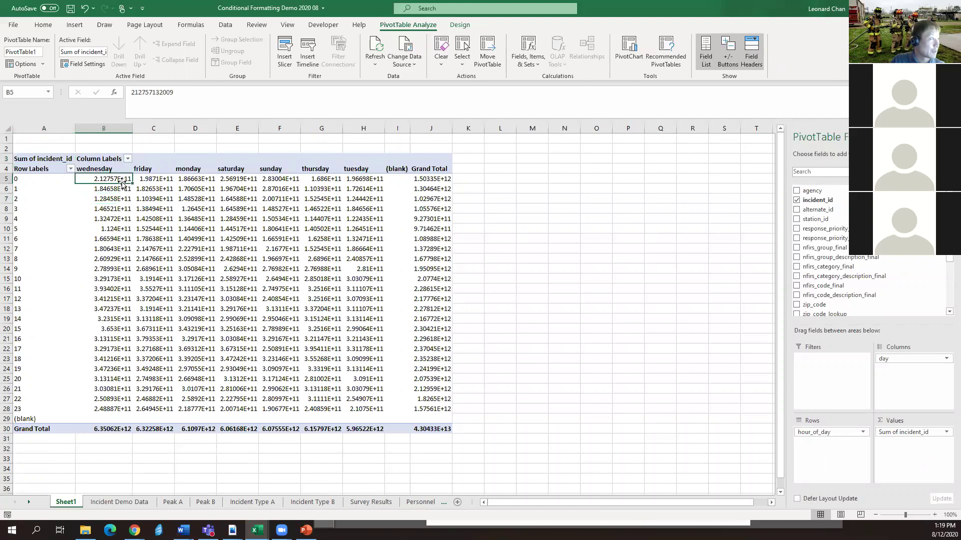
pyautogui.rightClick(122, 180)
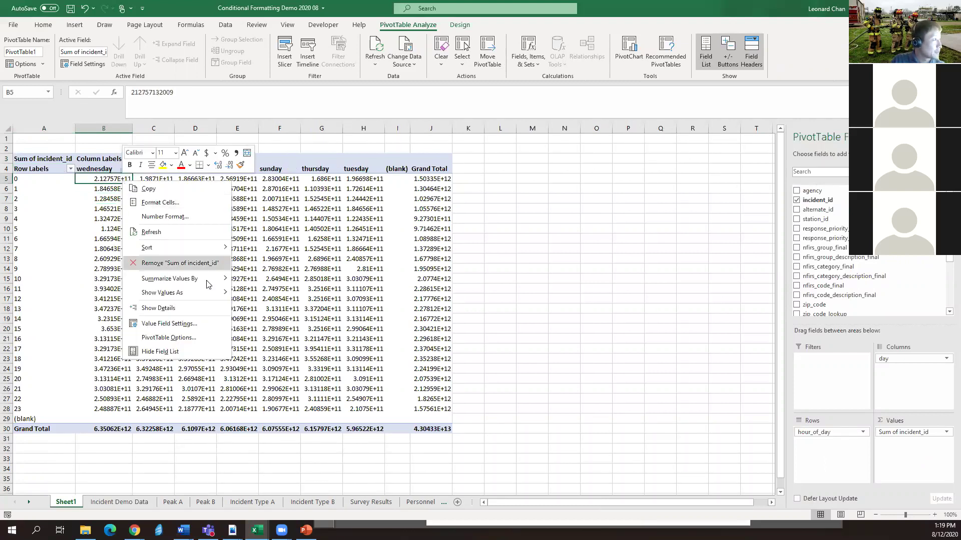
pyautogui.moveTo(209, 285)
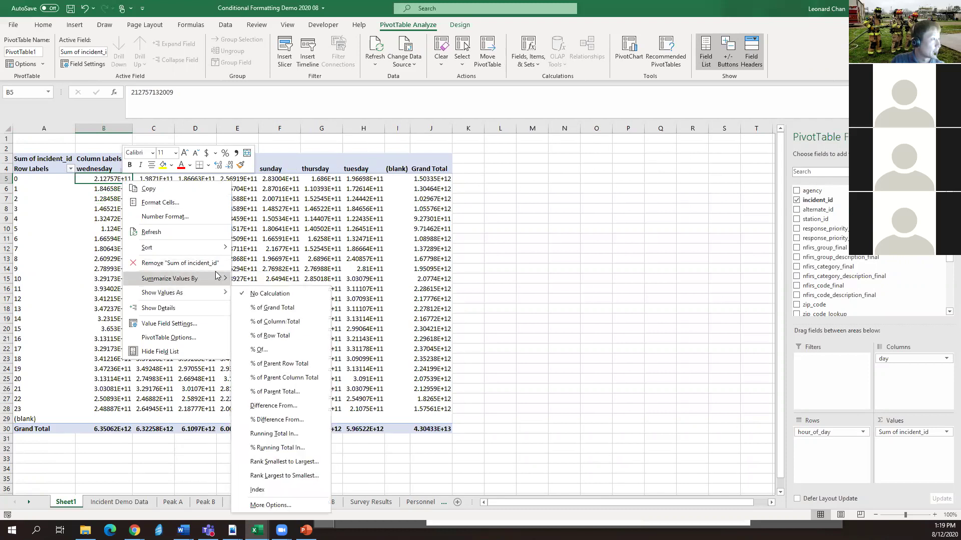
pyautogui.click(259, 294)
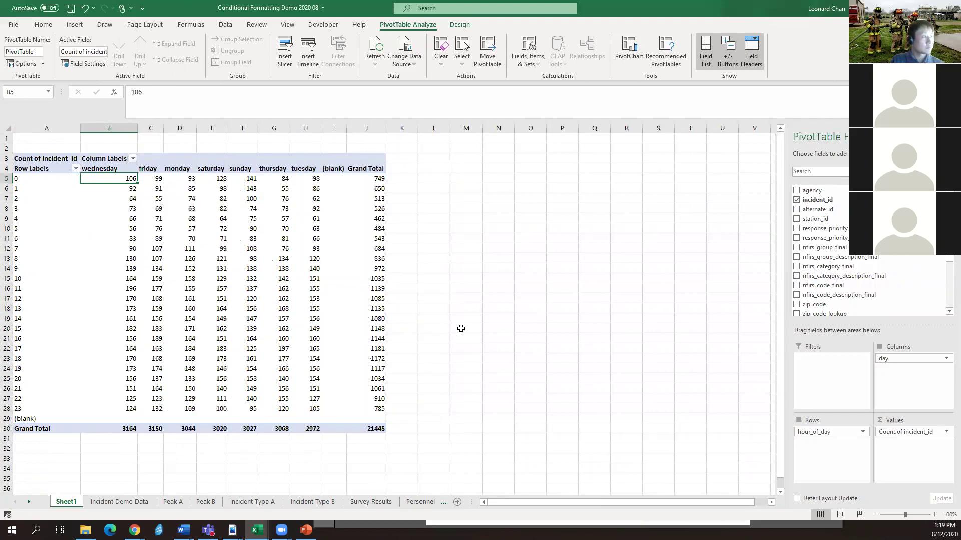
pyautogui.click(461, 328)
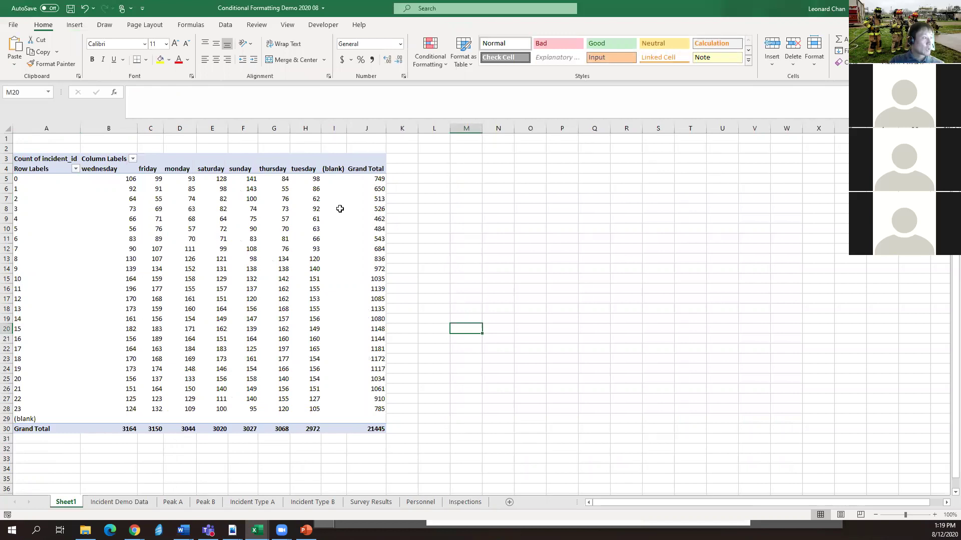
# - Reorder the PivotTable's day columns to run from Sunday through Saturday
pyautogui.click(232, 165)
pyautogui.moveTo(239, 174); pyautogui.dragTo(86, 184)
pyautogui.click(216, 171)
pyautogui.moveTo(216, 175); pyautogui.dragTo(141, 181)
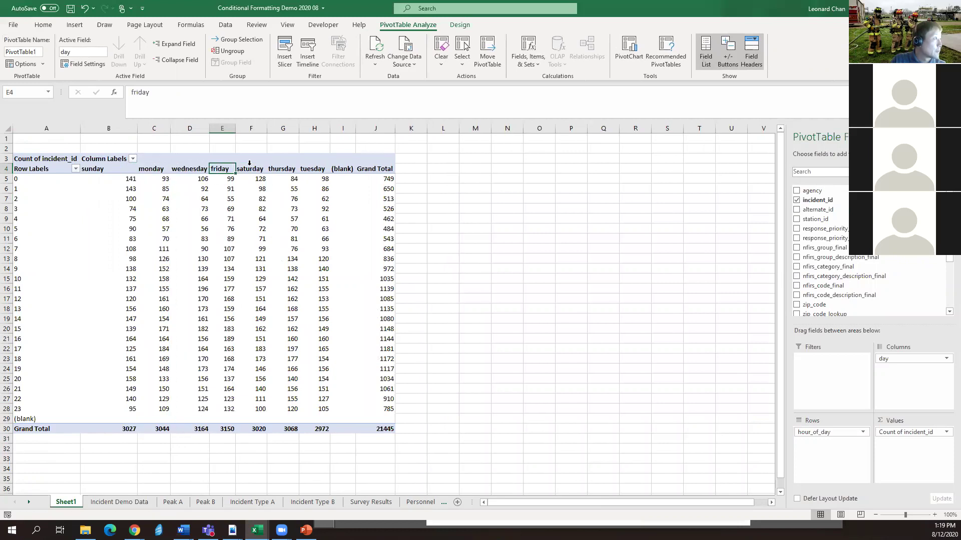
pyautogui.click(305, 170)
pyautogui.moveTo(300, 174); pyautogui.dragTo(167, 185)
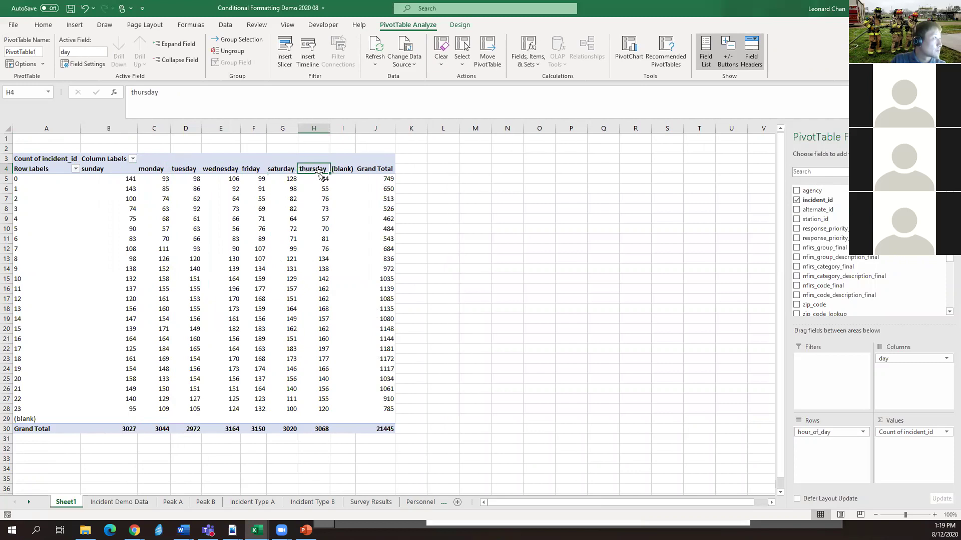
pyautogui.moveTo(319, 173); pyautogui.dragTo(242, 183)
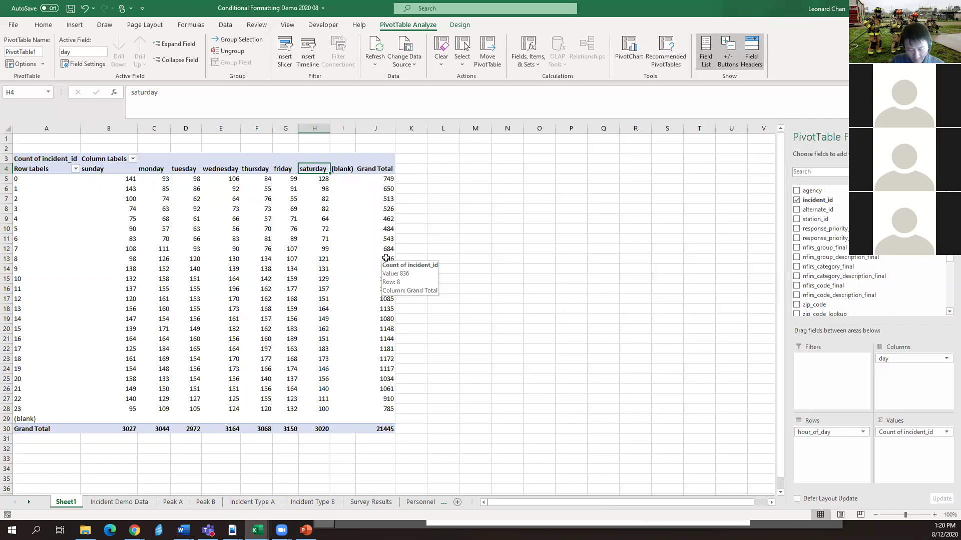
# - Copy the PivotTable from the Row Labels header through the grand totals and paste it as values at A1 of a new sheet
pyautogui.moveTo(57, 170); pyautogui.dragTo(372, 427)
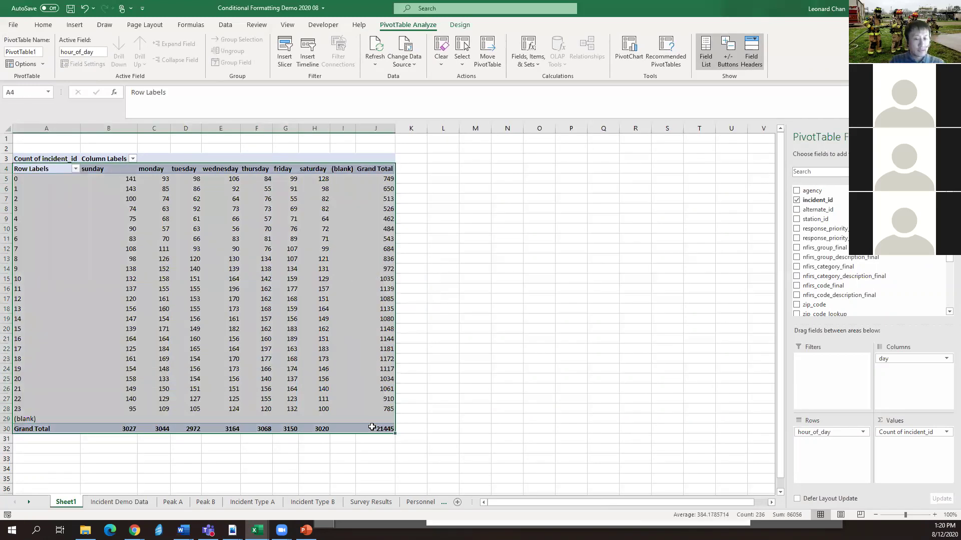
pyautogui.hotkey('ctrl', 'c')
pyautogui.click(459, 503)
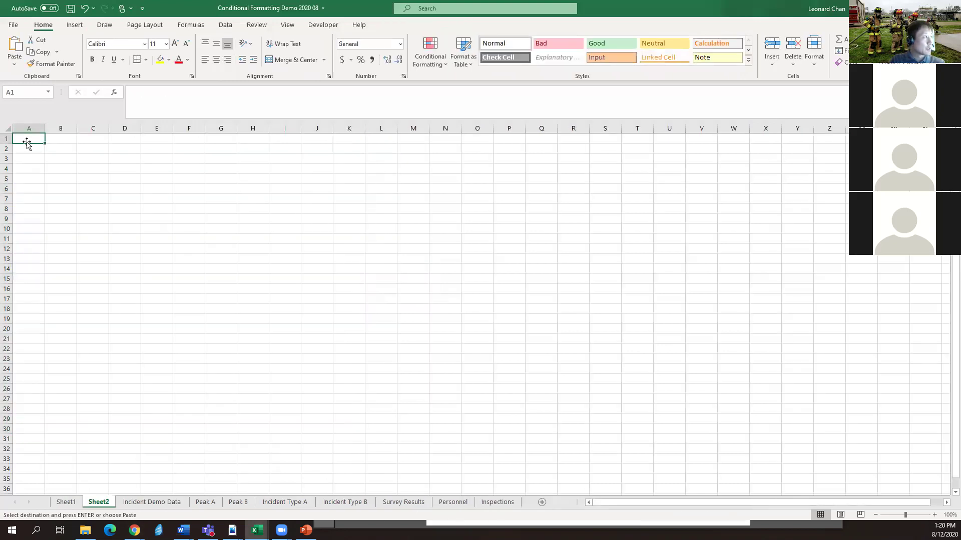
pyautogui.rightClick(26, 140)
pyautogui.click(66, 190)
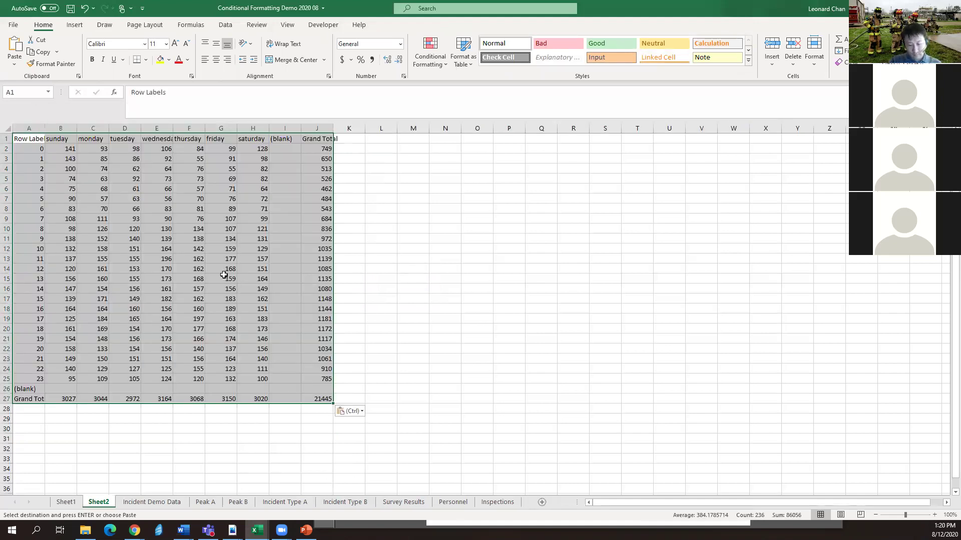
pyautogui.rightClick(224, 276)
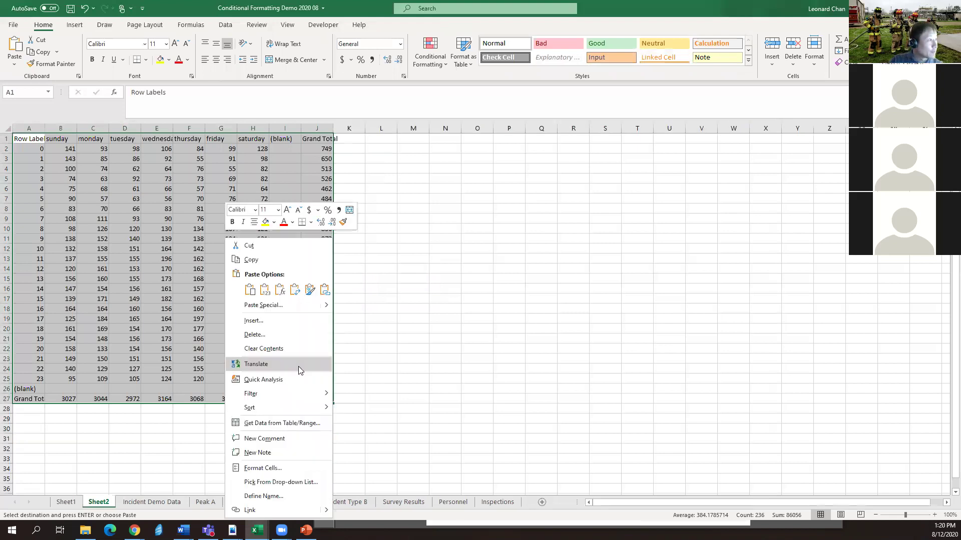
pyautogui.click(264, 291)
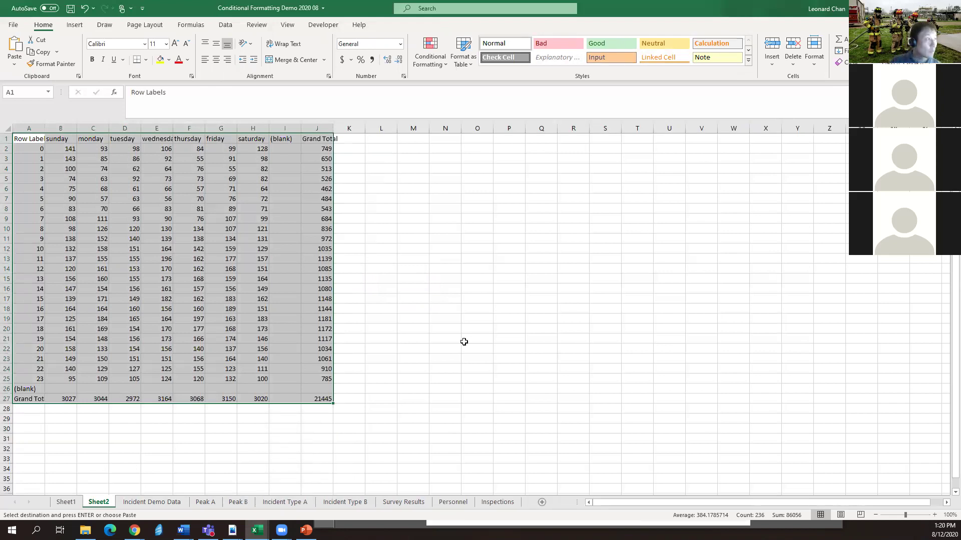
# - Apply a two-color red and white color scale to the hourly counts in B2:J25's day columns, Sunday through Saturday, with red for high values
pyautogui.moveTo(61, 148); pyautogui.dragTo(251, 381)
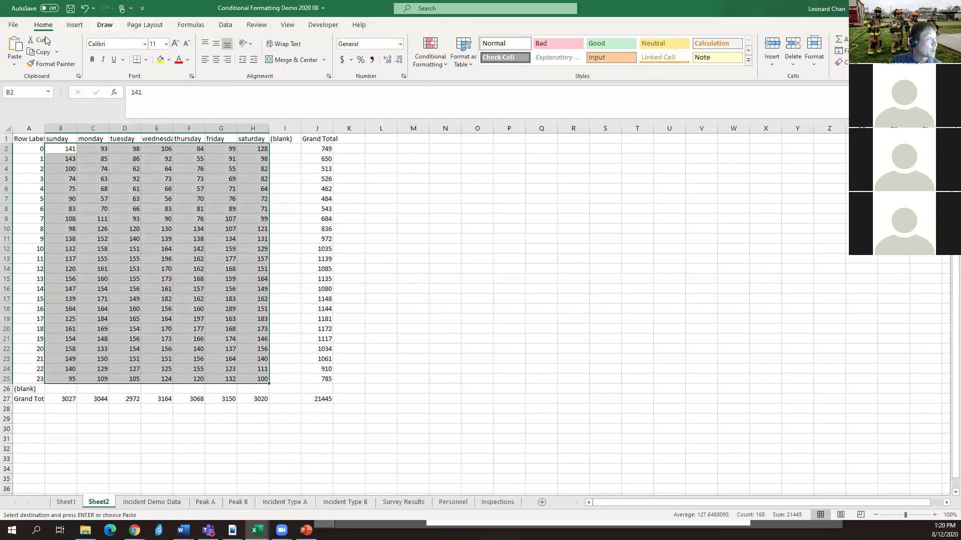
pyautogui.click(431, 58)
pyautogui.moveTo(498, 144)
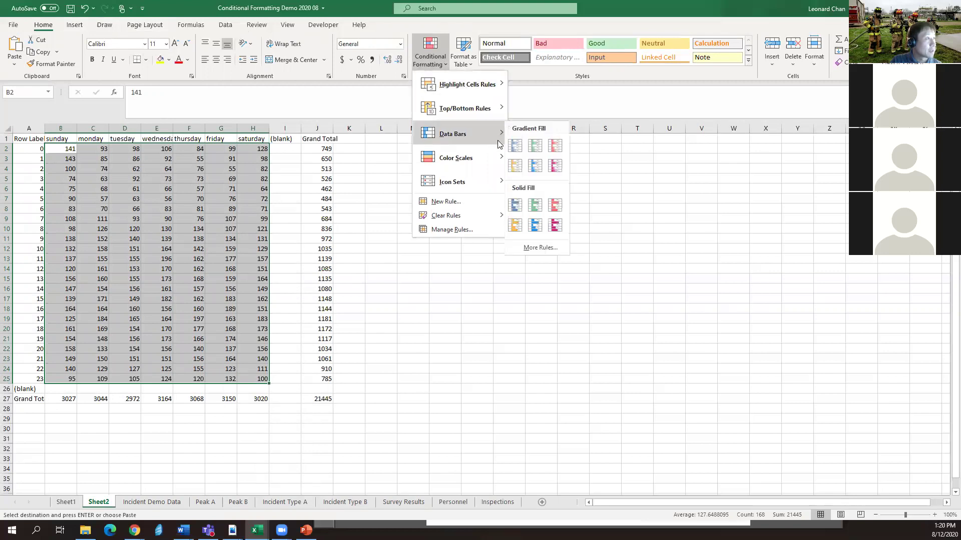
pyautogui.moveTo(495, 161)
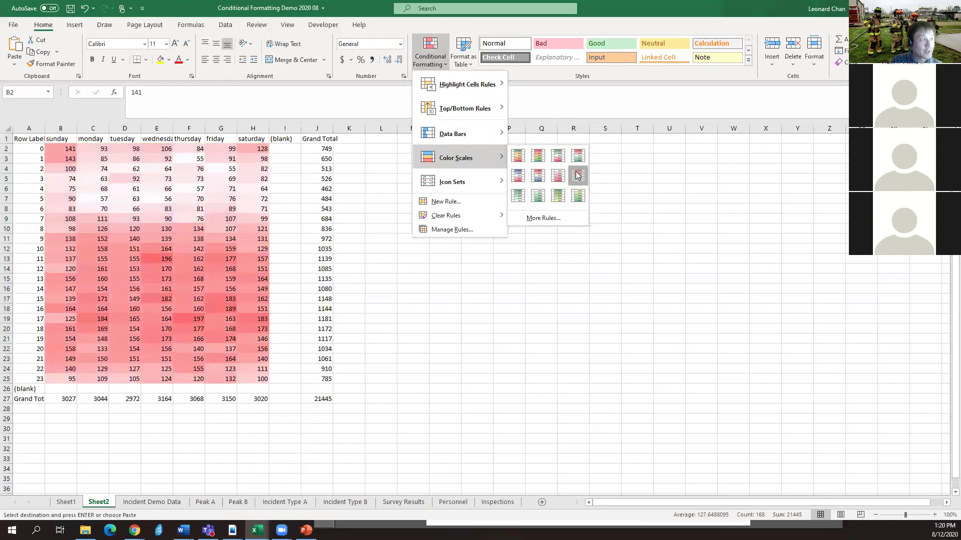
pyautogui.click(577, 174)
pyautogui.click(523, 328)
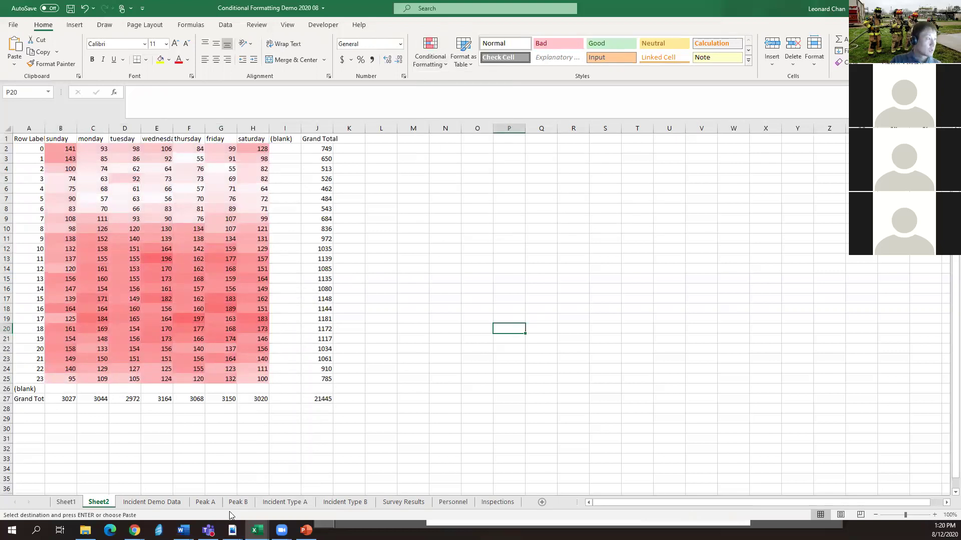
# - Switch to Word and create a new blank document
pyautogui.moveTo(183, 530)
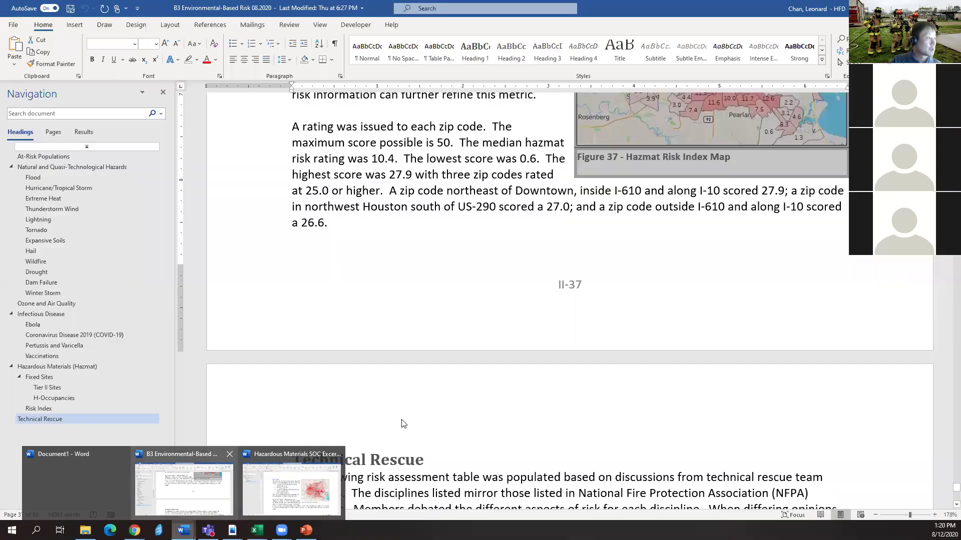
pyautogui.rightClick(222, 498)
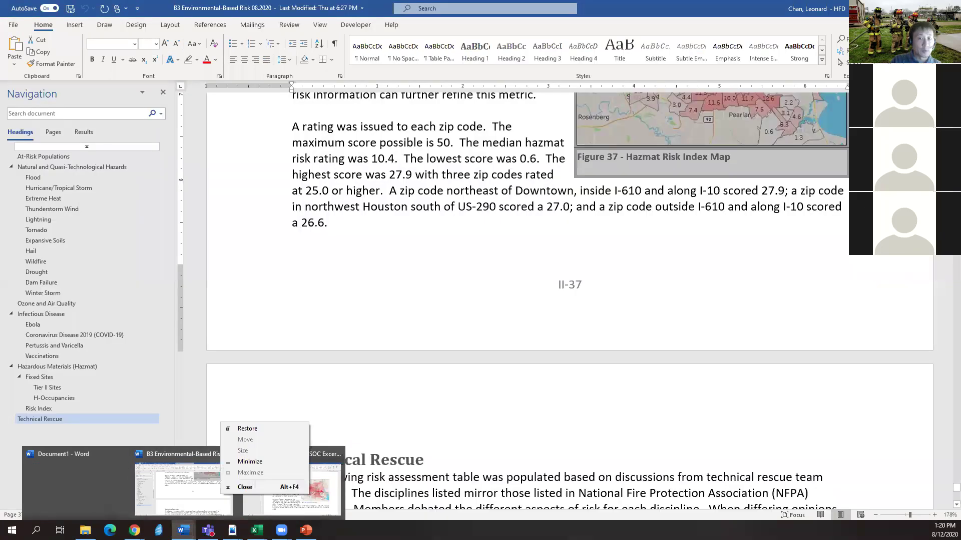
pyautogui.click(244, 487)
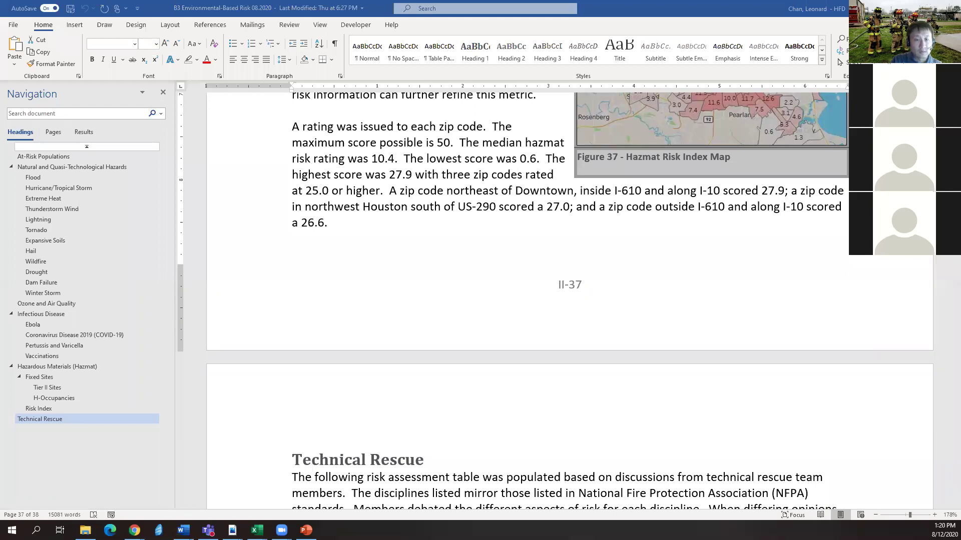
pyautogui.click(933, 364)
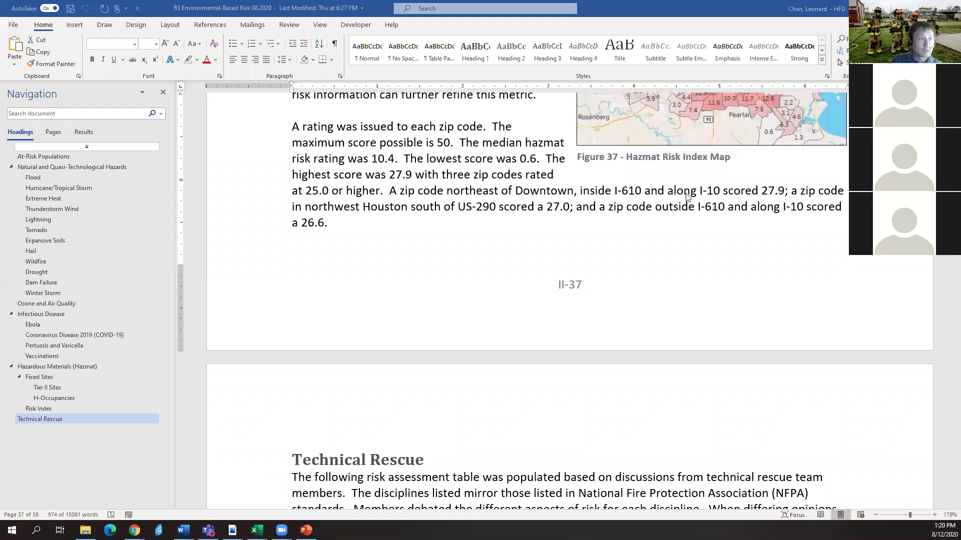
pyautogui.hotkey('ctrl', 'n')
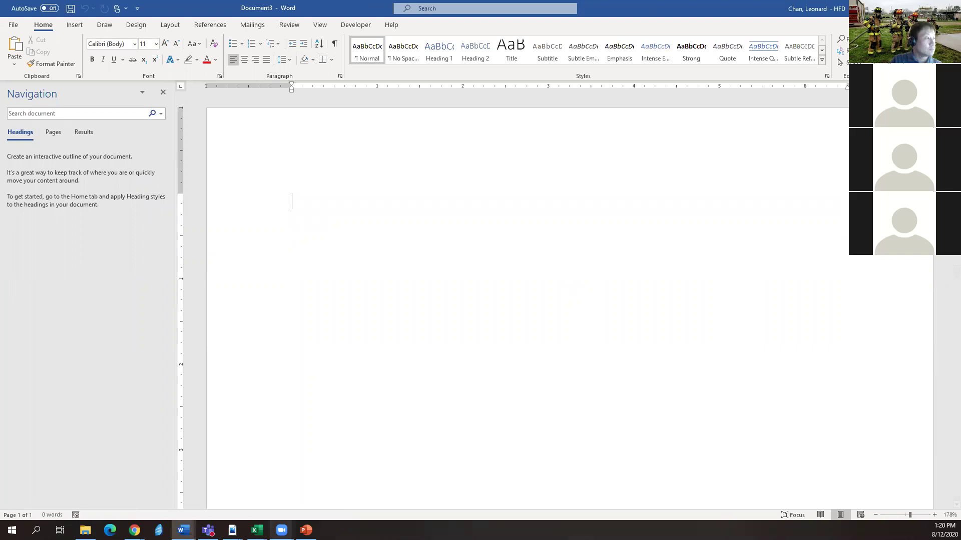
# - Copy the heat map range A1:J27 from the Excel sheet and paste it into the blank Word document with its source formatting
pyautogui.moveTo(257, 531)
pyautogui.click(305, 488)
pyautogui.moveTo(32, 138); pyautogui.dragTo(320, 401)
pyautogui.hotkey('ctrl', 'c')
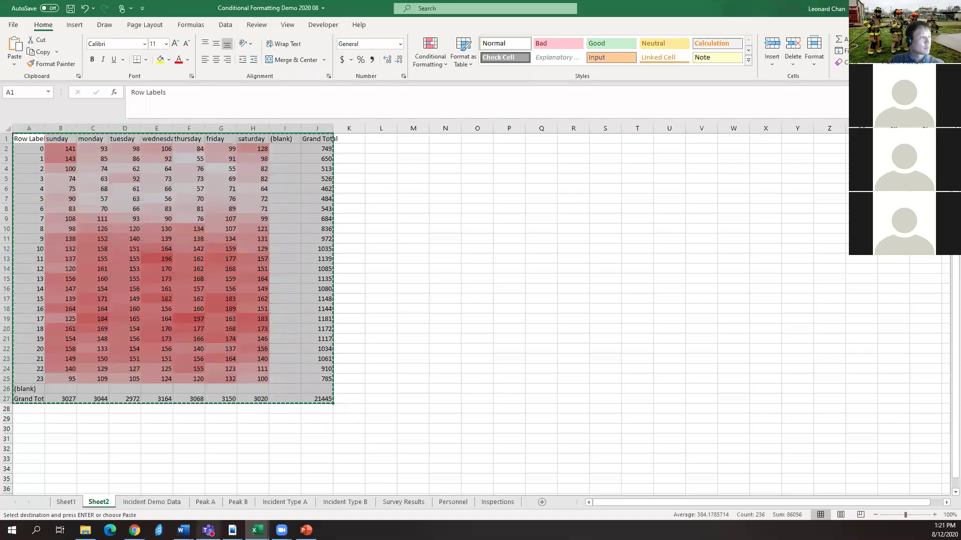
pyautogui.moveTo(183, 530)
pyautogui.click(395, 481)
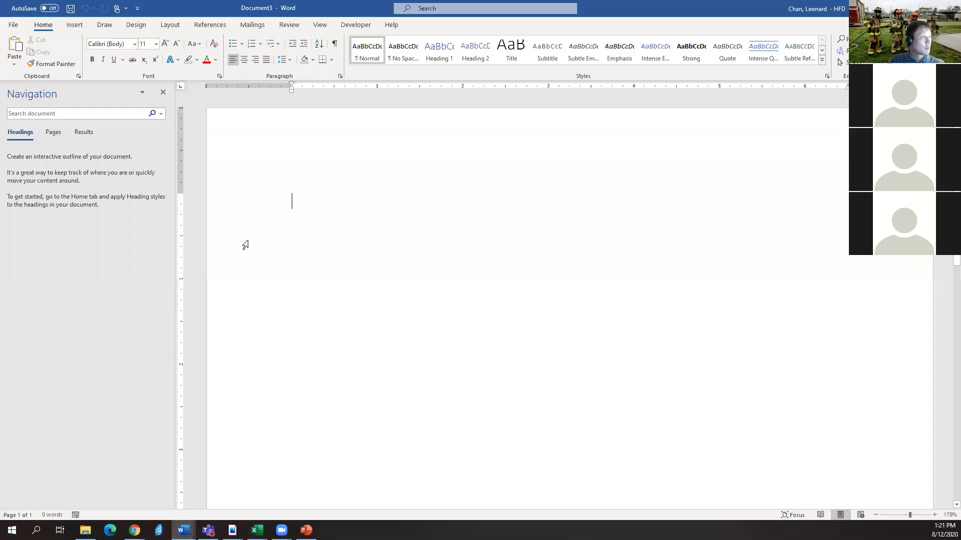
pyautogui.rightClick(283, 223)
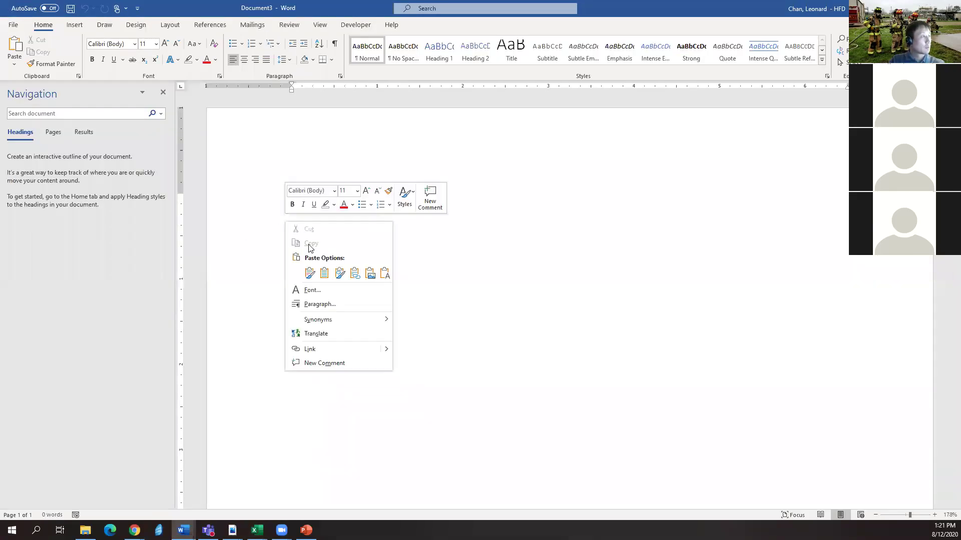
pyautogui.click(308, 274)
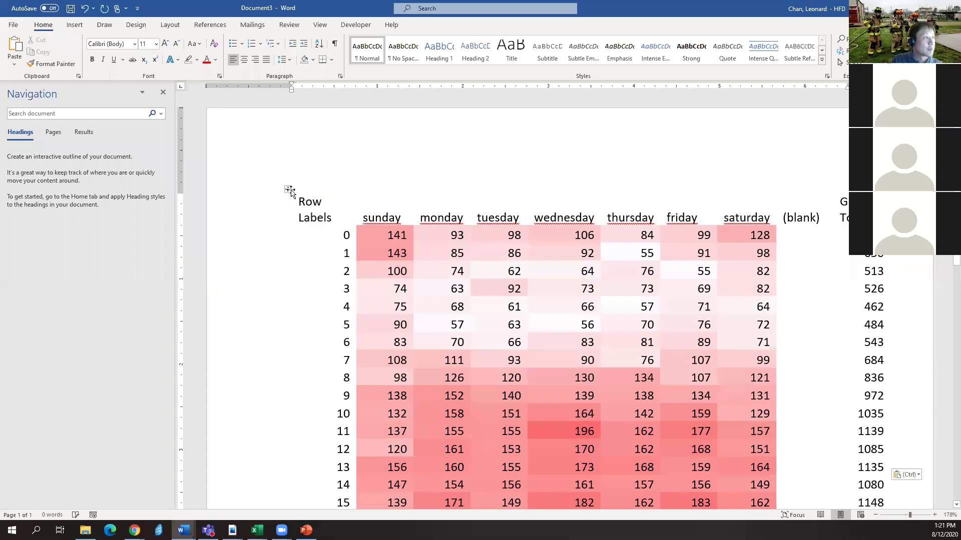
# - Apply all borders to the entire pasted heat map table
pyautogui.click(289, 189)
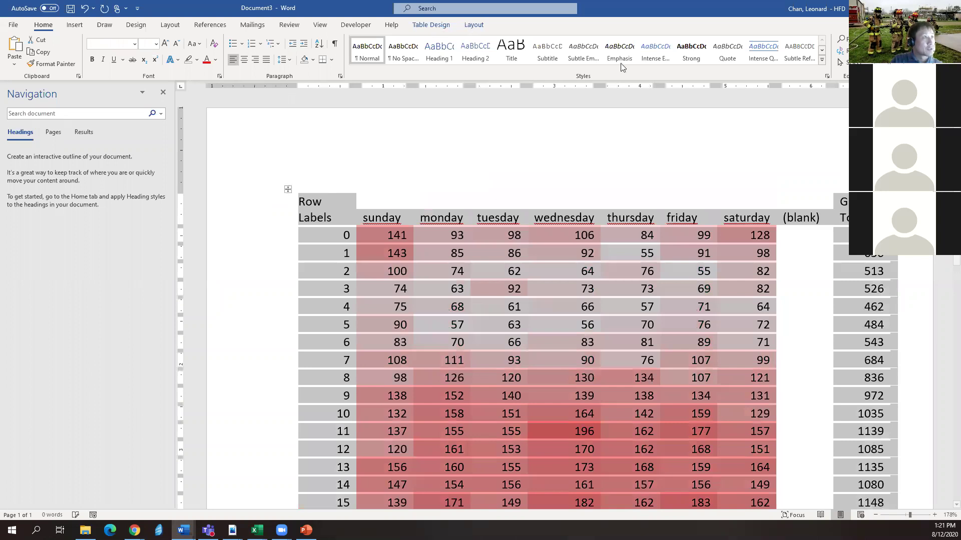
pyautogui.click(431, 25)
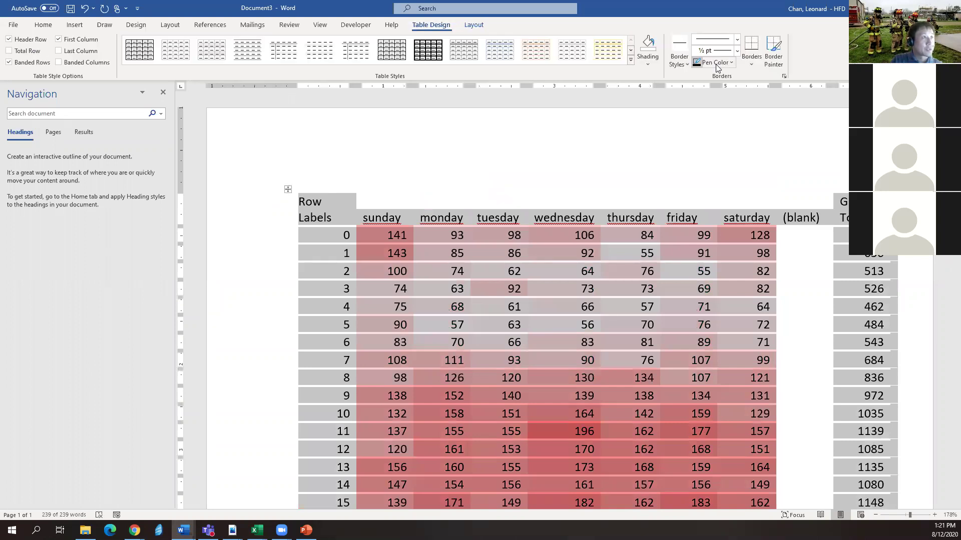
pyautogui.click(746, 64)
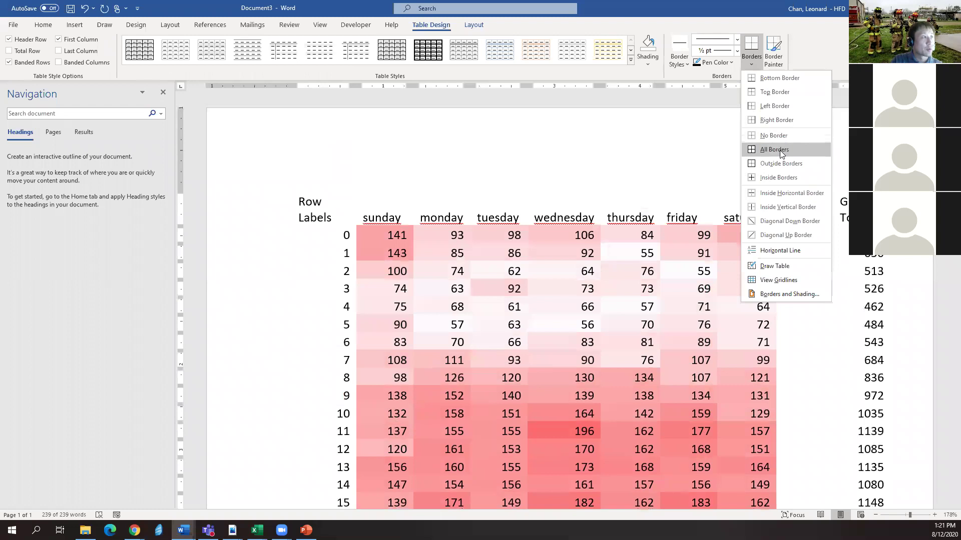
pyautogui.click(779, 150)
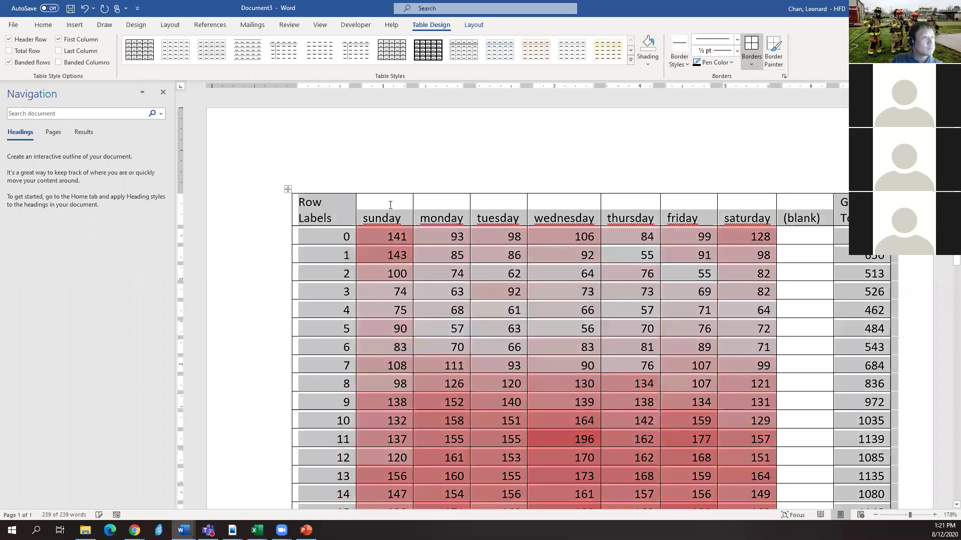
# - Delete the entire (blank) column between saturday and Grand Total from the Word table
pyautogui.click(391, 204)
pyautogui.click(789, 205)
pyautogui.tripleClick(802, 216)
pyautogui.scroll(-5, 800, 384)
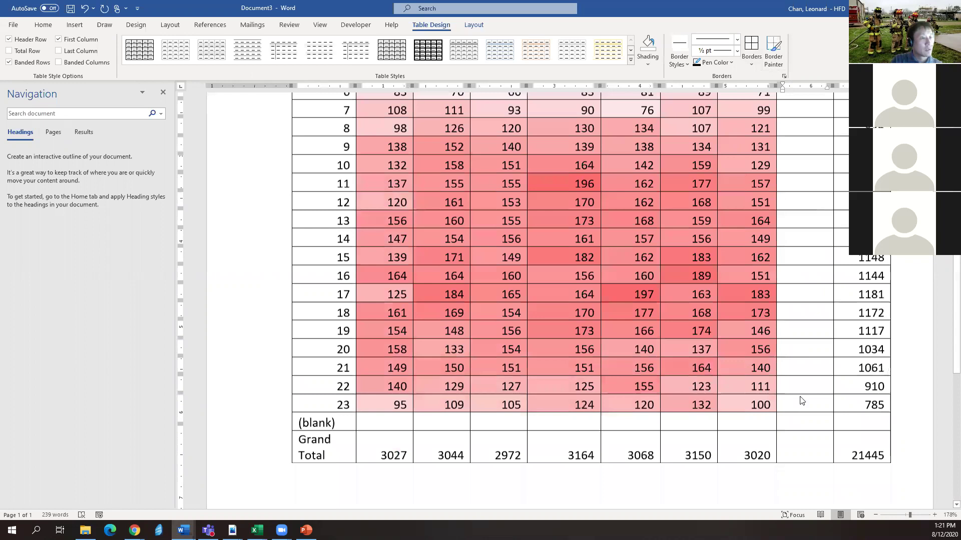
pyautogui.scroll(-1, 802, 400)
pyautogui.rightClick(831, 309)
pyautogui.click(837, 311)
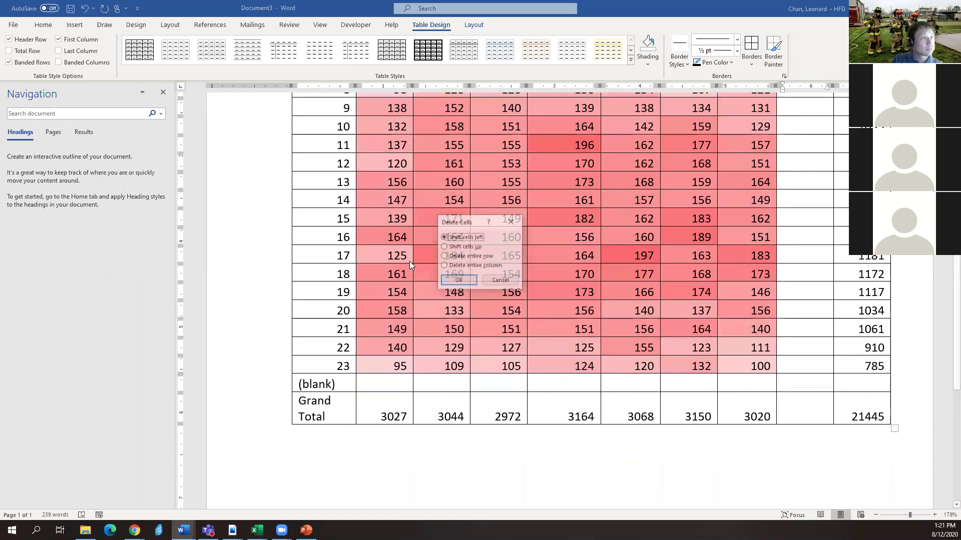
pyautogui.click(468, 265)
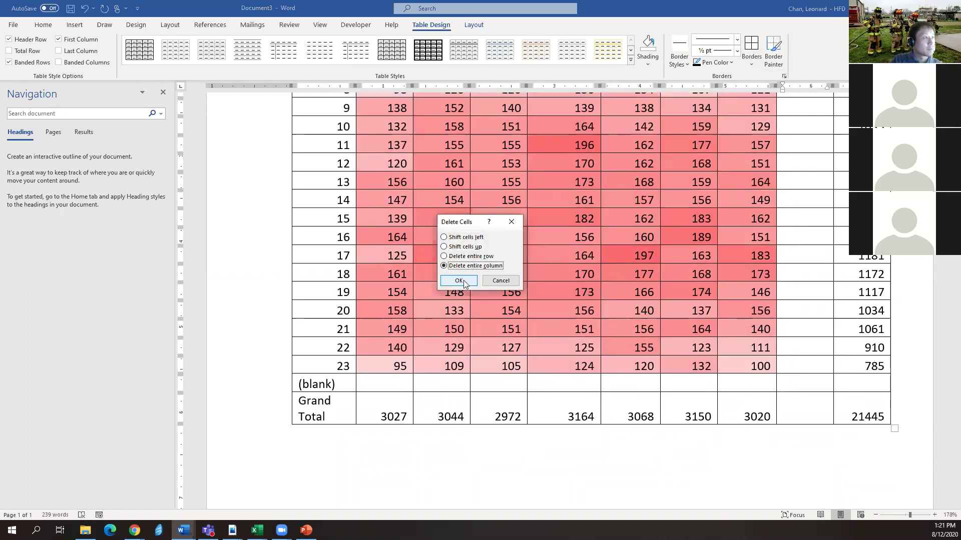
pyautogui.click(458, 281)
# - Delete the (blank) row between hour 23 and Grand Total from the Word table
pyautogui.scroll(4, 282, 399)
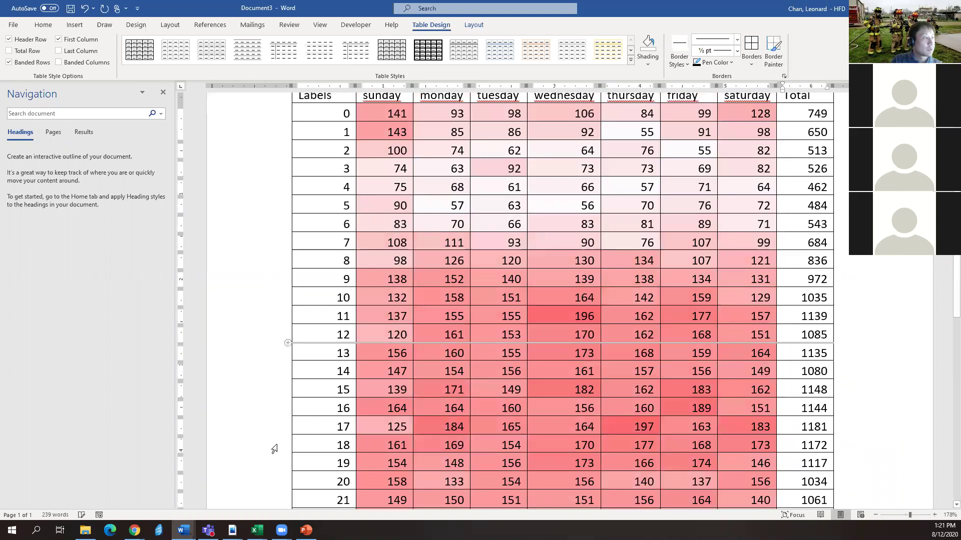
pyautogui.scroll(-3, 275, 449)
pyautogui.click(274, 426)
pyautogui.rightClick(275, 426)
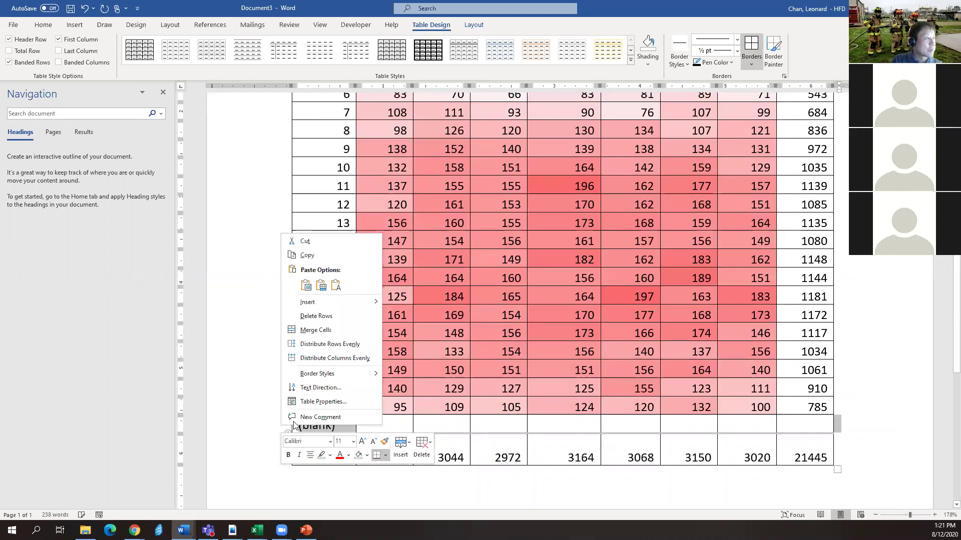
pyautogui.click(344, 318)
pyautogui.scroll(4, 602, 235)
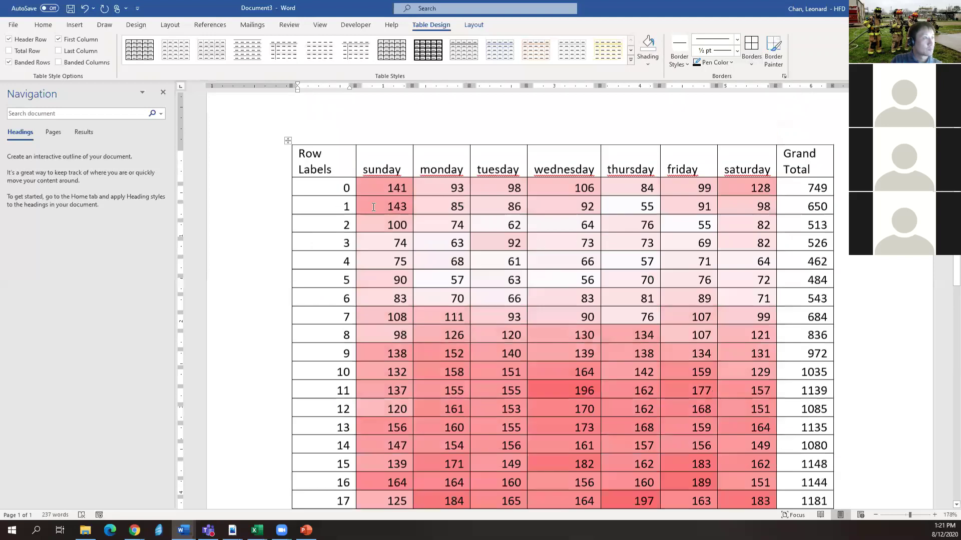
# - Select the whole table and distribute its columns evenly
pyautogui.scroll(1, 373, 207)
pyautogui.moveTo(373, 200); pyautogui.dragTo(790, 208)
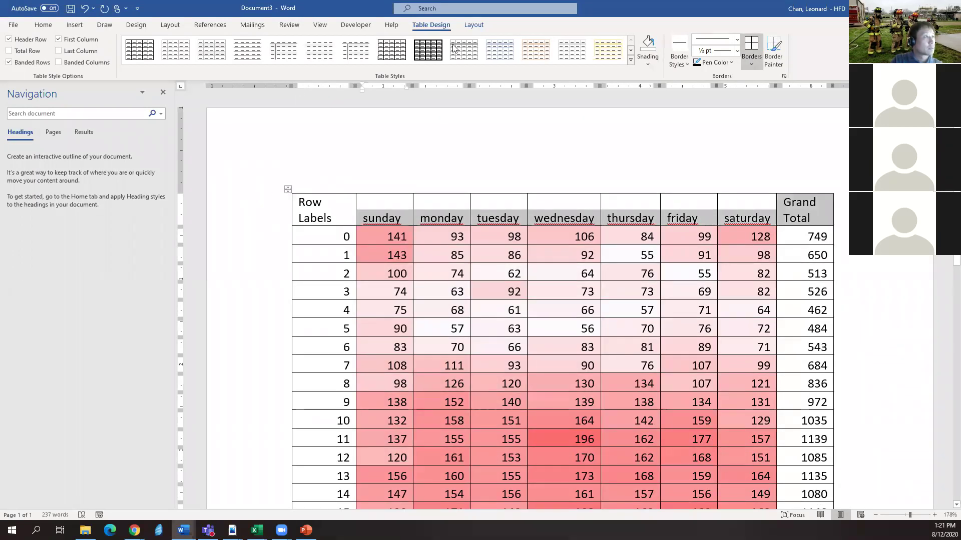
pyautogui.hotkey('ctrl', 'a')
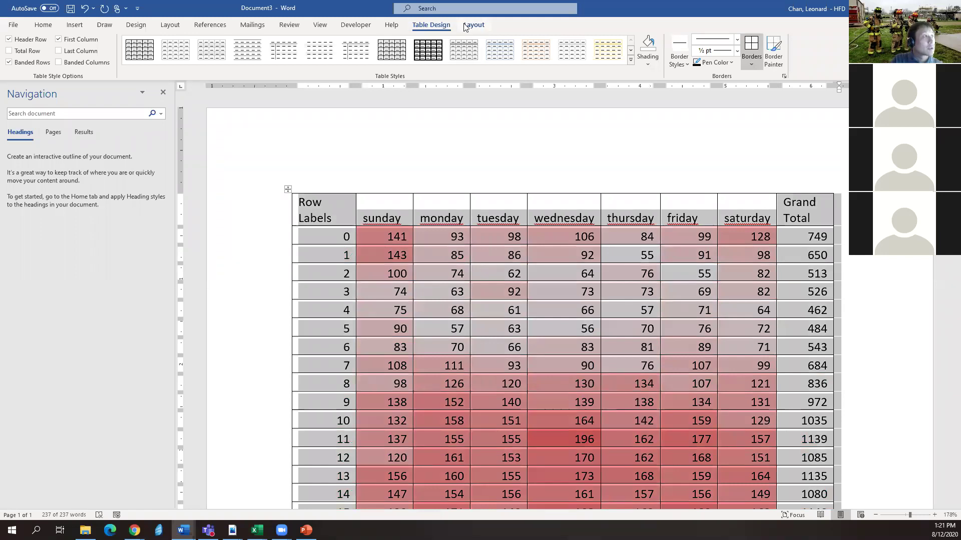
pyautogui.click(465, 26)
pyautogui.click(459, 59)
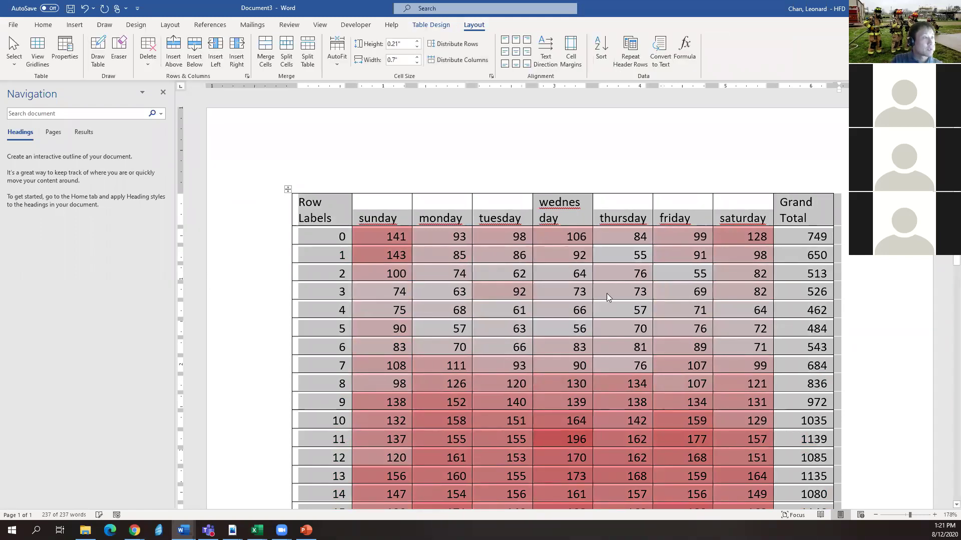
# - Rotate the header row text to read vertically from bottom to top and center it in the cells
pyautogui.click(283, 204)
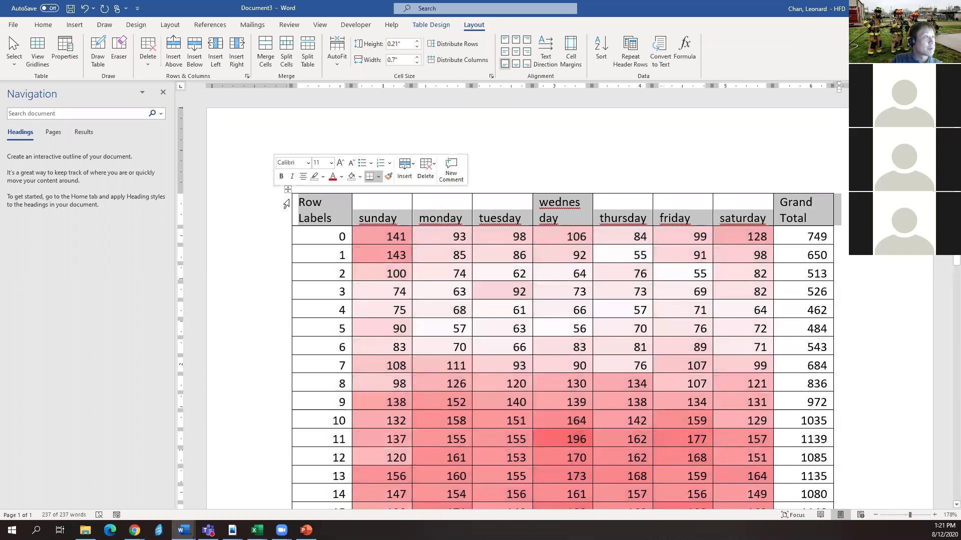
pyautogui.click(554, 59)
pyautogui.click(554, 59)
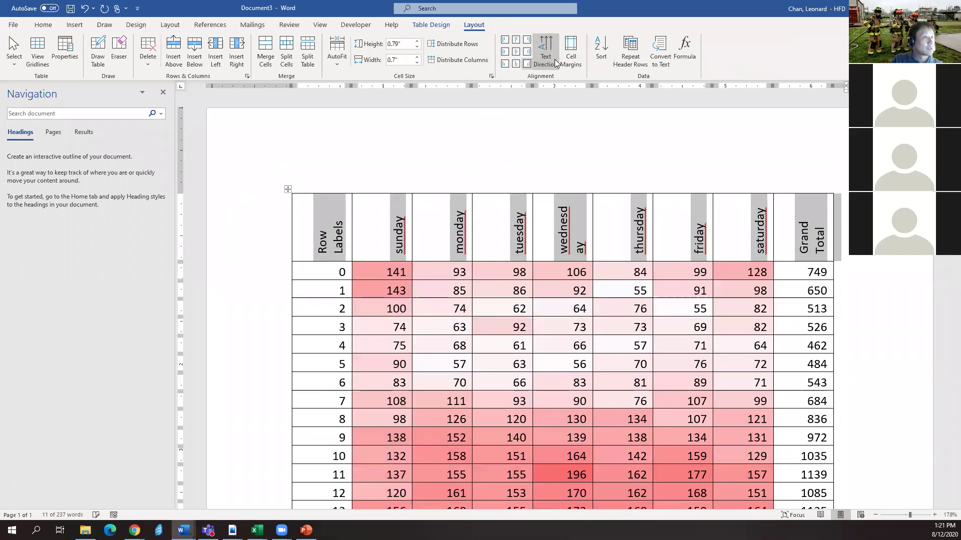
pyautogui.click(516, 51)
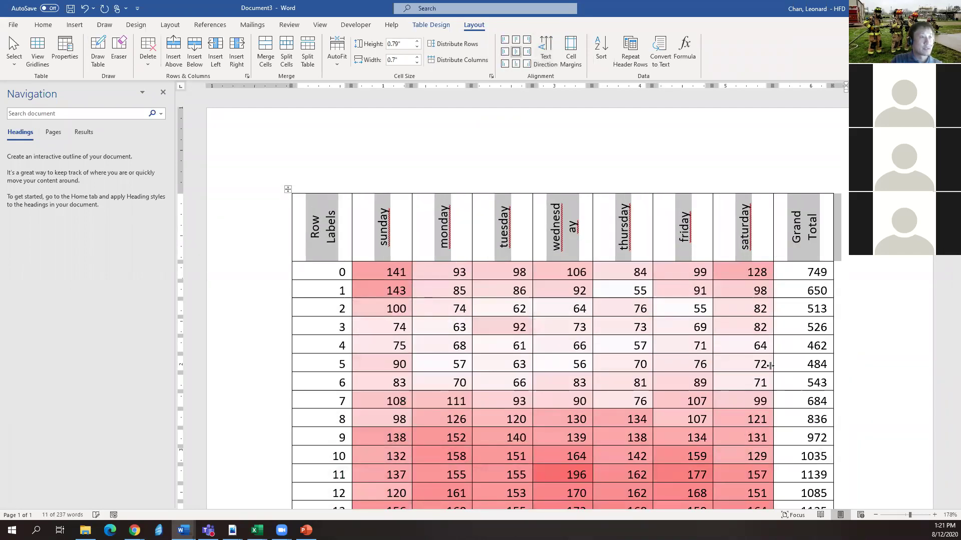
# - Shade the header row light blue and increase its height so each rotated label fits on one line
pyautogui.click(724, 360)
pyautogui.click(249, 240)
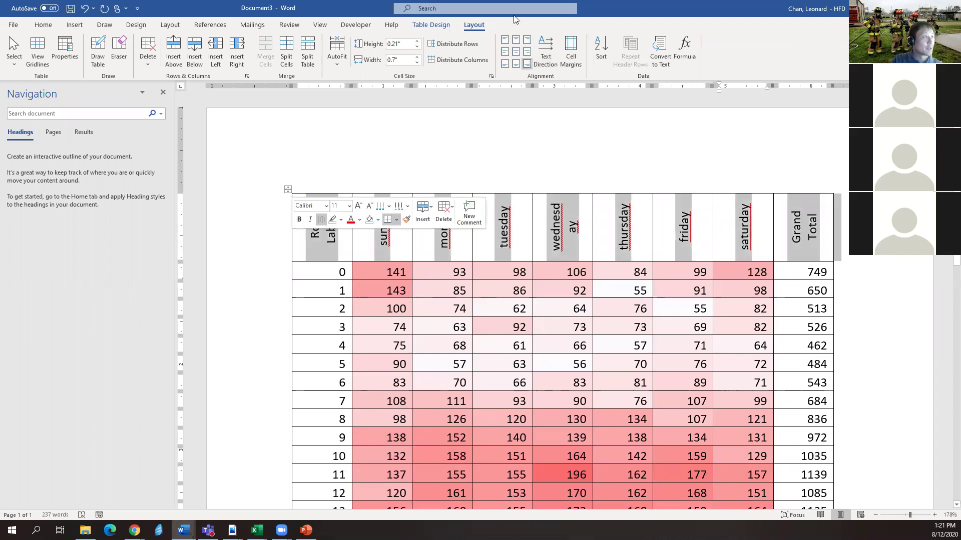
pyautogui.click(440, 26)
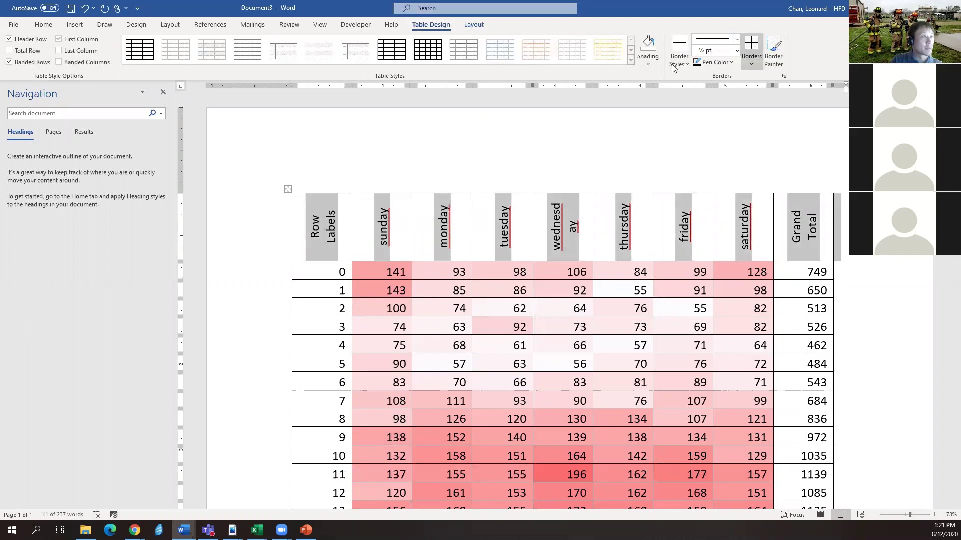
pyautogui.click(647, 64)
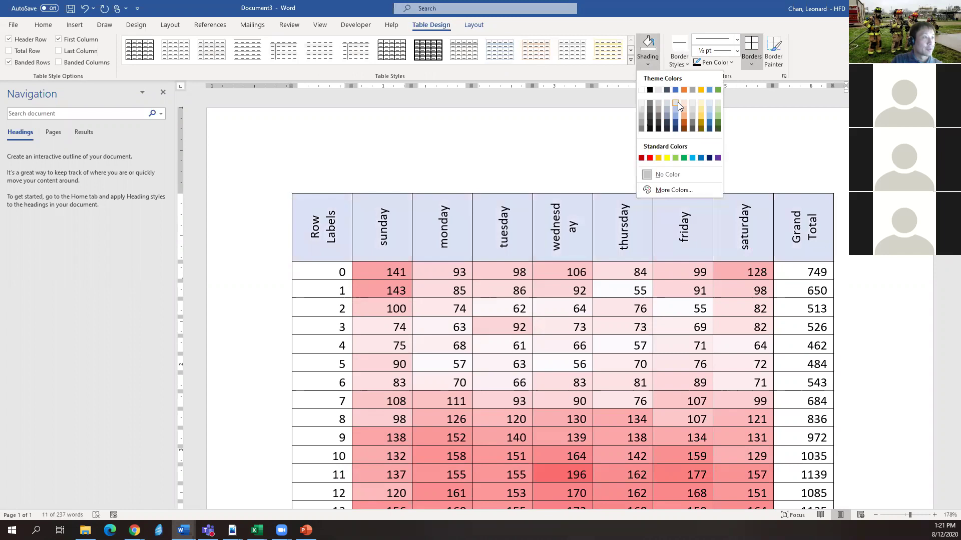
pyautogui.click(676, 102)
pyautogui.moveTo(381, 262); pyautogui.dragTo(473, 286)
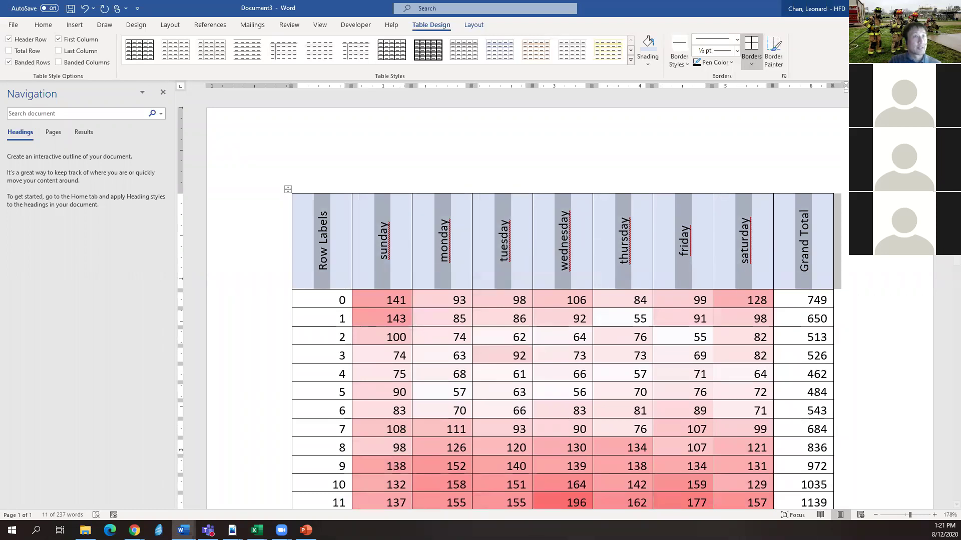
# - Switch back to Excel and insert a PivotTable on a new sheet from all the Incident Demo Data
pyautogui.hotkey('alt', 'Tab')
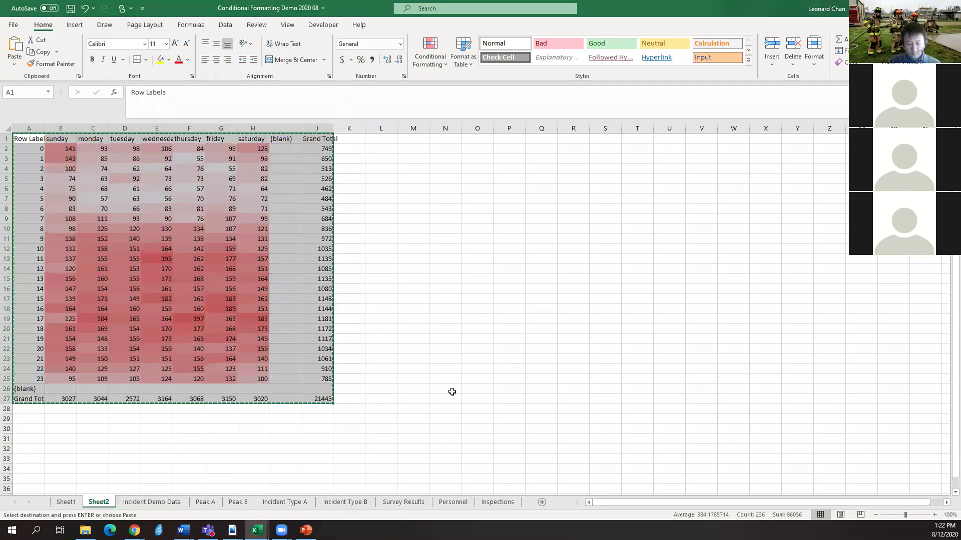
pyautogui.click(509, 369)
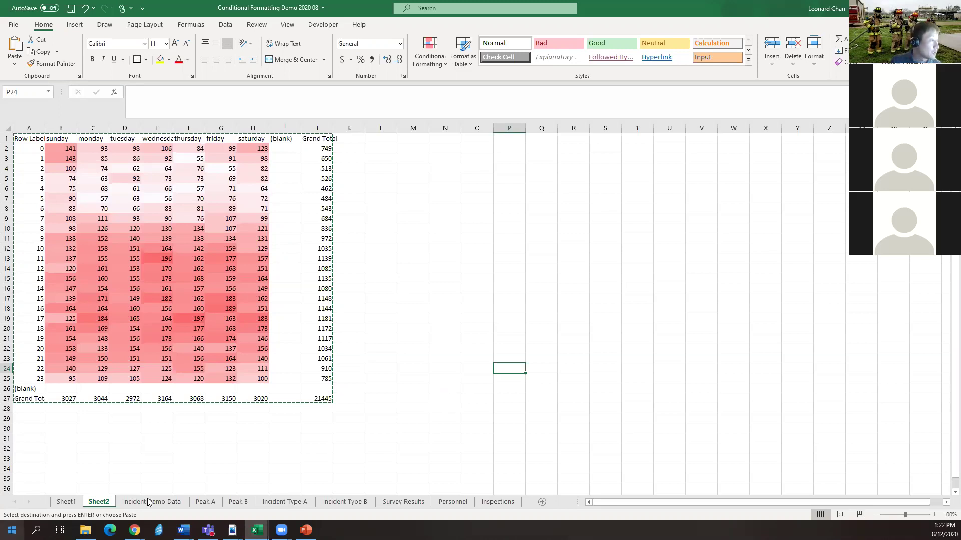
pyautogui.hotkey('ctrl', 'pagedown')
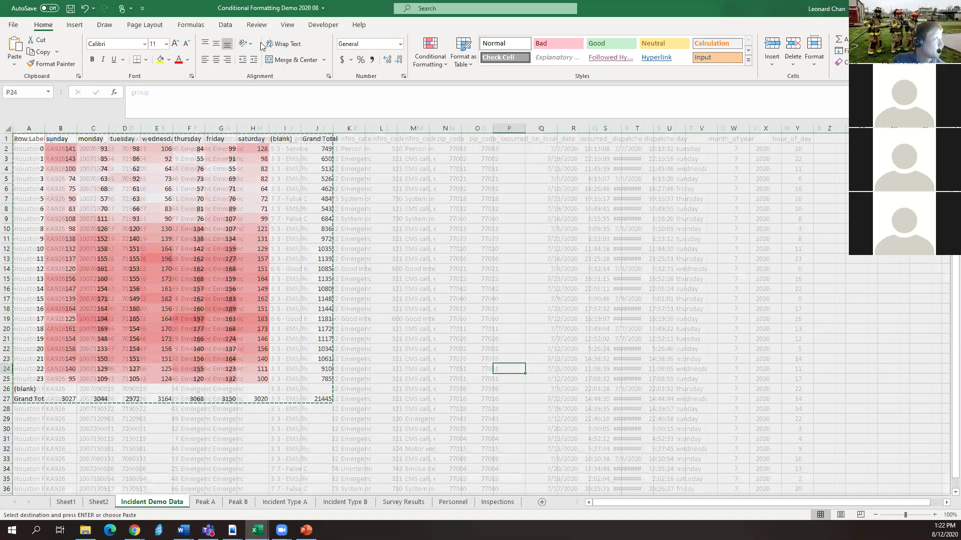
pyautogui.hotkey('ctrl', 'a')
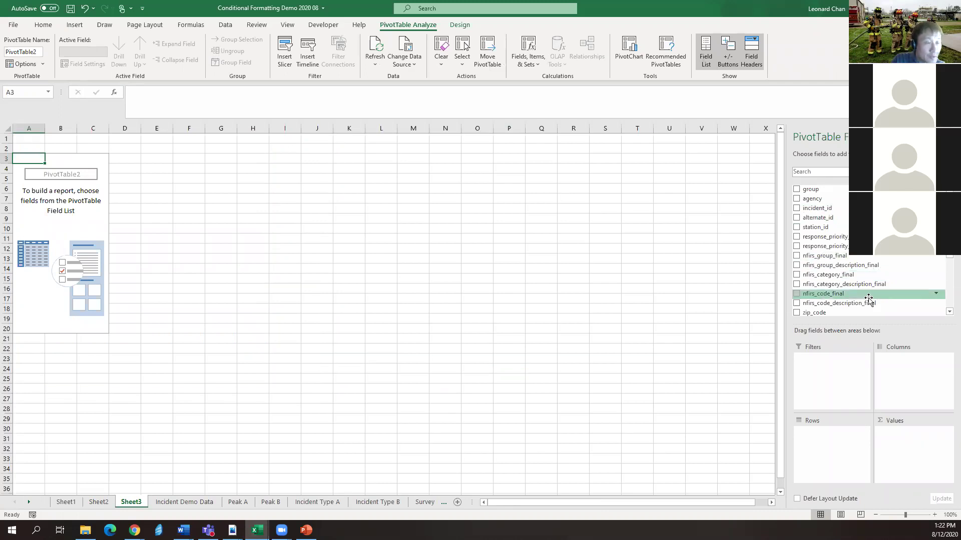
# - Set nfirs_group_description_final as the PivotTable's only row field, leaving out nfirs_group_final
pyautogui.moveTo(864, 258); pyautogui.dragTo(835, 453)
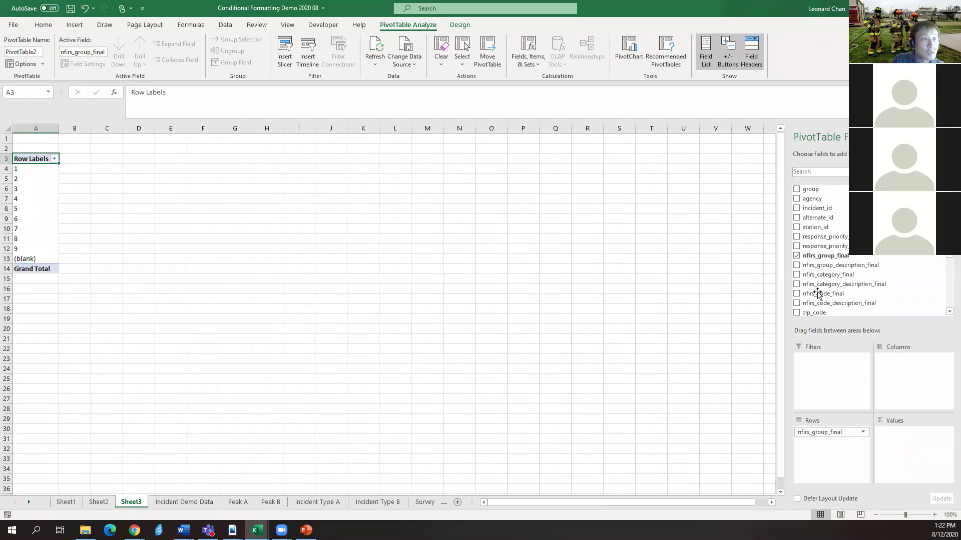
pyautogui.click(797, 256)
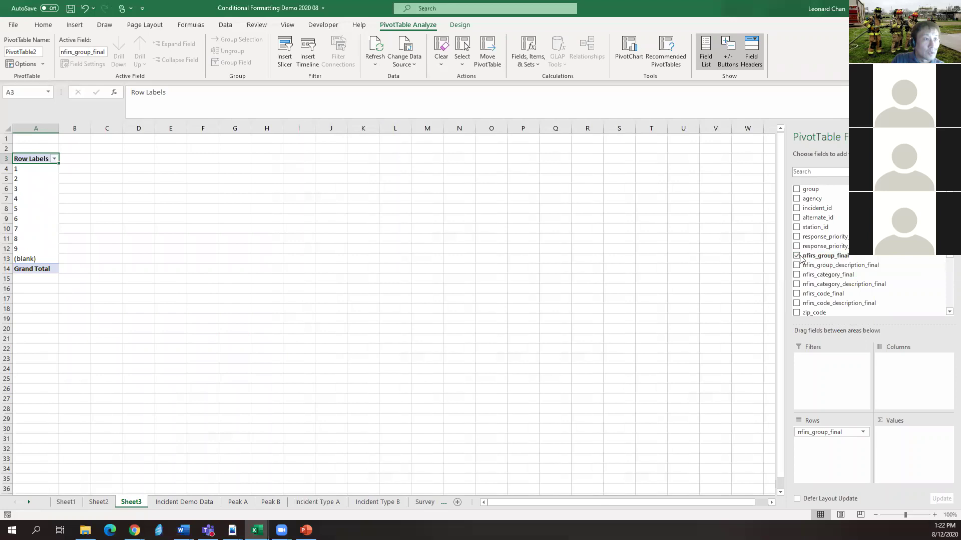
pyautogui.moveTo(830, 266); pyautogui.dragTo(849, 456)
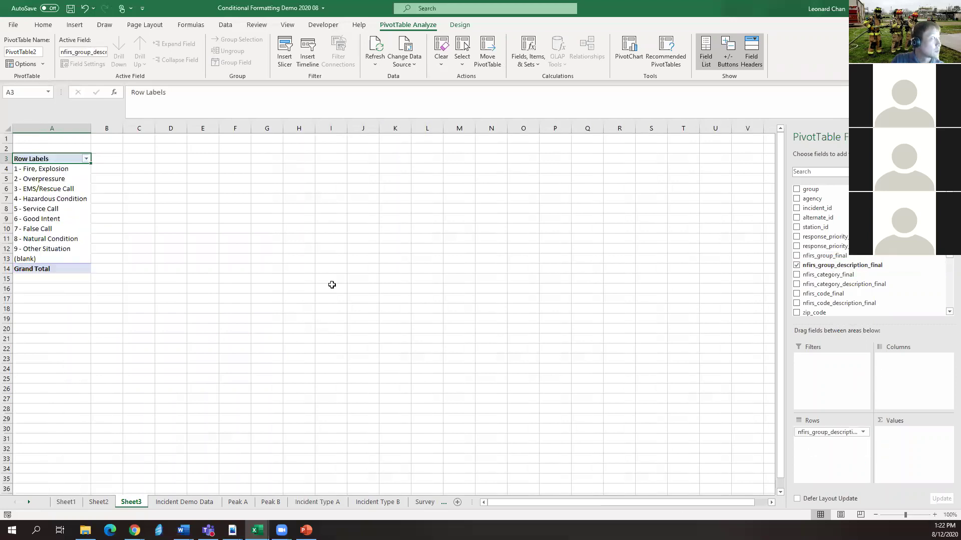
# - Add incident_id to the PivotTable's values and summarize it by count
pyautogui.moveTo(840, 210); pyautogui.dragTo(913, 457)
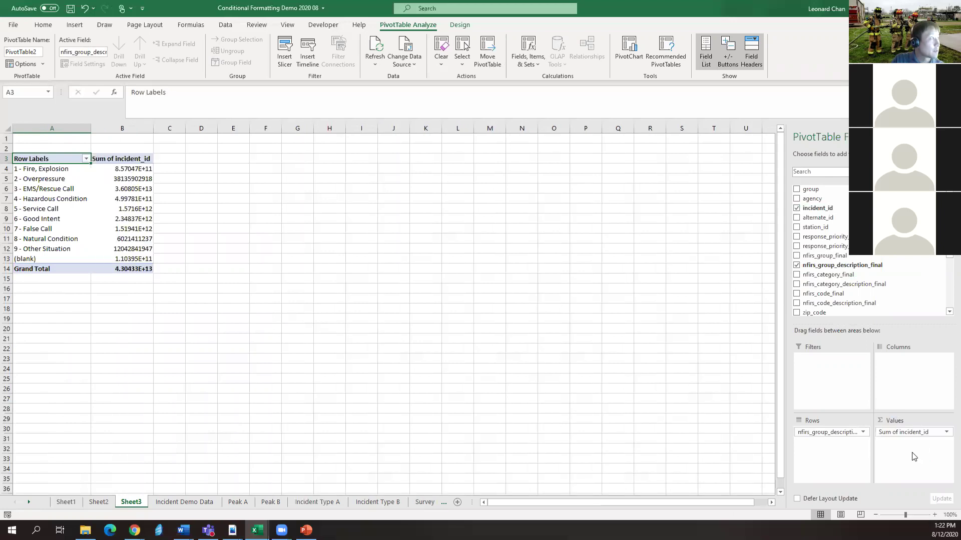
pyautogui.click(132, 189)
pyautogui.rightClick(134, 189)
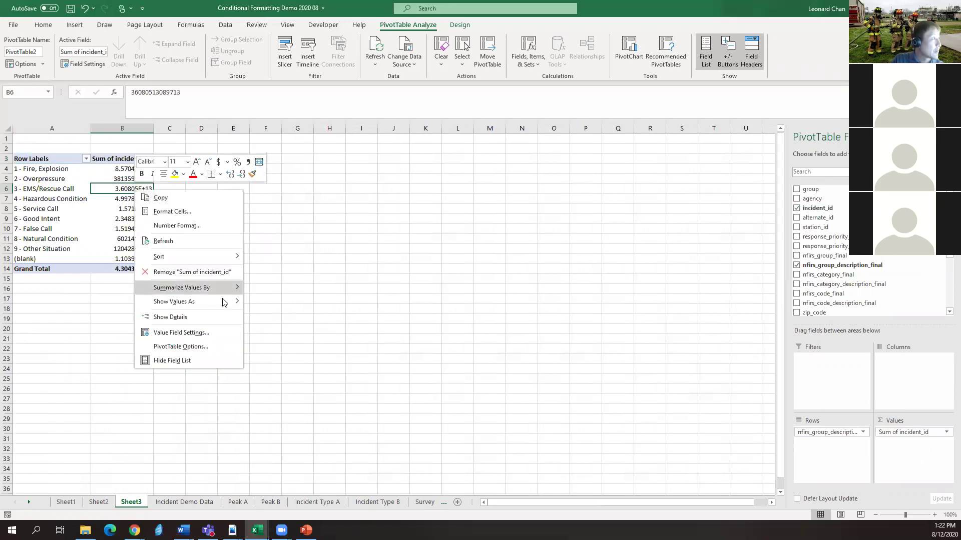
pyautogui.moveTo(231, 294)
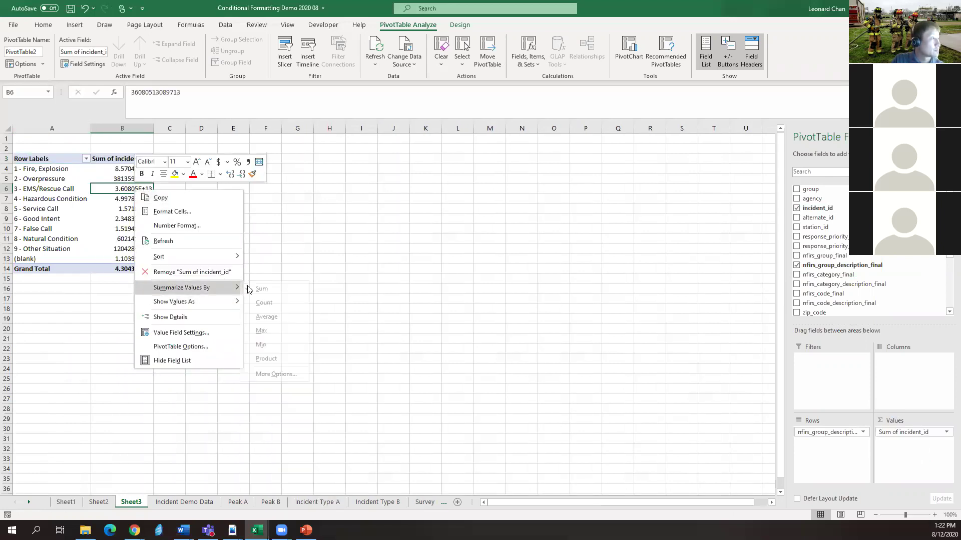
pyautogui.click(284, 303)
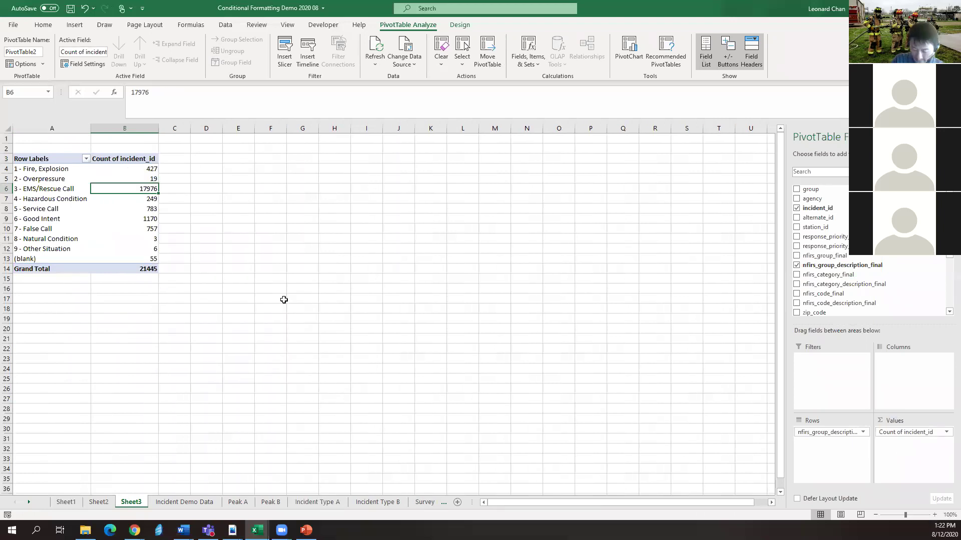
# - Show the PivotTable's incident_id counts as % of Grand Total
pyautogui.rightClick(142, 189)
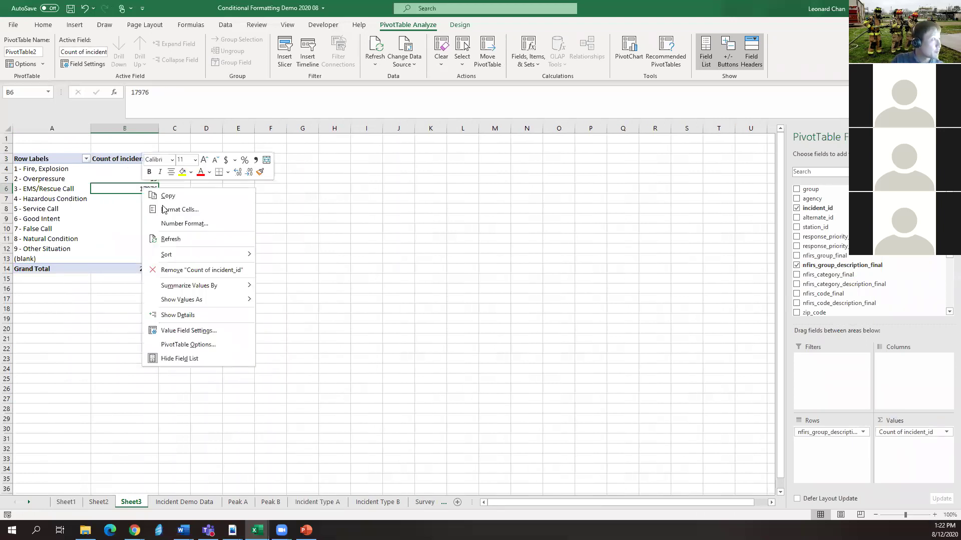
pyautogui.moveTo(239, 300)
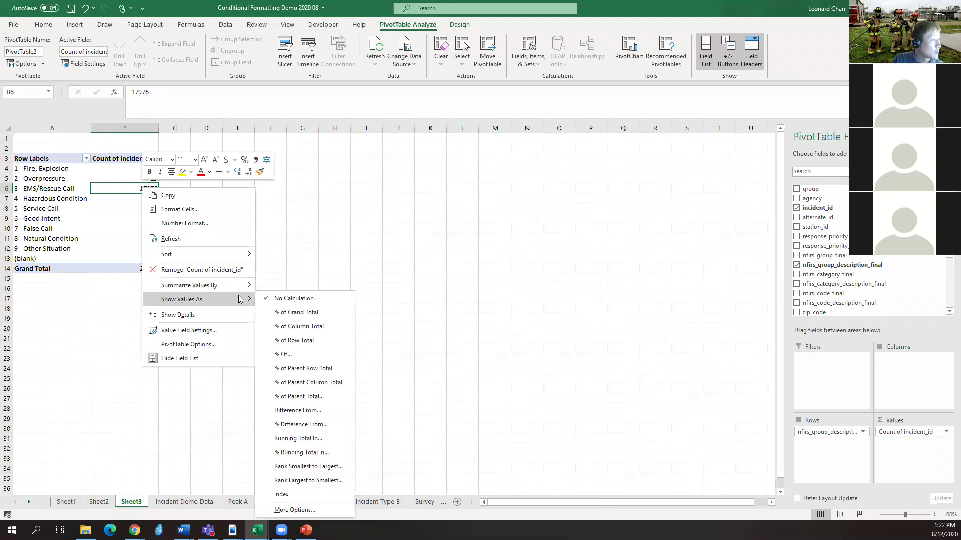
pyautogui.click(317, 312)
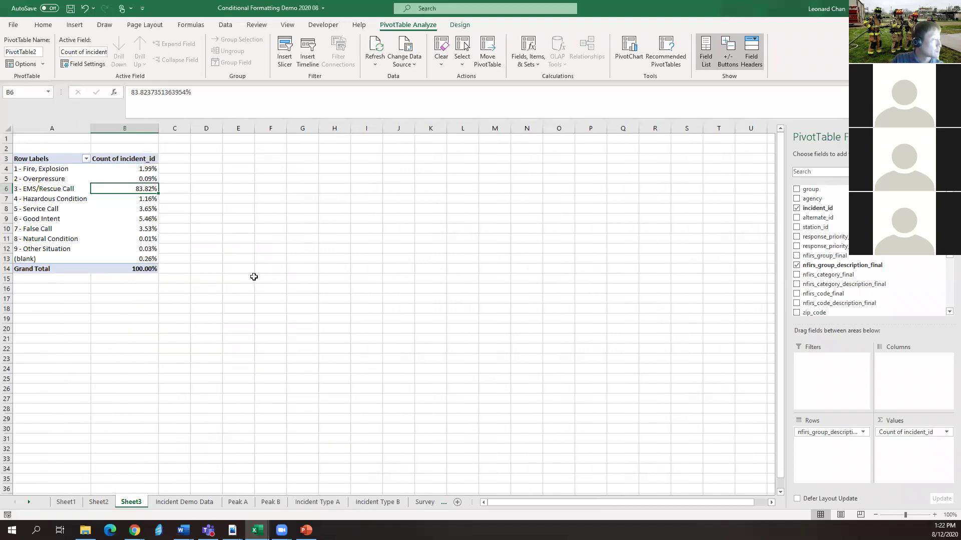
pyautogui.click(275, 277)
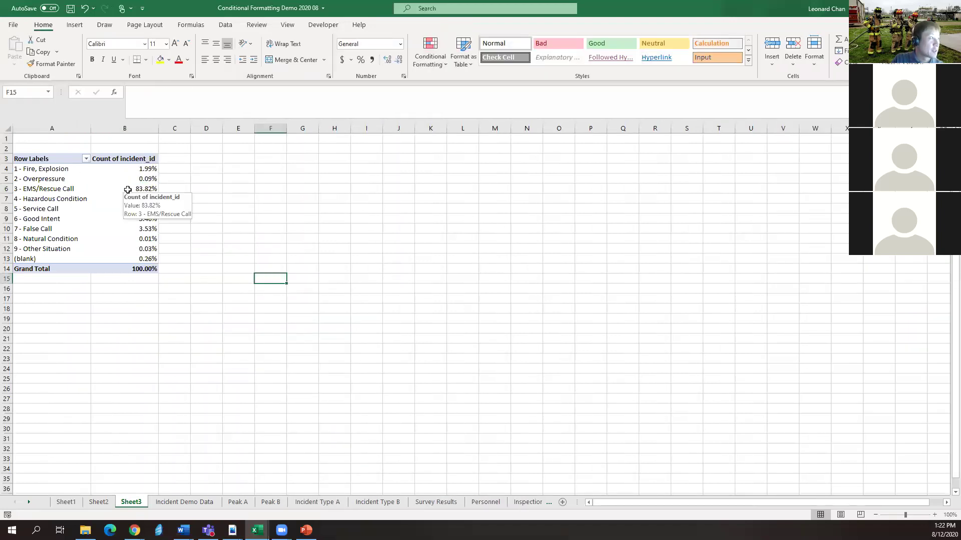
# - Copy the whole PivotTable, paste it as values only at L5 on Sheet1, and fit column L to its contents
pyautogui.click(127, 189)
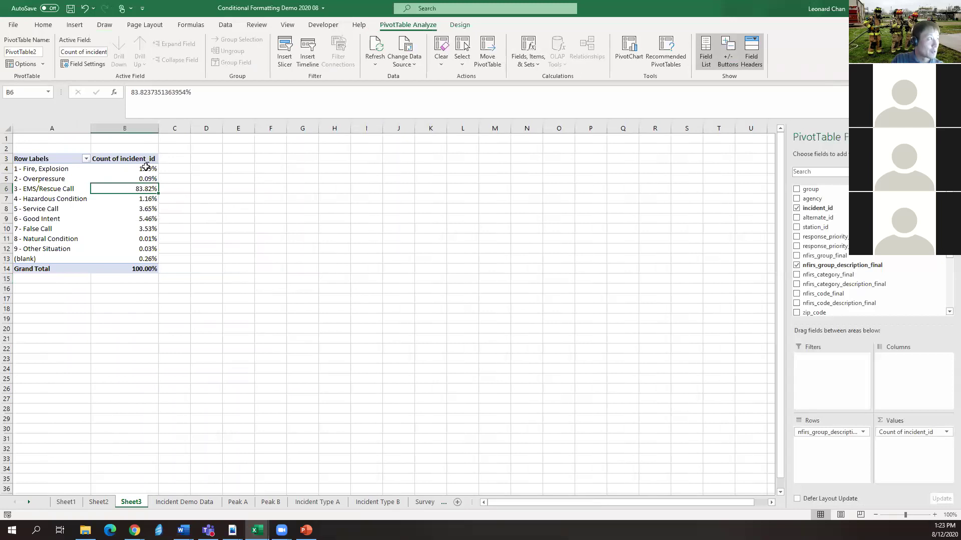
pyautogui.moveTo(147, 169); pyautogui.dragTo(146, 259)
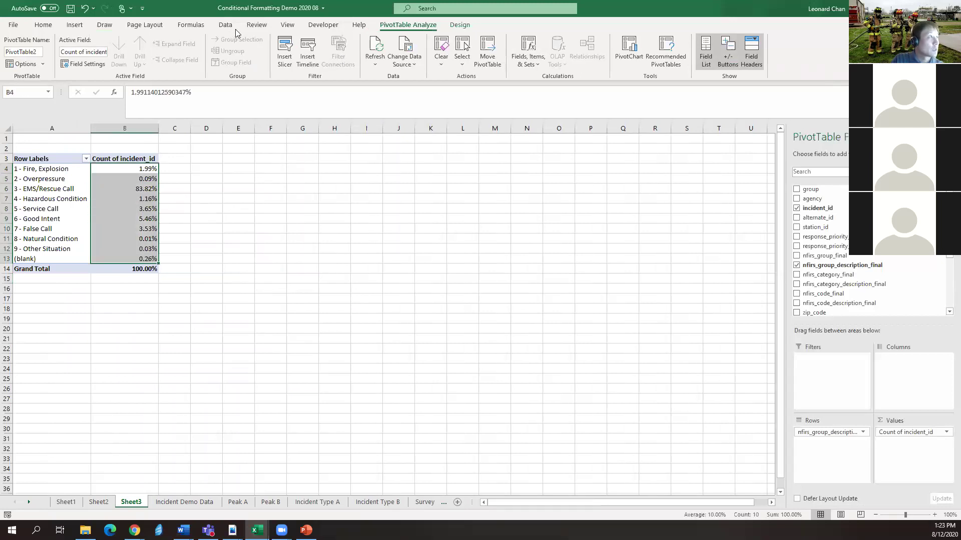
pyautogui.click(74, 26)
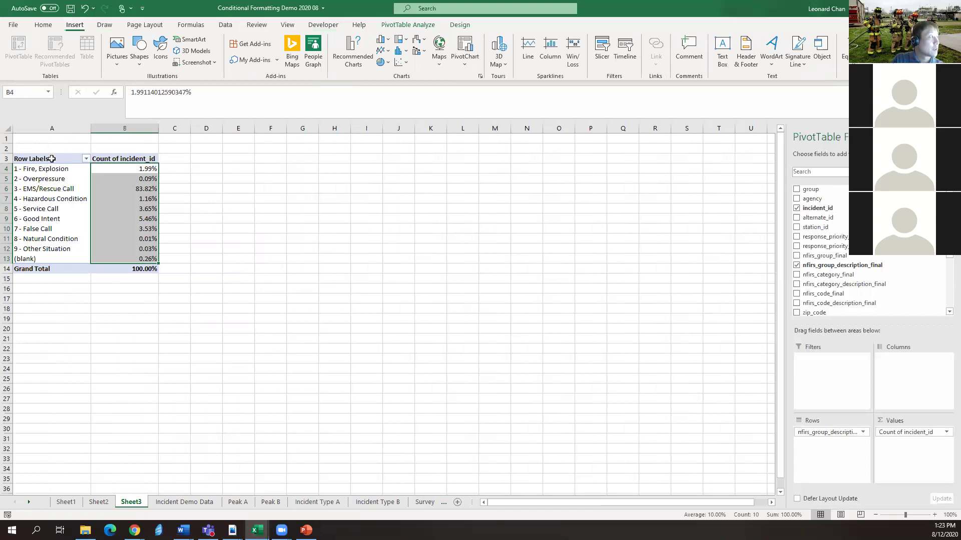
pyautogui.moveTo(51, 159); pyautogui.dragTo(142, 269)
pyautogui.hotkey('ctrl', 'c')
pyautogui.click(65, 502)
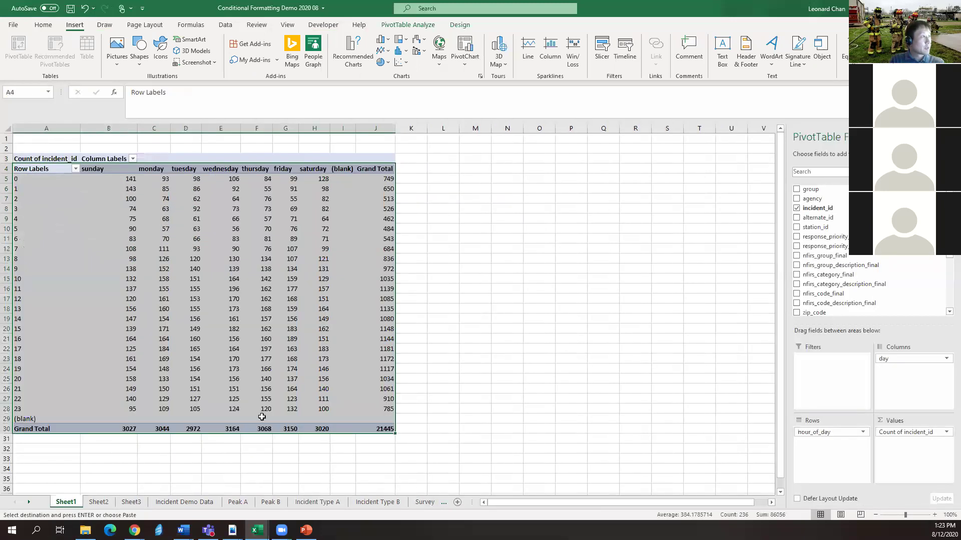
pyautogui.click(454, 182)
pyautogui.hotkey('ctrl', 'v')
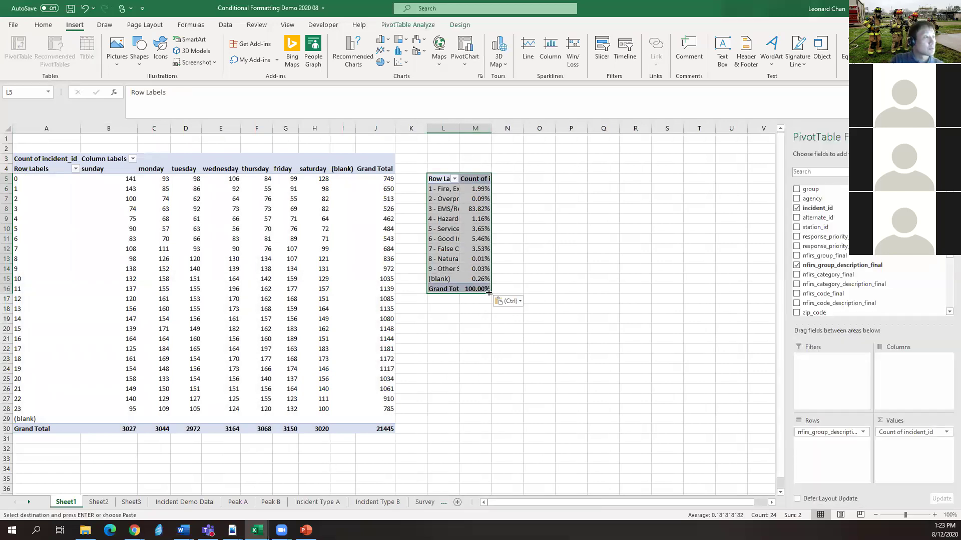
pyautogui.click(505, 301)
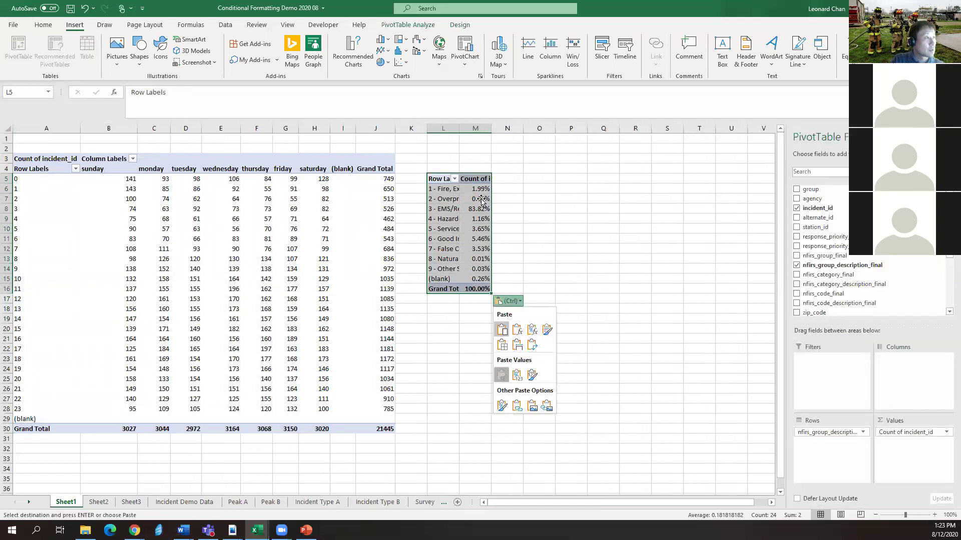
pyautogui.press('v')
pyautogui.doubleClick(462, 127)
# - Format the pasted group shares in M6:M15 as Percentage with 2 decimal places
pyautogui.moveTo(523, 189); pyautogui.dragTo(527, 278)
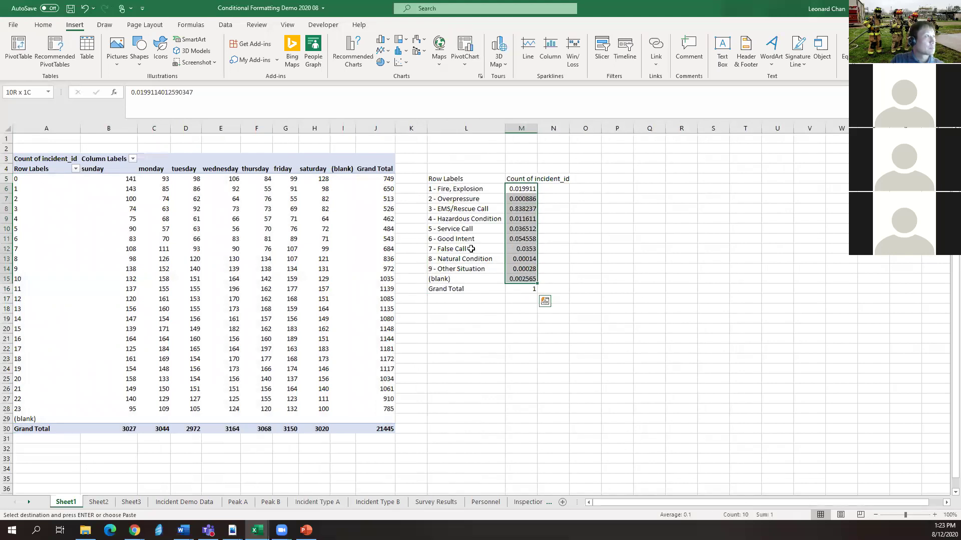
pyautogui.click(43, 24)
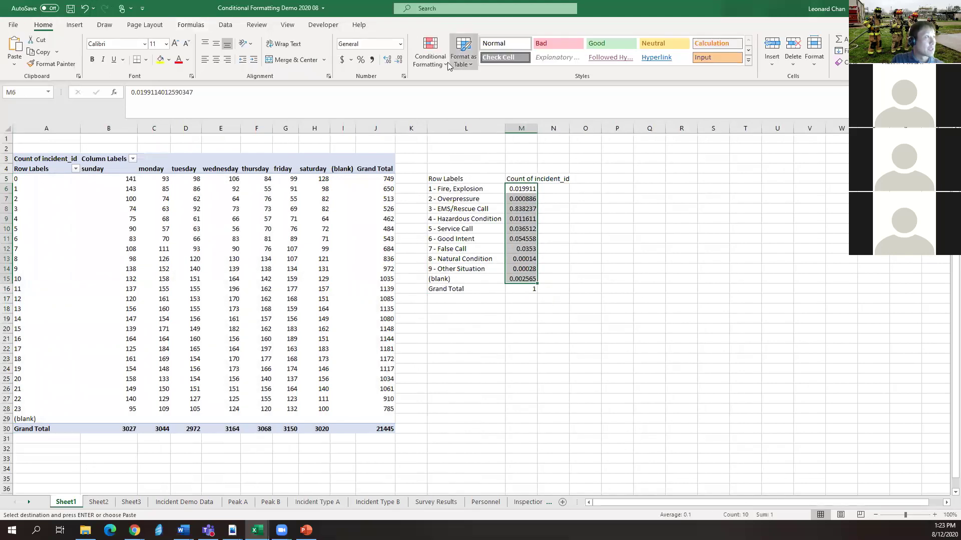
pyautogui.click(403, 76)
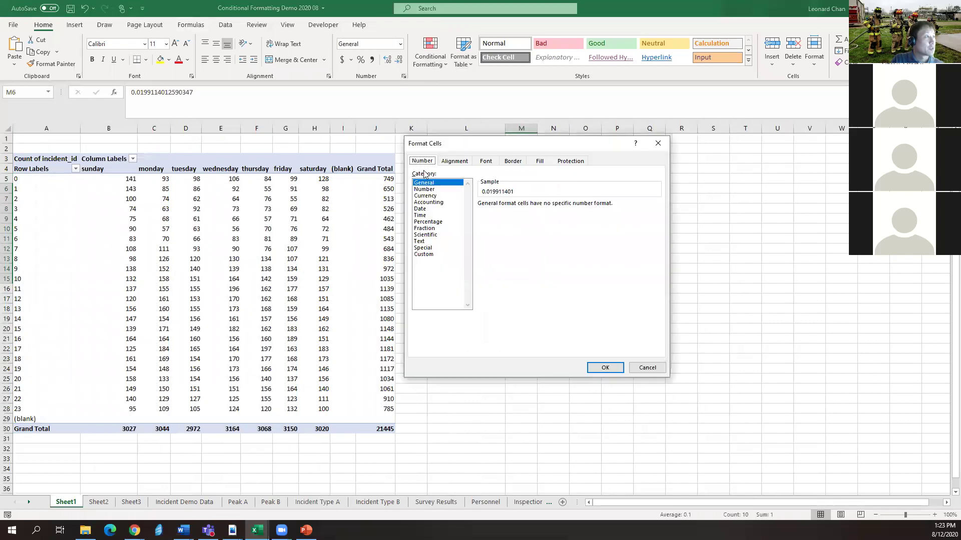
pyautogui.click(436, 222)
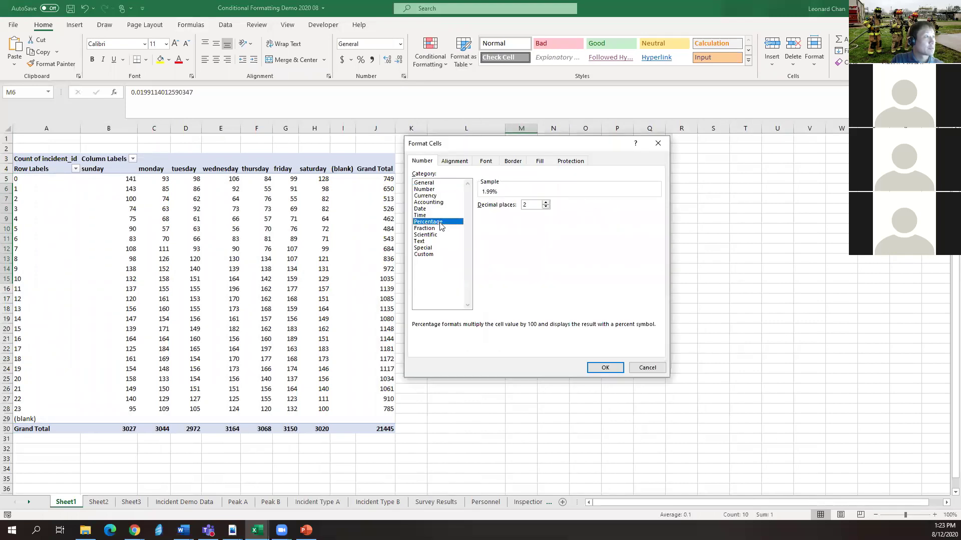
pyautogui.click(614, 371)
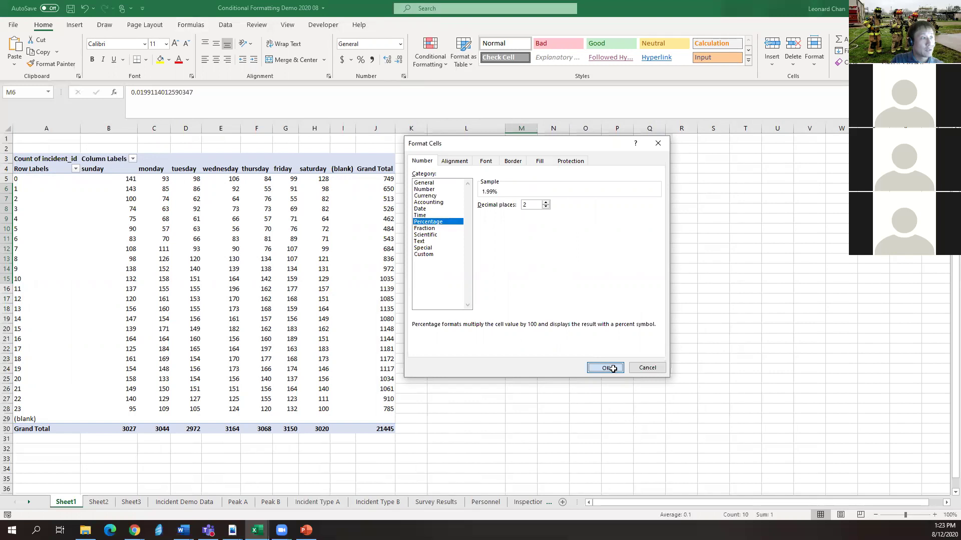
# - Apply solid-fill red data bars to the percentages in M6:M15, leaving out the Grand Total
pyautogui.click(435, 64)
pyautogui.moveTo(496, 142)
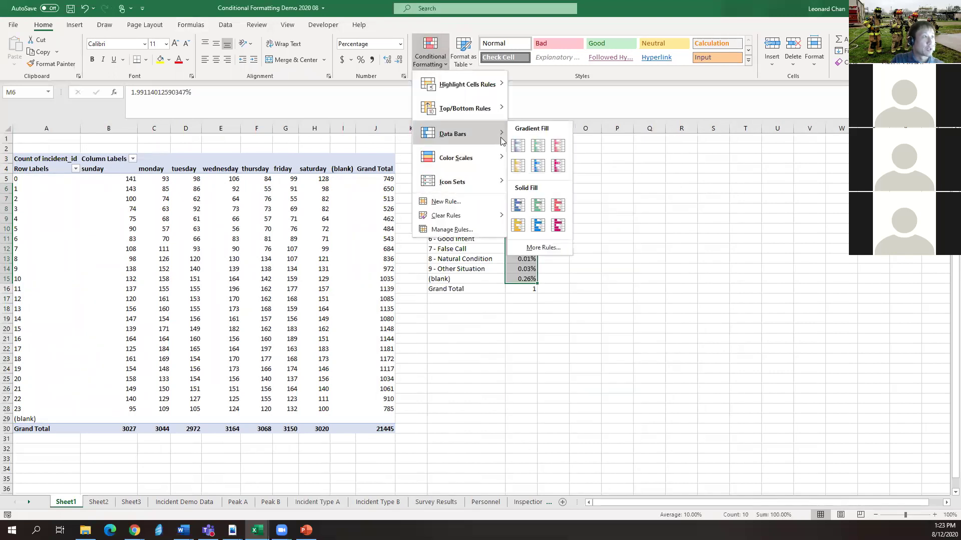
pyautogui.click(558, 205)
pyautogui.click(644, 268)
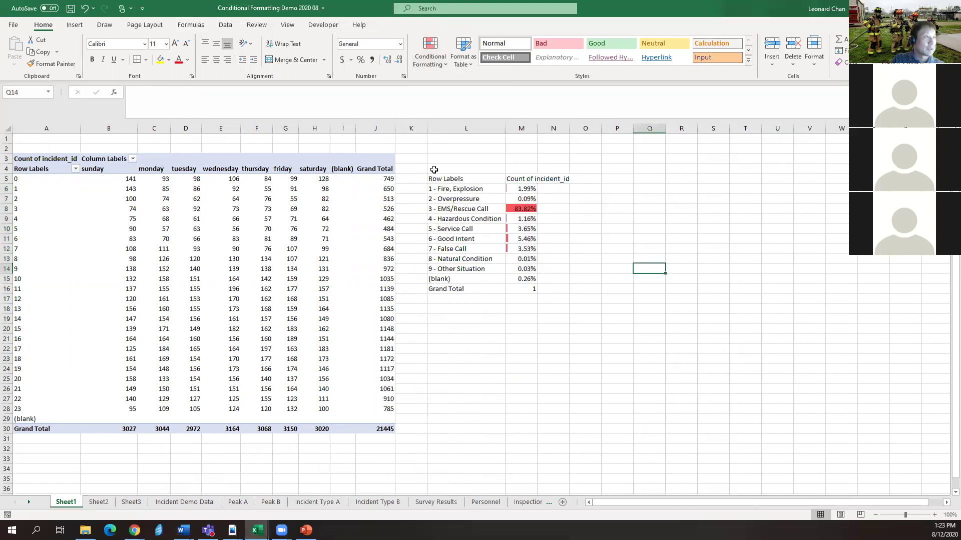
# - Rename the pasted table's headings to "NFIRS Group" in L5 and "Percentage" in M5
pyautogui.click(464, 178)
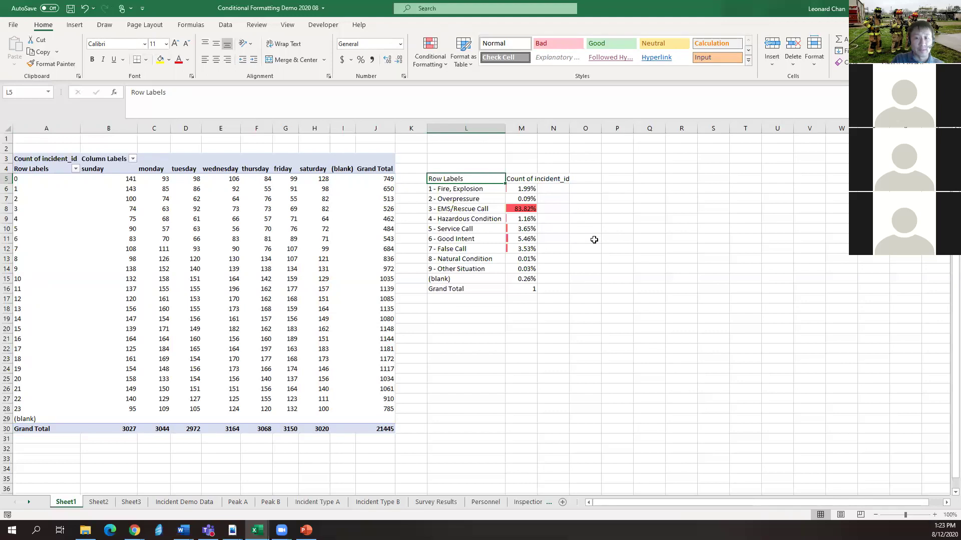
pyautogui.click(525, 182)
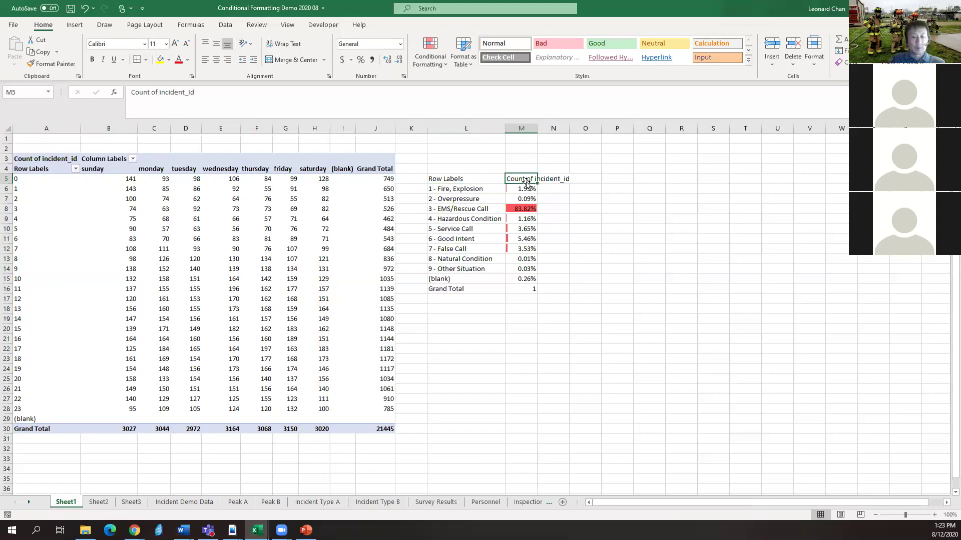
pyautogui.write('Percentage')
pyautogui.press('Return')
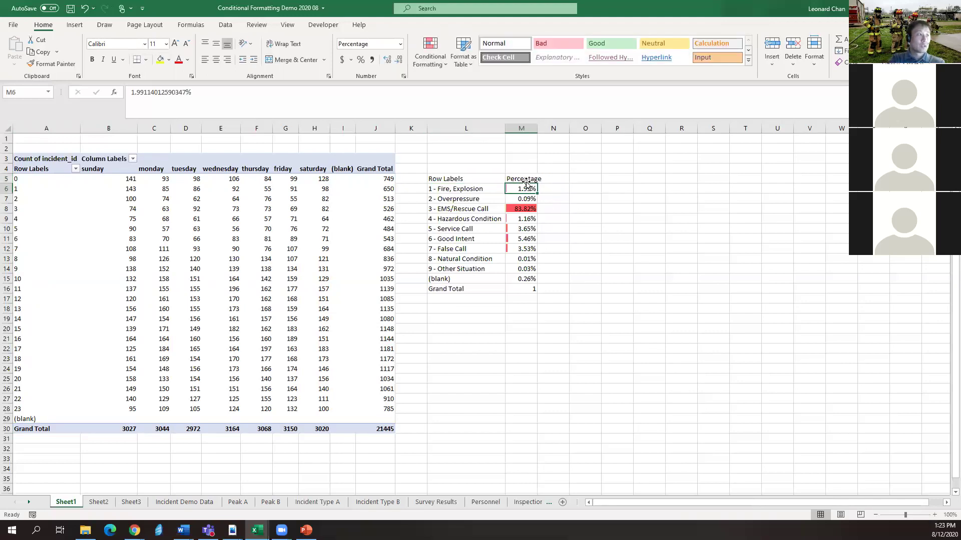
pyautogui.write('NFIRS Group')
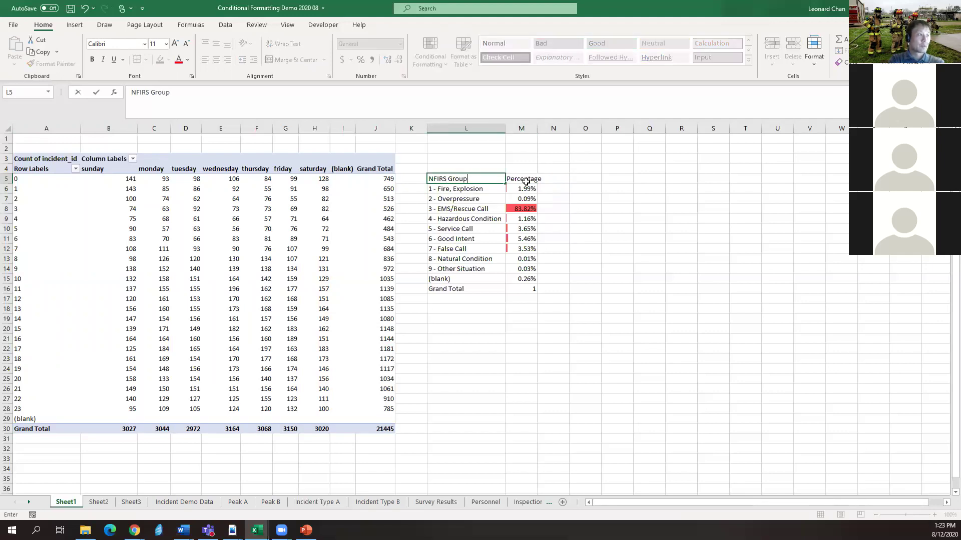
pyautogui.press('Return')
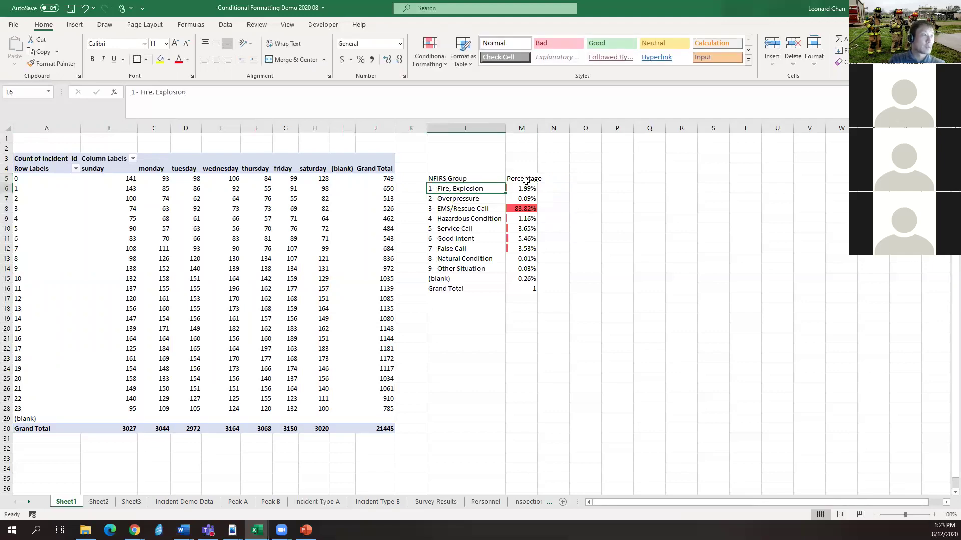
pyautogui.click(589, 210)
pyautogui.click(595, 196)
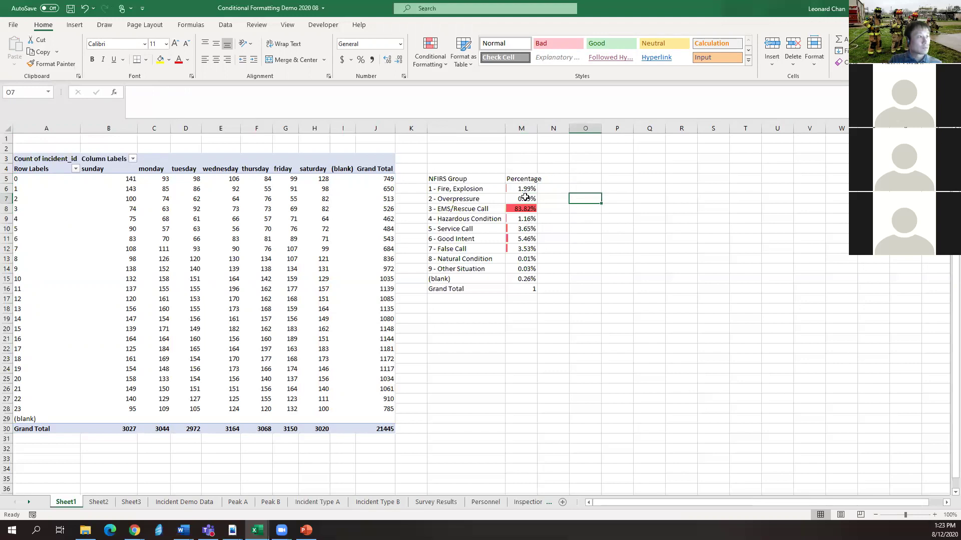
# - Apply solid-fill red data bars to M6:M16 so that the Grand Total is included in the scale
pyautogui.moveTo(525, 192); pyautogui.dragTo(536, 290)
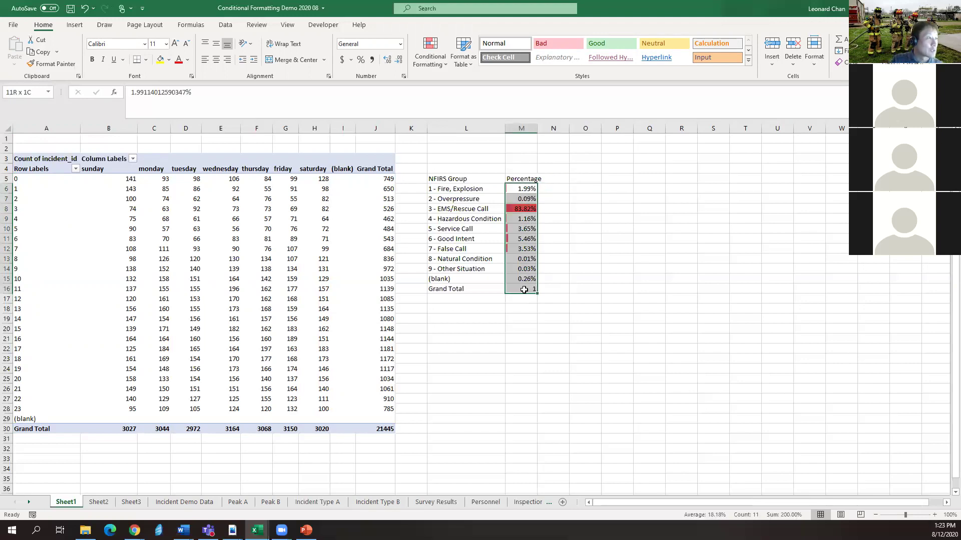
pyautogui.click(429, 52)
pyautogui.moveTo(493, 145)
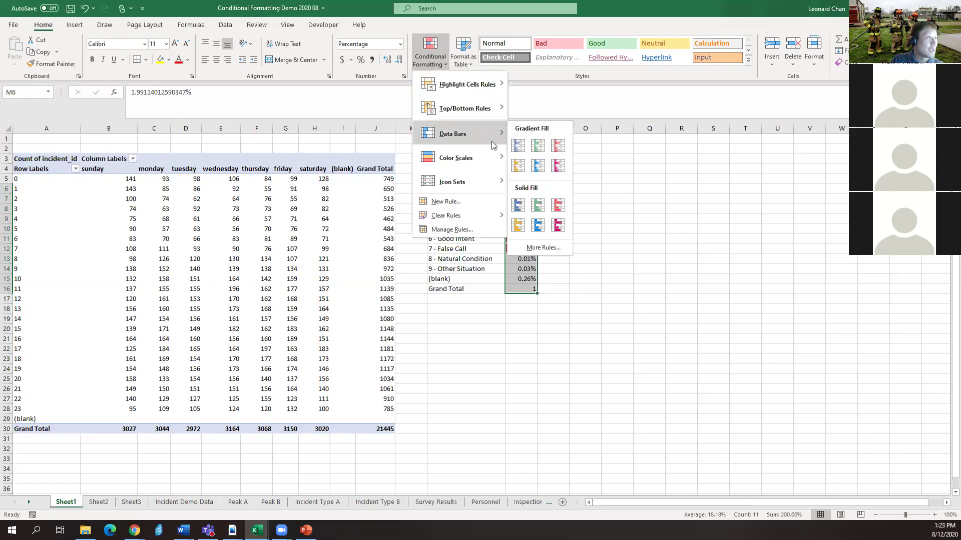
pyautogui.click(557, 205)
pyautogui.click(621, 231)
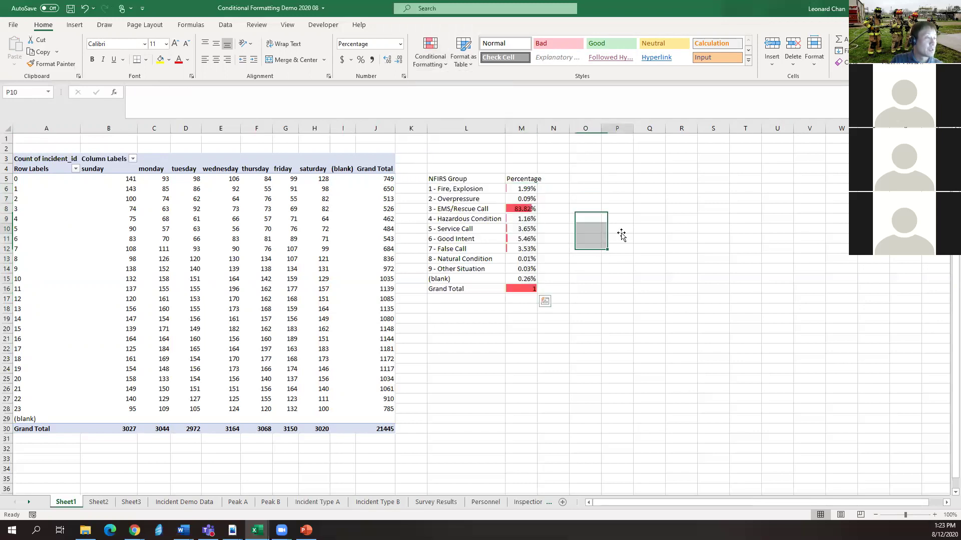
# - Widen column M to fit the Percentage heading and shade the header cells L5:M5 light blue
pyautogui.moveTo(509, 268); pyautogui.dragTo(455, 180)
pyautogui.click(455, 180)
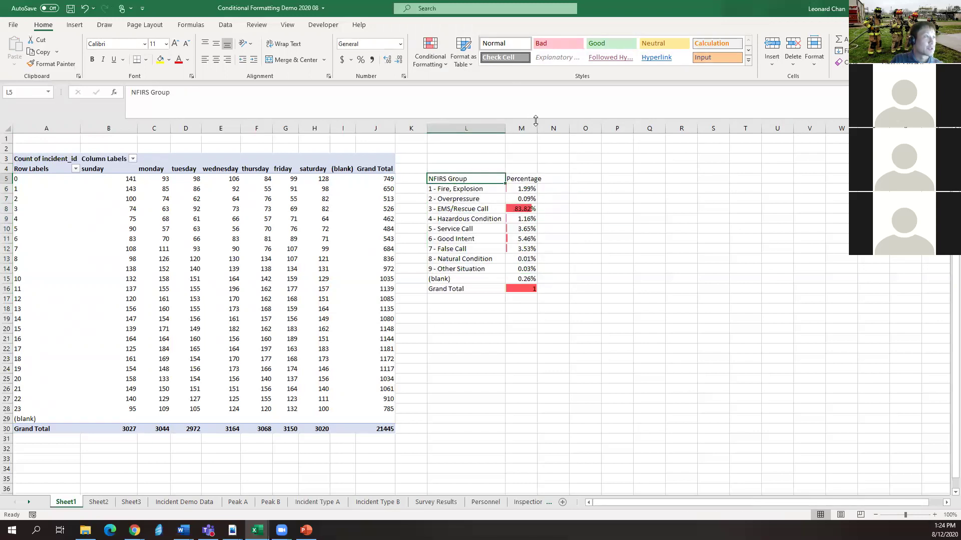
pyautogui.moveTo(534, 126); pyautogui.dragTo(548, 125)
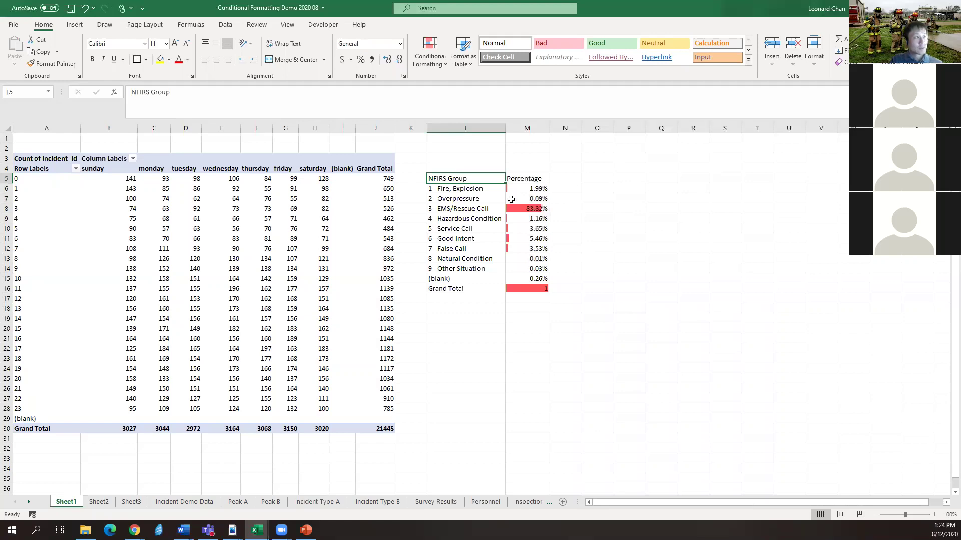
pyautogui.moveTo(538, 177); pyautogui.dragTo(500, 179)
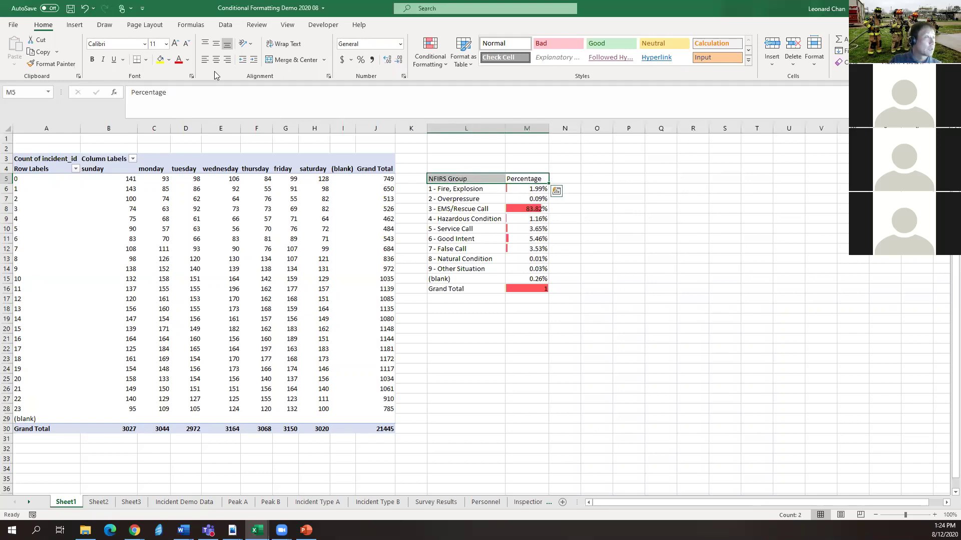
pyautogui.click(169, 60)
pyautogui.click(191, 99)
pyautogui.click(565, 229)
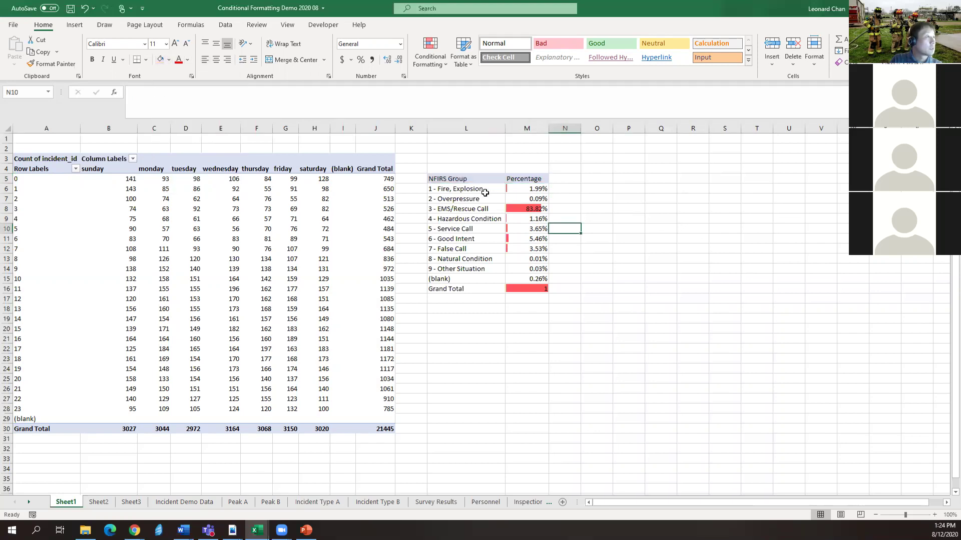
# - Add borders around every cell of the NFIRS Group table, L5:M16
pyautogui.moveTo(484, 180); pyautogui.dragTo(527, 276)
pyautogui.rightClick(527, 276)
pyautogui.press('Escape')
pyautogui.click(479, 182)
pyautogui.moveTo(479, 183); pyautogui.dragTo(544, 289)
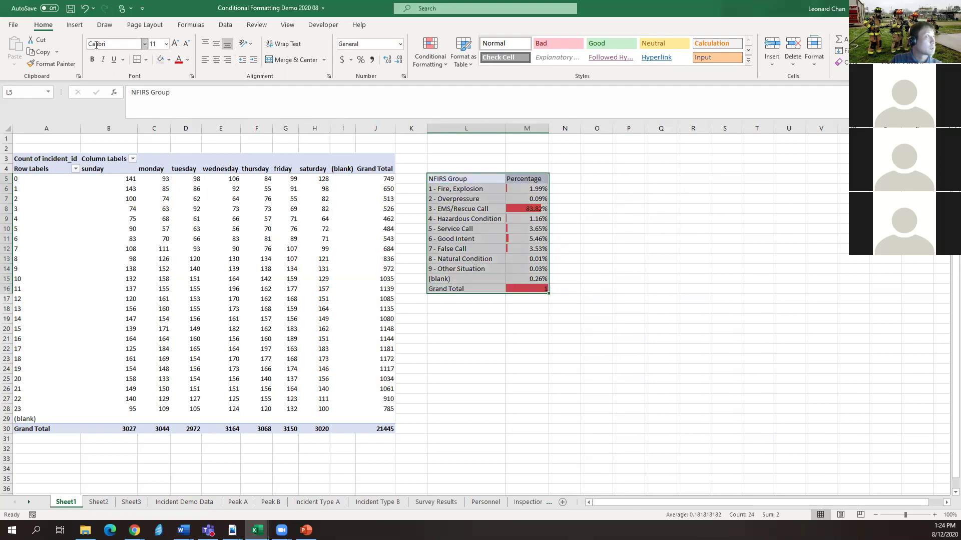
pyautogui.click(145, 61)
pyautogui.click(173, 159)
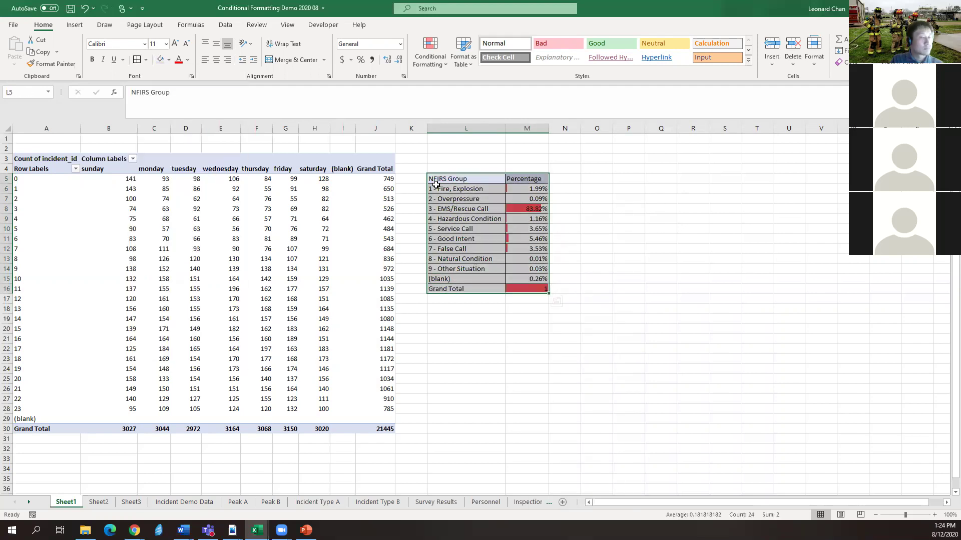
# - Copy the NFIRS Group table L5:M16 and paste it as a picture below the heat map in the Word document
pyautogui.hotkey('ctrl', 'c')
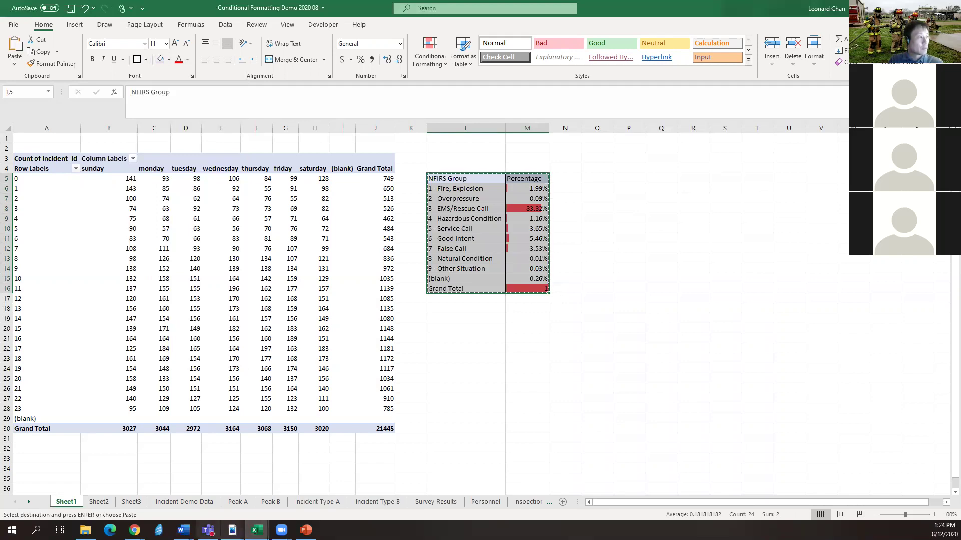
pyautogui.click(183, 530)
pyautogui.click(402, 487)
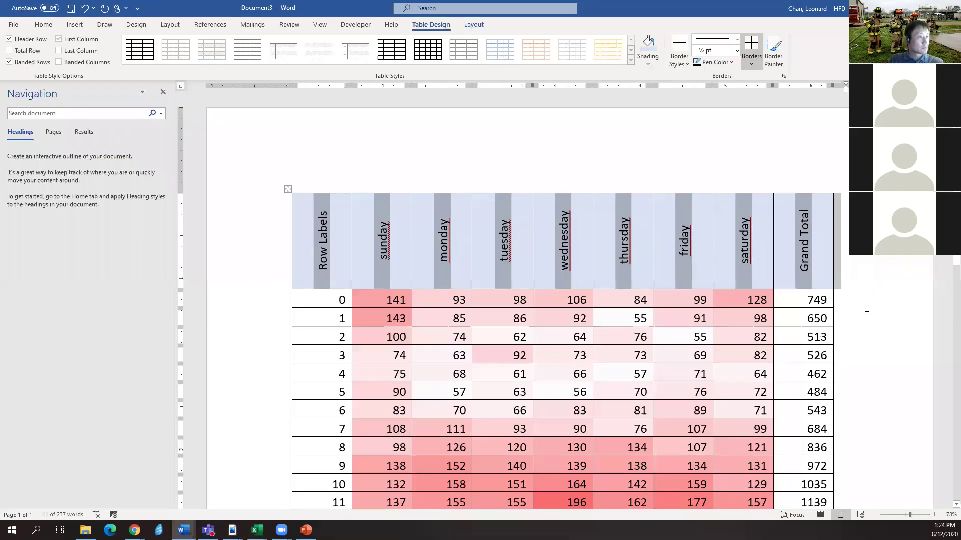
pyautogui.scroll(-5, 851, 321)
pyautogui.scroll(-5, 547, 320)
pyautogui.click(546, 322)
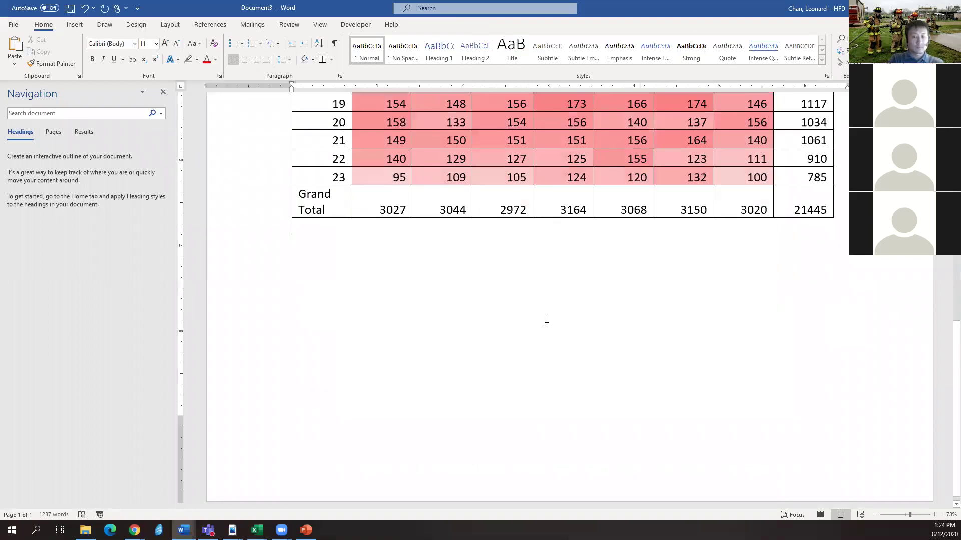
pyautogui.rightClick(321, 260)
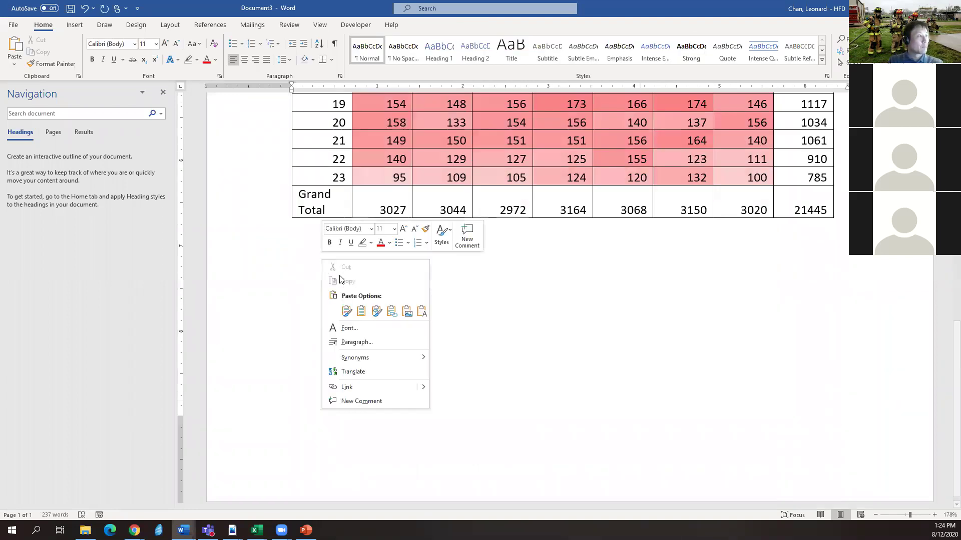
pyautogui.click(407, 317)
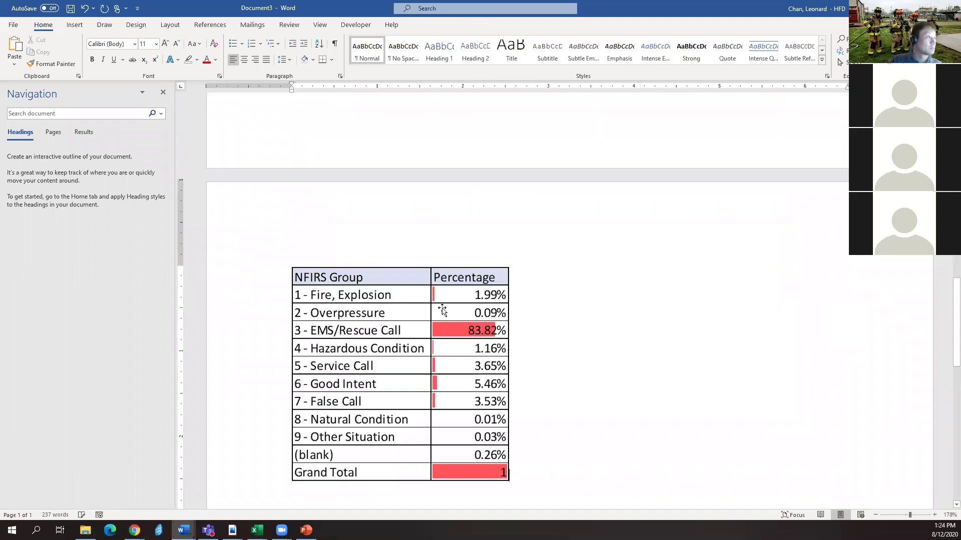
pyautogui.scroll(-3, 584, 317)
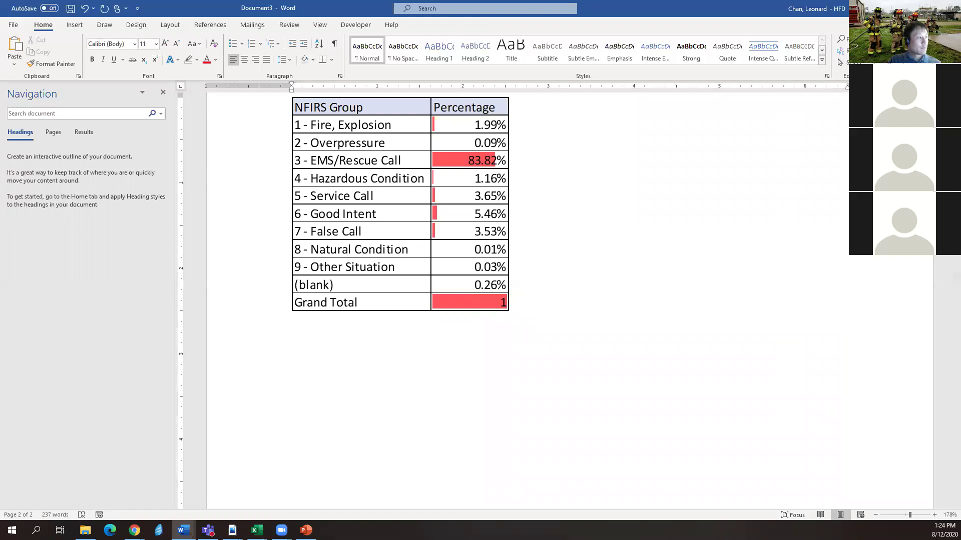
# - In Excel's Survey Results sheet, apply the Red - Yellow - Green color scale to ratings D3:D20 together with limits G3:G4
pyautogui.moveTo(257, 530)
pyautogui.click(292, 500)
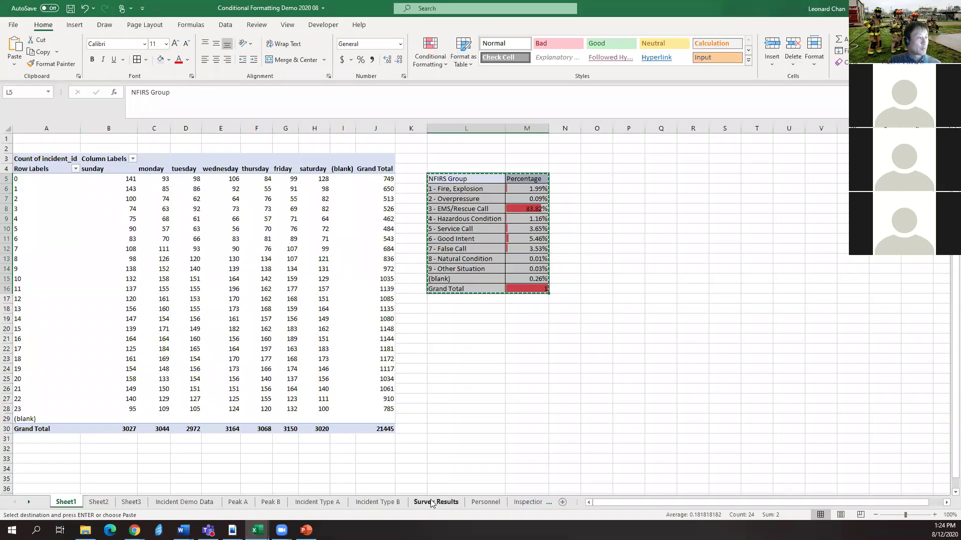
pyautogui.click(433, 502)
pyautogui.click(459, 351)
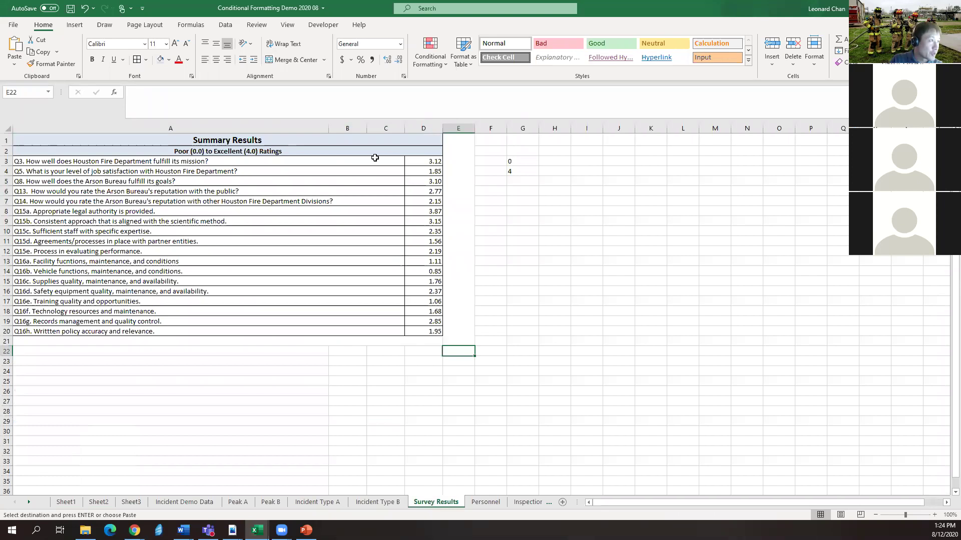
pyautogui.moveTo(419, 161); pyautogui.dragTo(431, 333)
pyautogui.keyDown('ctrl'); pyautogui.click(523, 161); pyautogui.keyUp('ctrl')
pyautogui.keyDown('ctrl'); pyautogui.click(522, 170); pyautogui.keyUp('ctrl')
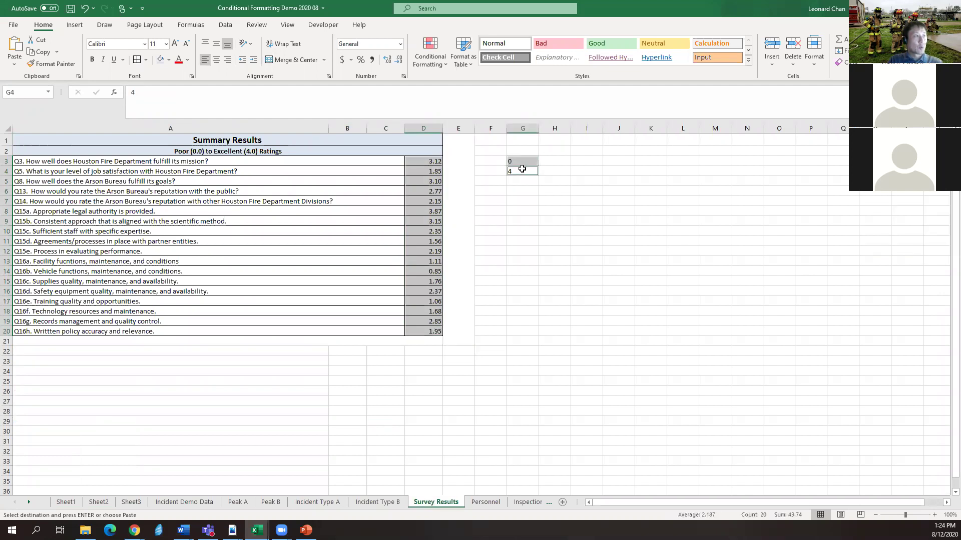
pyautogui.click(429, 55)
pyautogui.moveTo(472, 158)
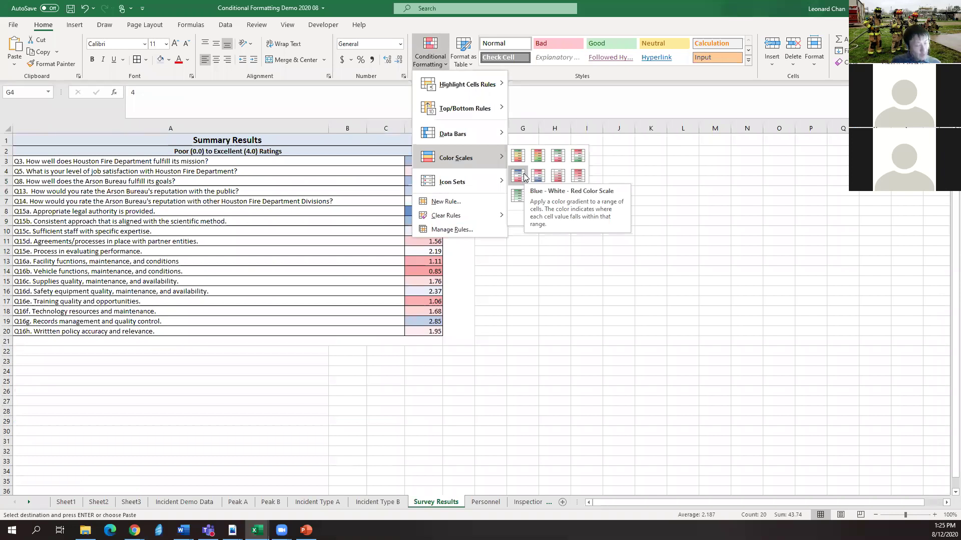
pyautogui.click(534, 157)
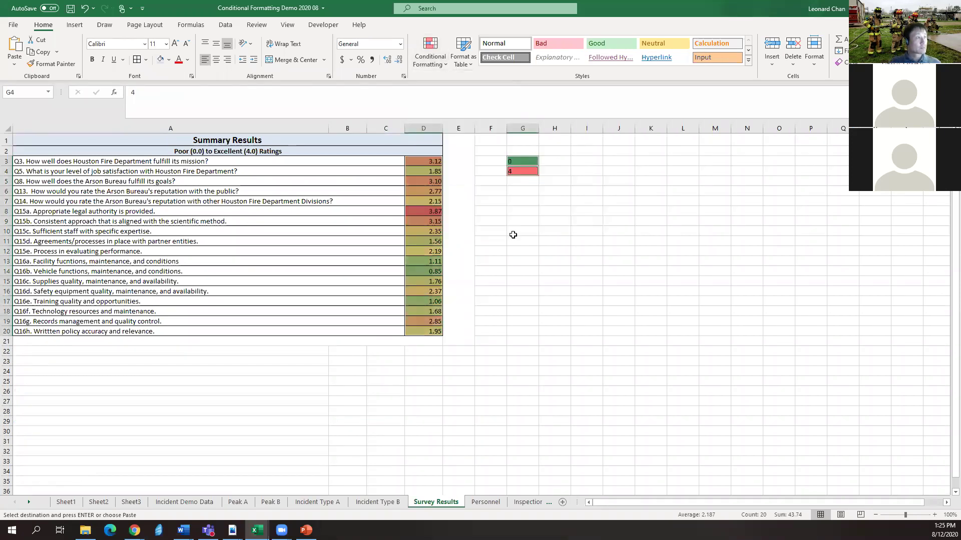
# - Apply the Green - Yellow - Red color scale to the survey ratings D3:D20 alone
pyautogui.moveTo(433, 161); pyautogui.dragTo(427, 333)
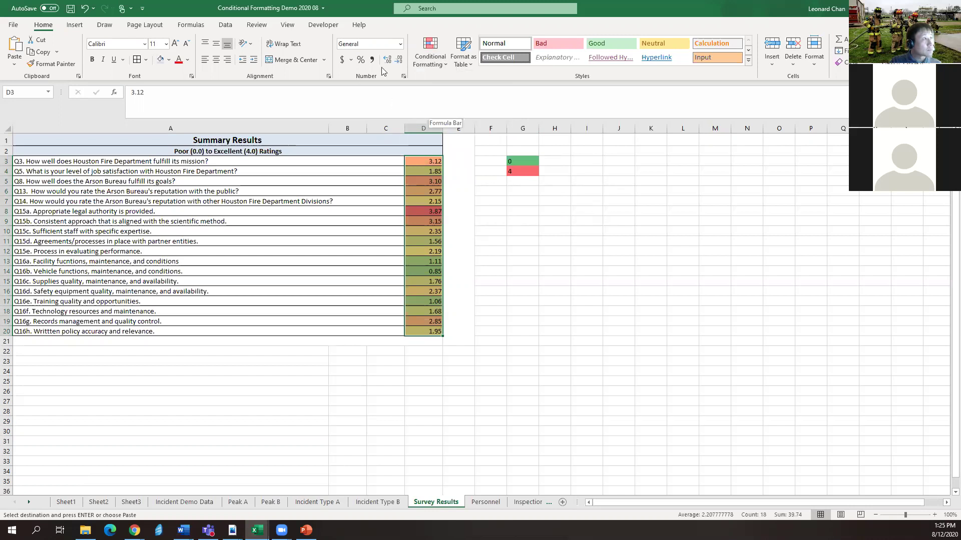
pyautogui.click(431, 68)
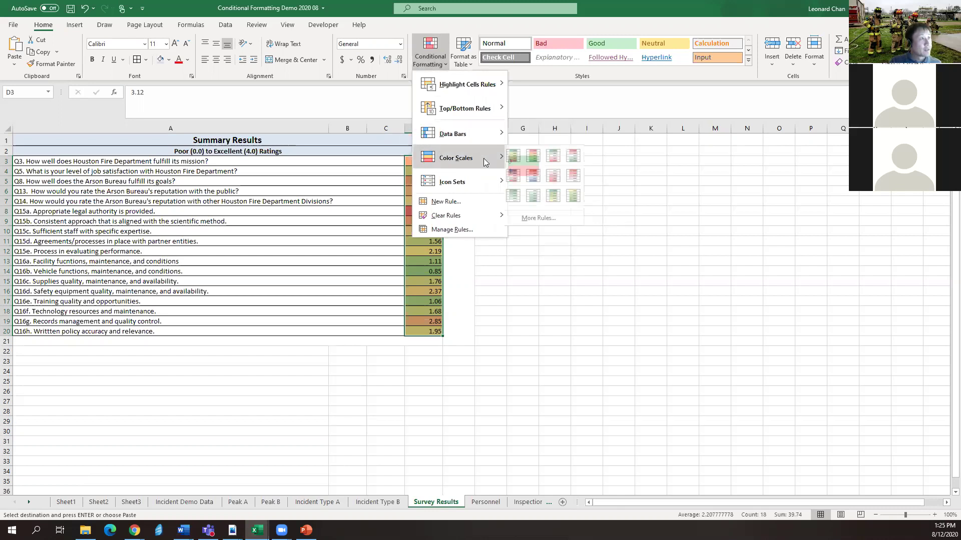
pyautogui.click(513, 156)
pyautogui.click(517, 283)
pyautogui.click(421, 210)
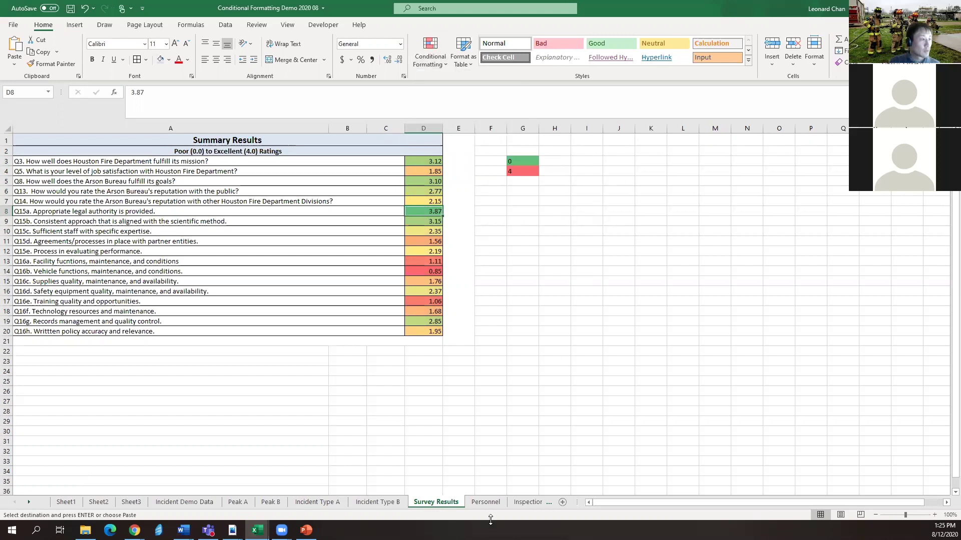
# - Open the Personnel sheet
pyautogui.click(485, 503)
pyautogui.click(354, 288)
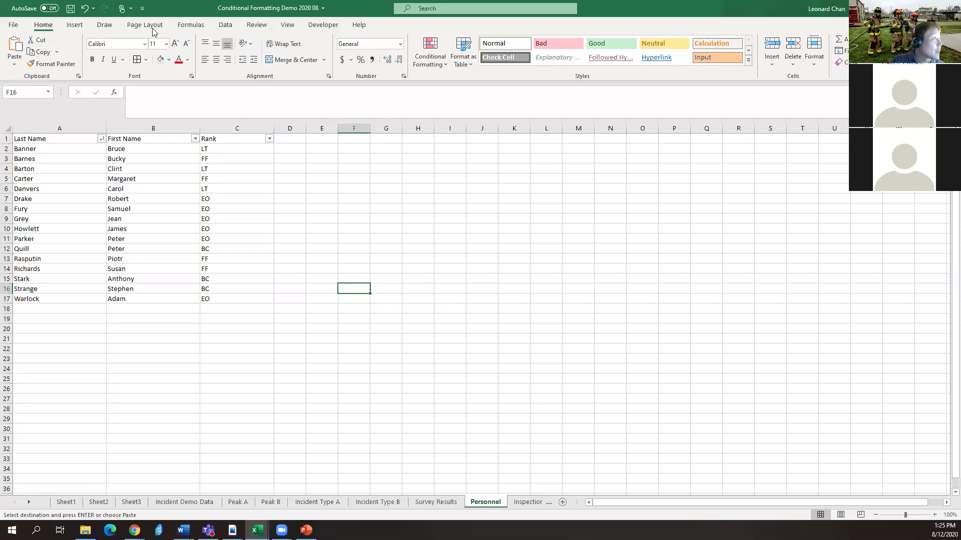
pyautogui.click(441, 67)
pyautogui.click(457, 199)
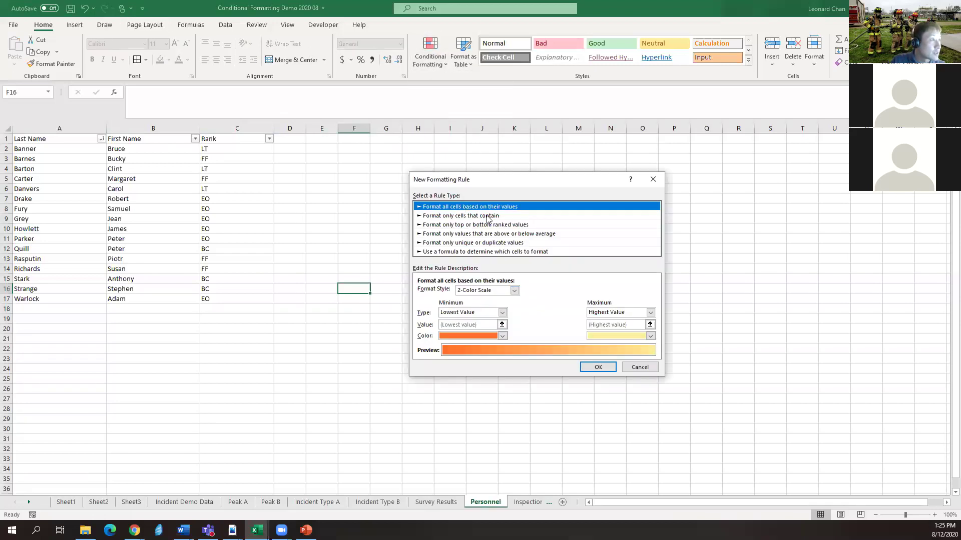
pyautogui.click(487, 217)
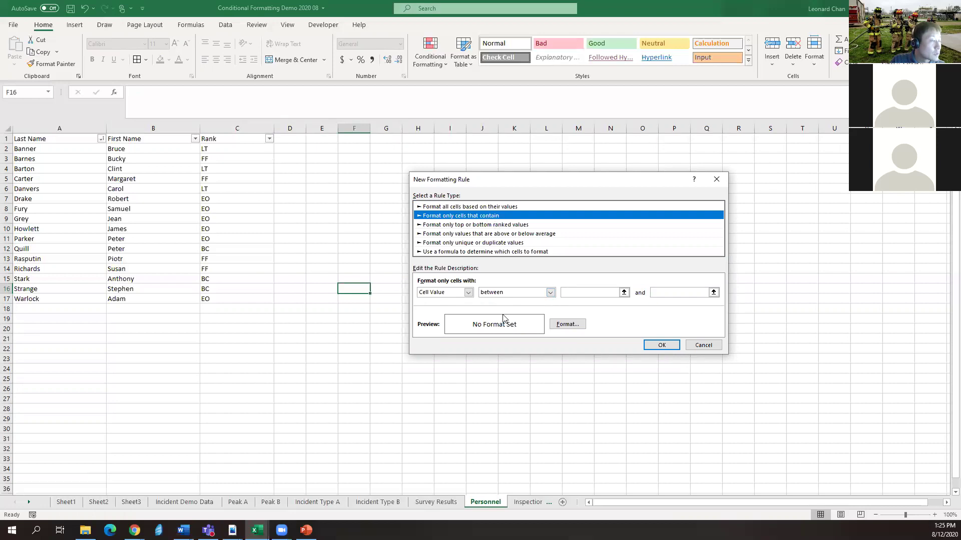
pyautogui.click(698, 345)
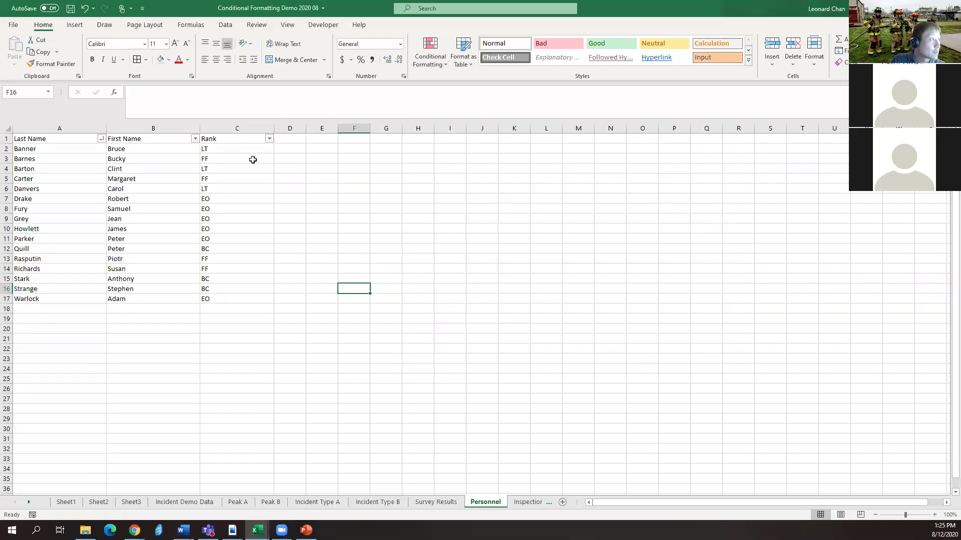
# - Set up a new conditional formatting rule on Rank cells C2:C17 for cell values equal to LT
pyautogui.moveTo(237, 153); pyautogui.dragTo(247, 294)
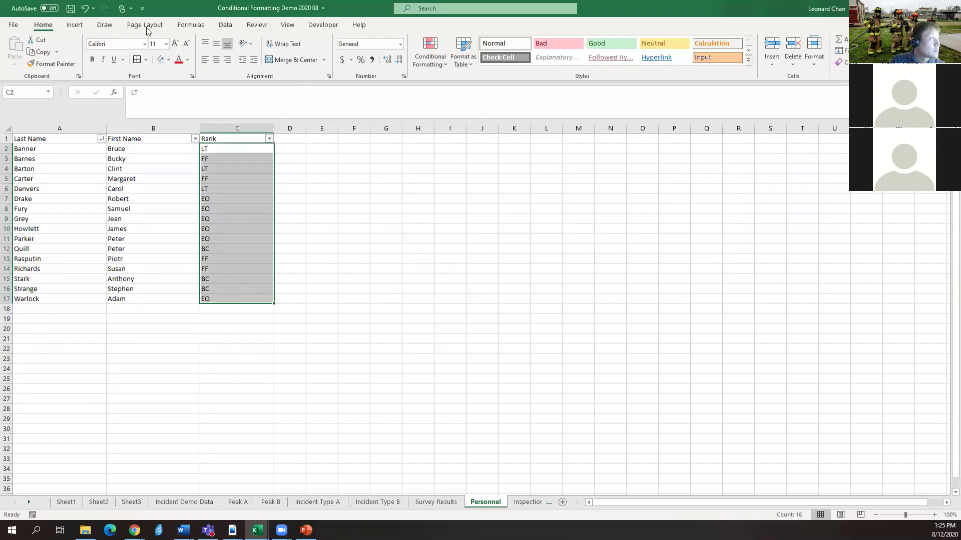
pyautogui.click(432, 59)
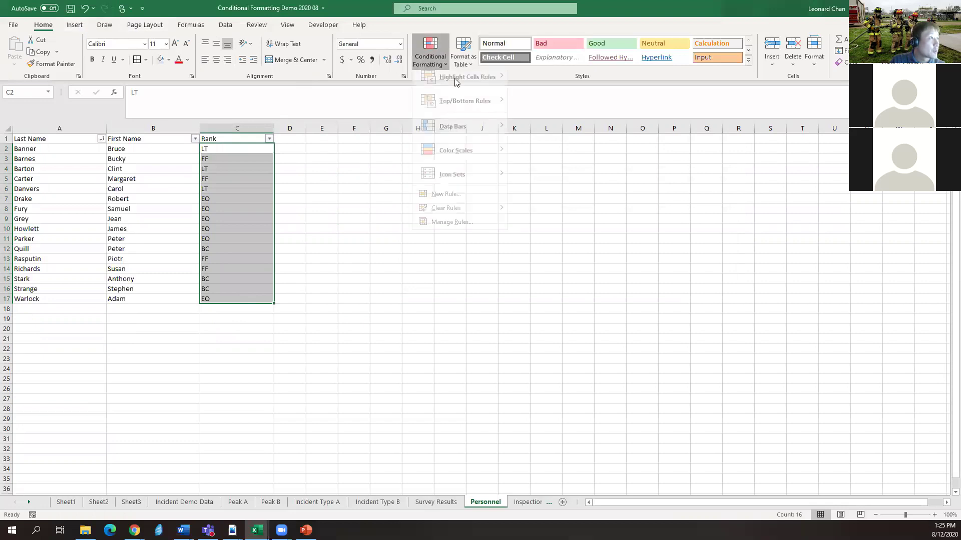
pyautogui.click(487, 203)
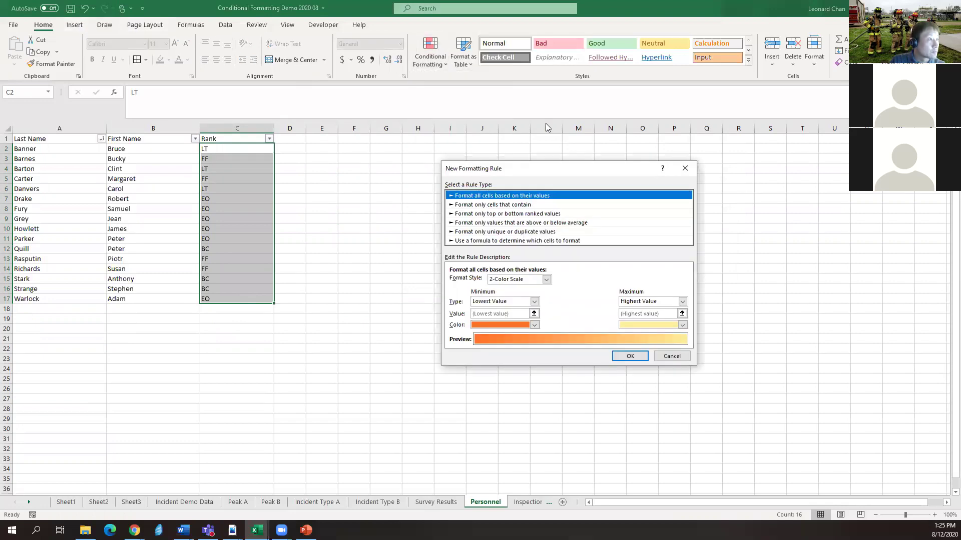
pyautogui.click(535, 205)
pyautogui.click(582, 282)
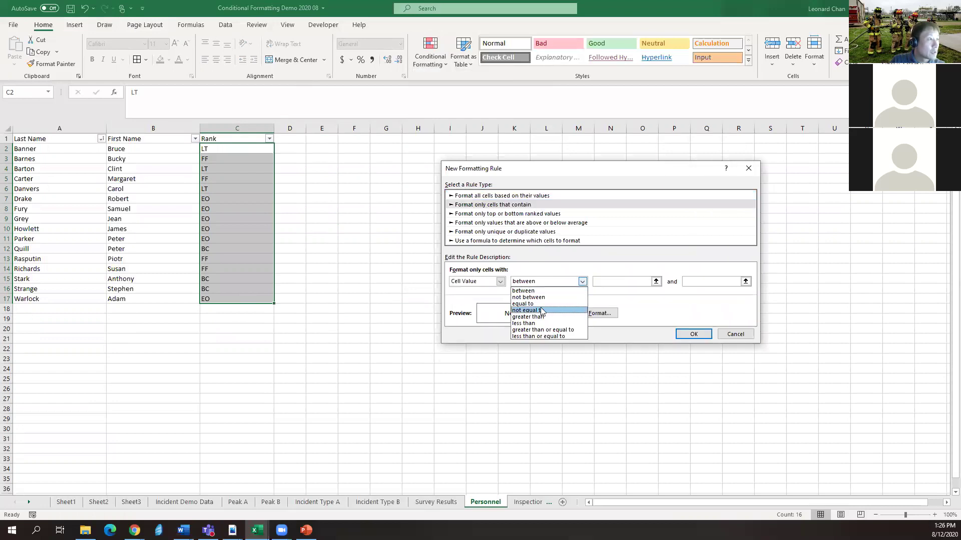
pyautogui.click(549, 303)
pyautogui.click(613, 284)
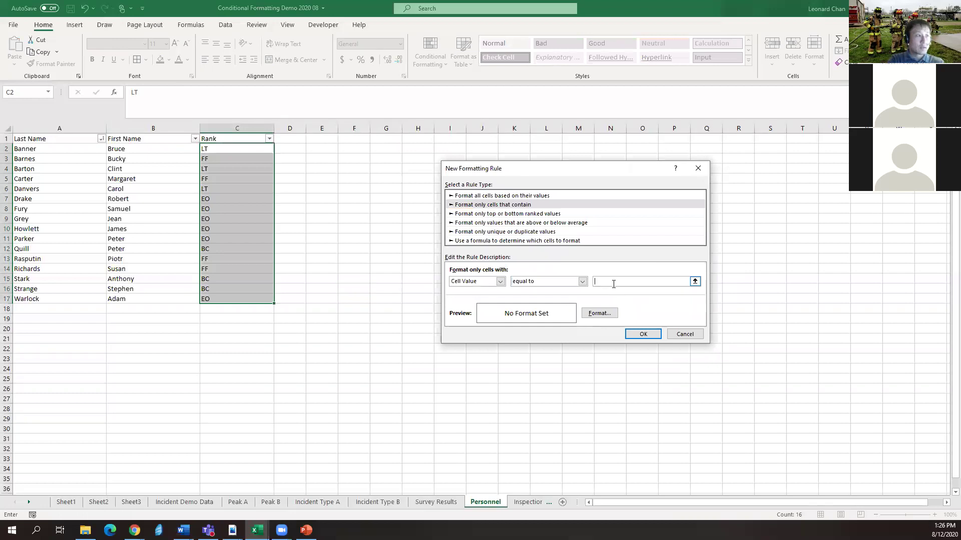
pyautogui.write('LT')
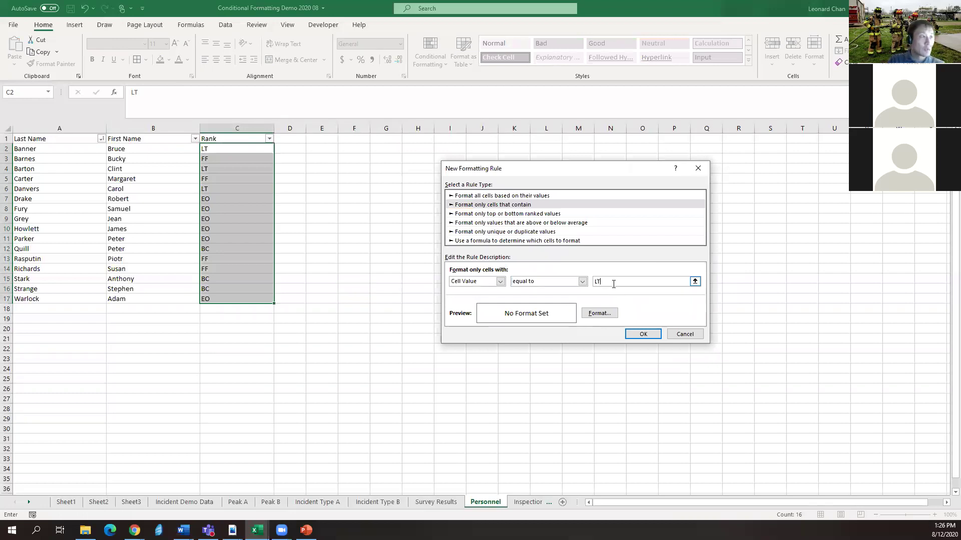
# - Give the LT rule a dark blue fill and apply it to the Rank cells
pyautogui.click(600, 313)
pyautogui.click(456, 142)
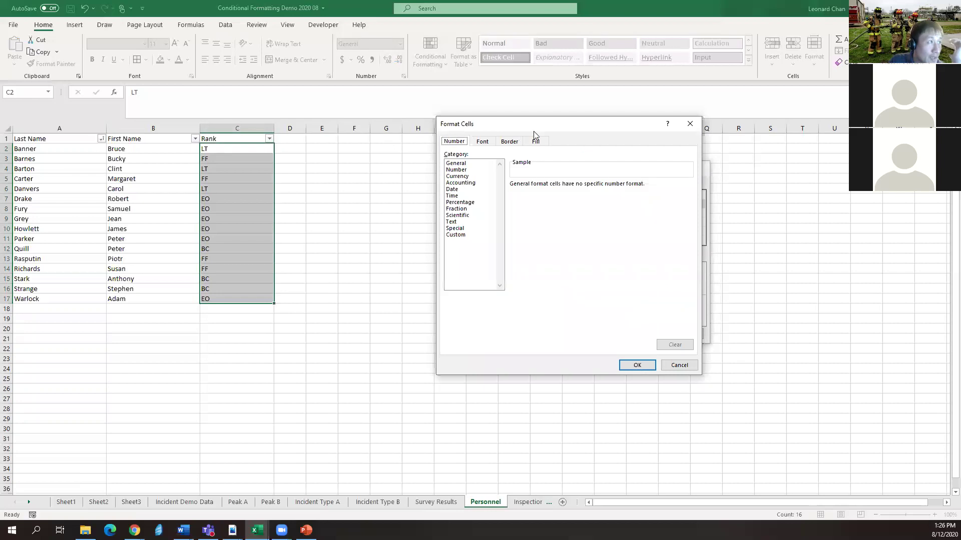
pyautogui.click(537, 142)
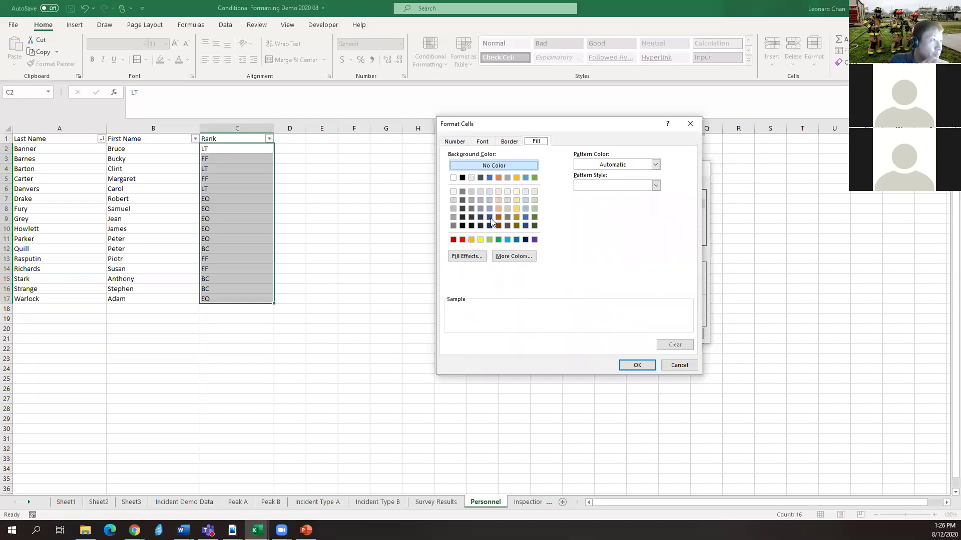
pyautogui.click(490, 218)
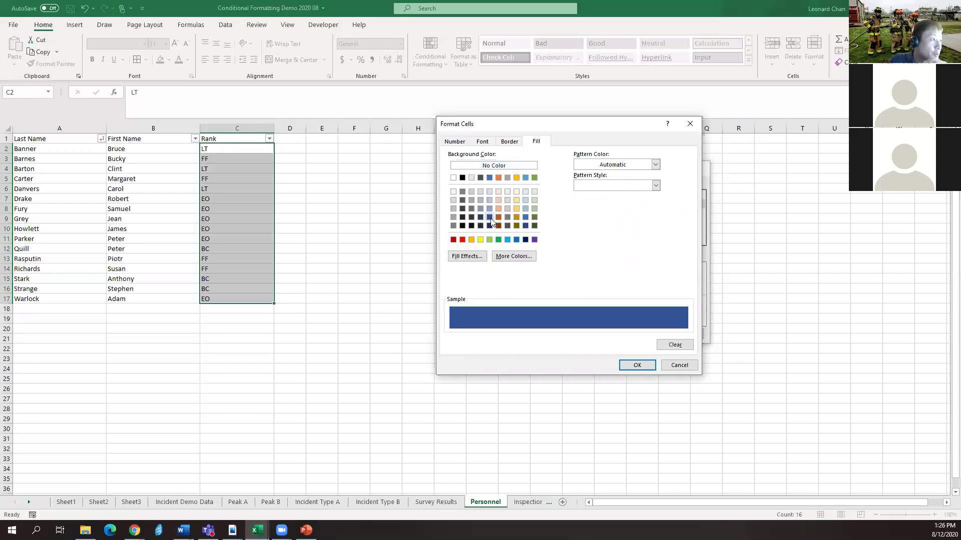
pyautogui.click(632, 366)
pyautogui.click(643, 334)
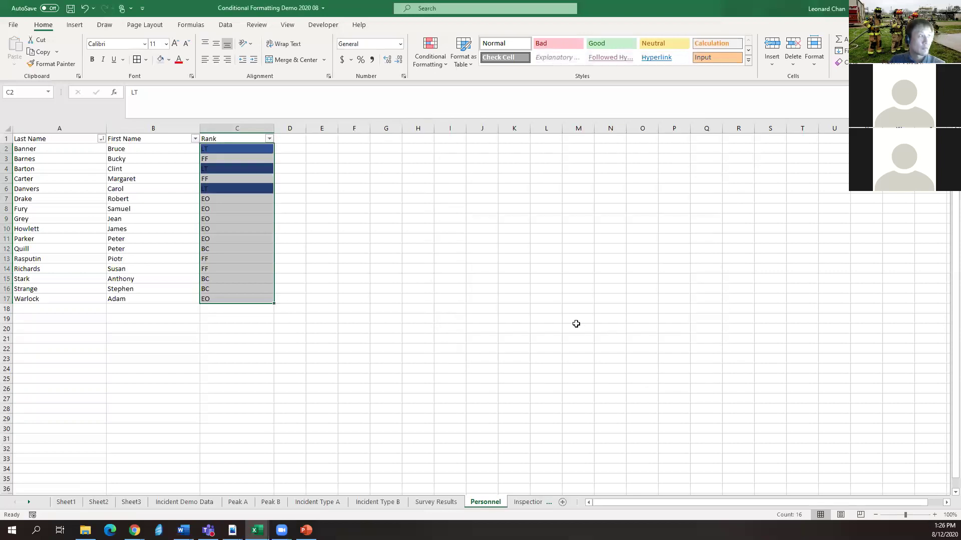
pyautogui.click(577, 325)
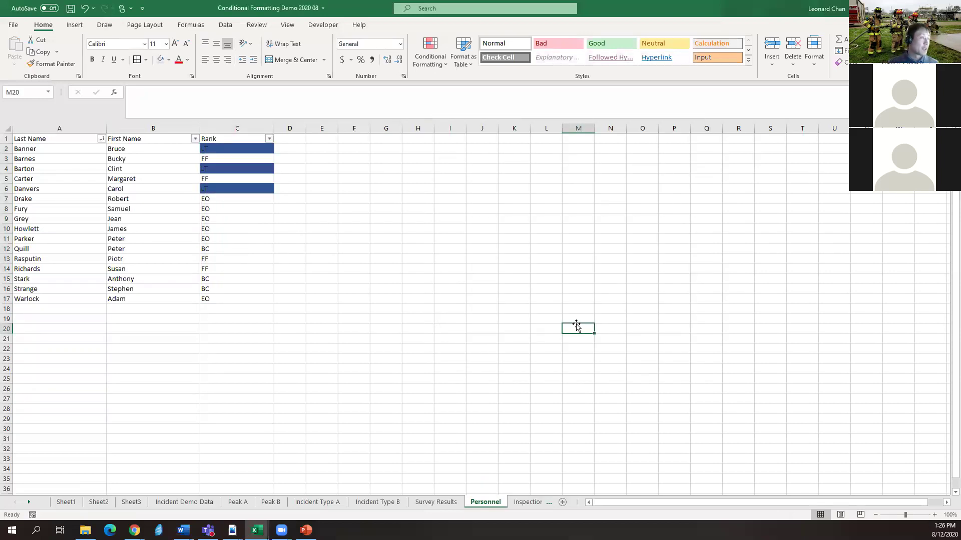
# - Add a second conditional formatting rule on Rank cells C2:C17 for cell values equal to BC
pyautogui.moveTo(218, 150); pyautogui.dragTo(234, 300)
pyautogui.click(435, 59)
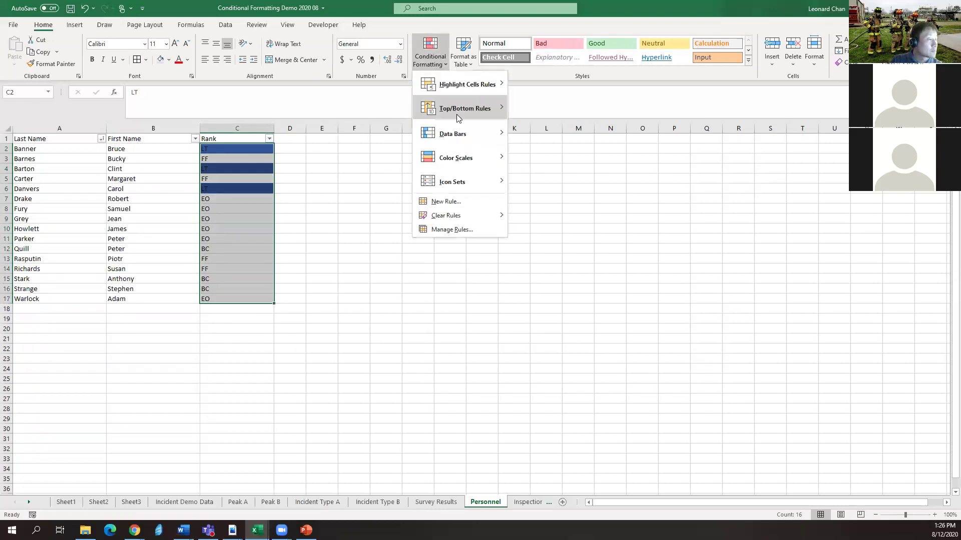
pyautogui.click(478, 225)
pyautogui.click(620, 242)
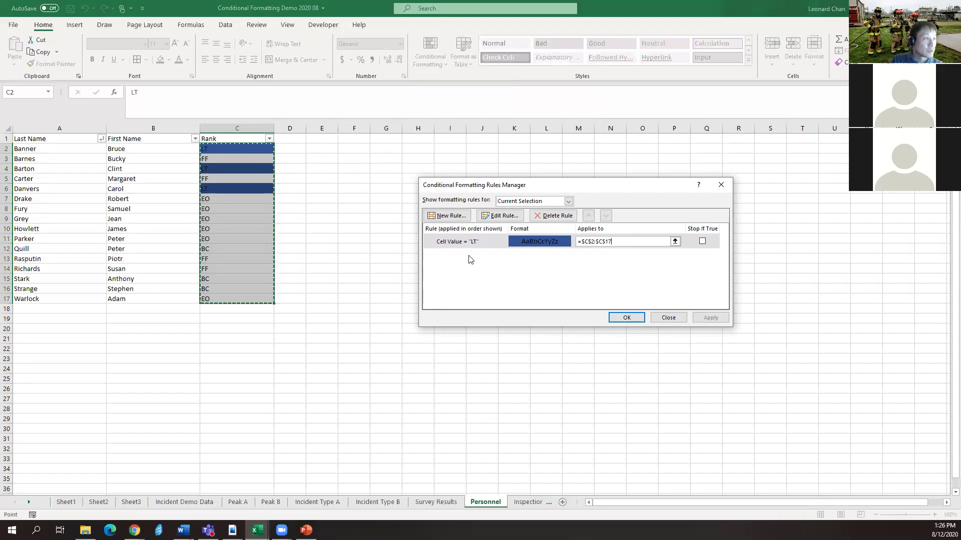
pyautogui.click(447, 215)
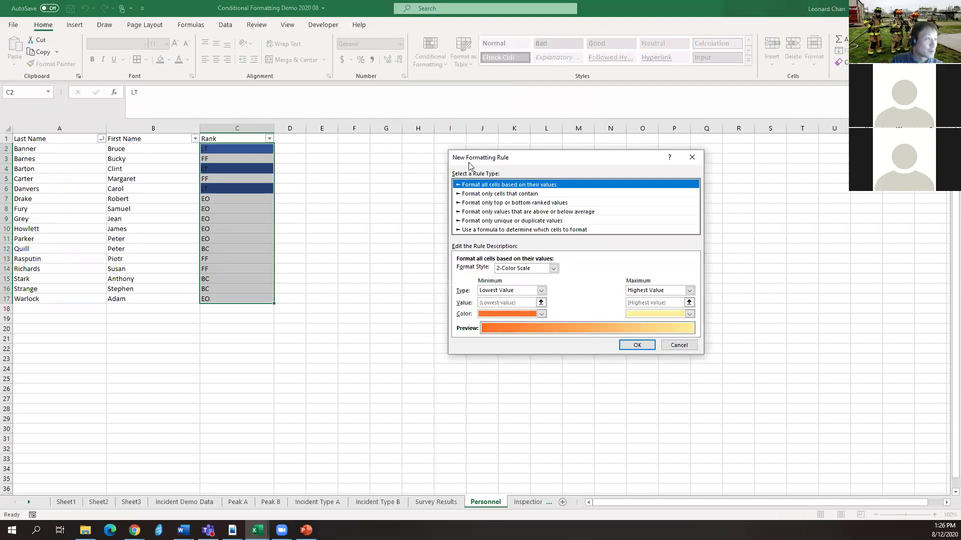
pyautogui.click(527, 195)
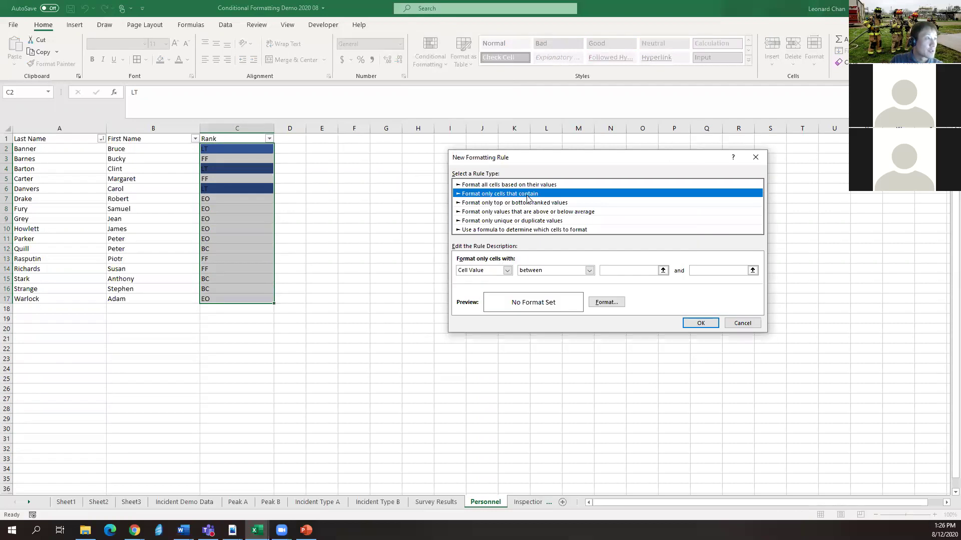
pyautogui.click(566, 271)
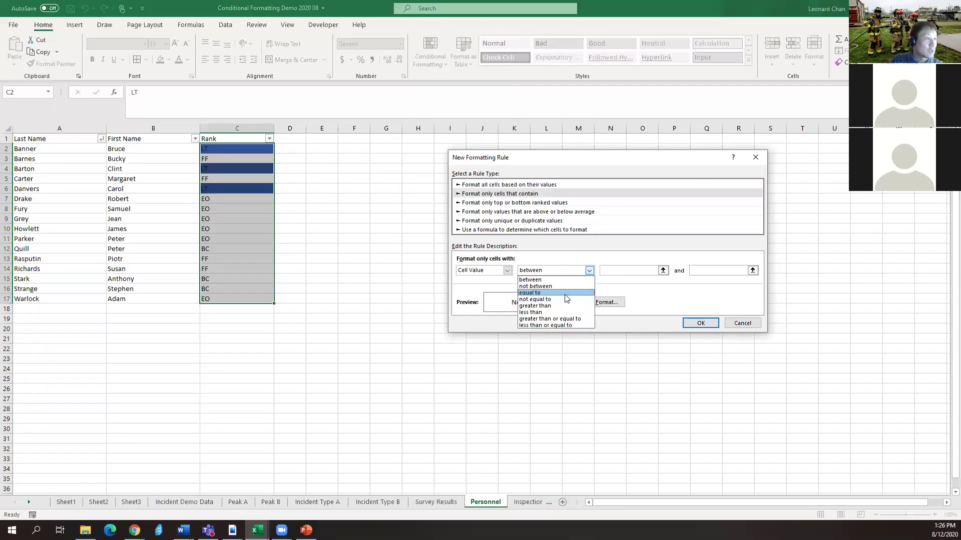
pyautogui.click(559, 293)
pyautogui.click(623, 271)
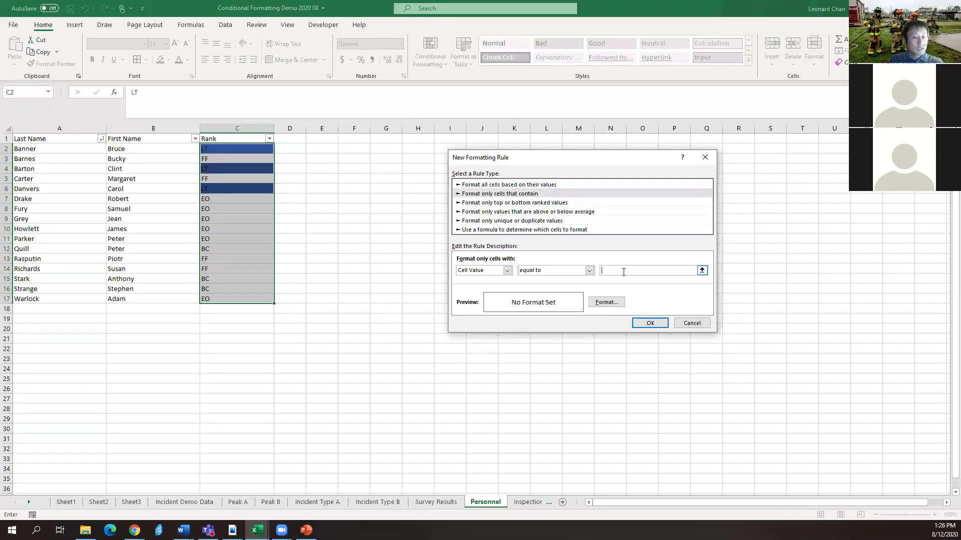
pyautogui.write('BC')
# - Give the BC rule a light green fill and apply it to the Rank cells
pyautogui.click(619, 306)
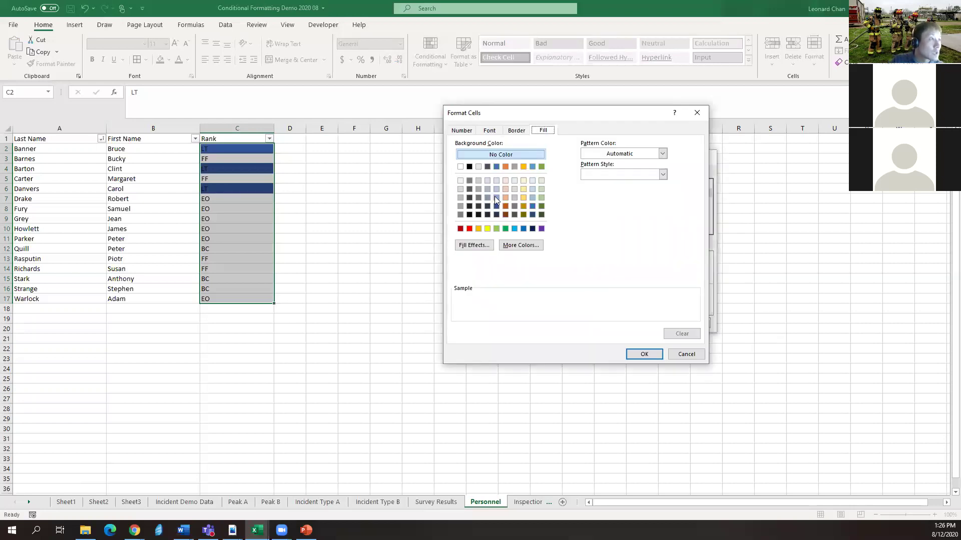
pyautogui.click(542, 198)
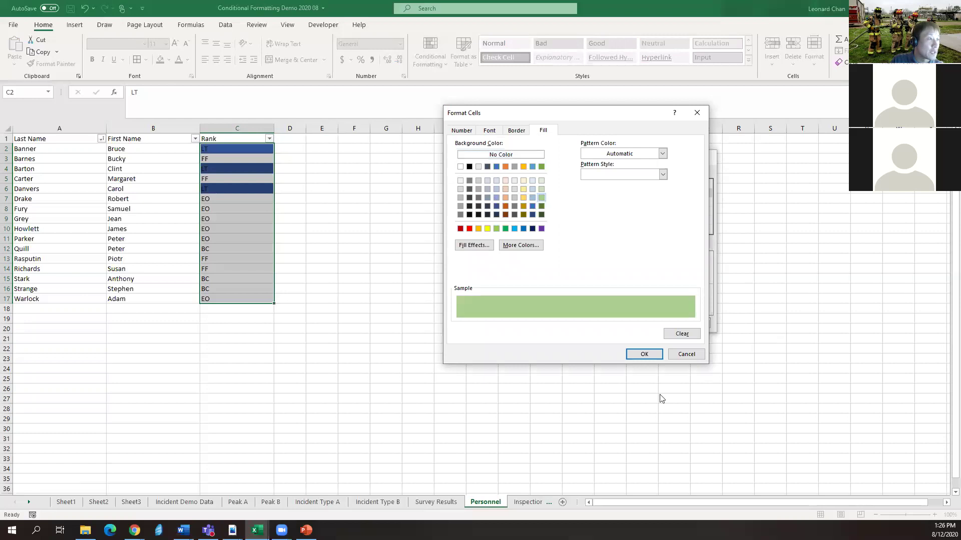
pyautogui.click(651, 355)
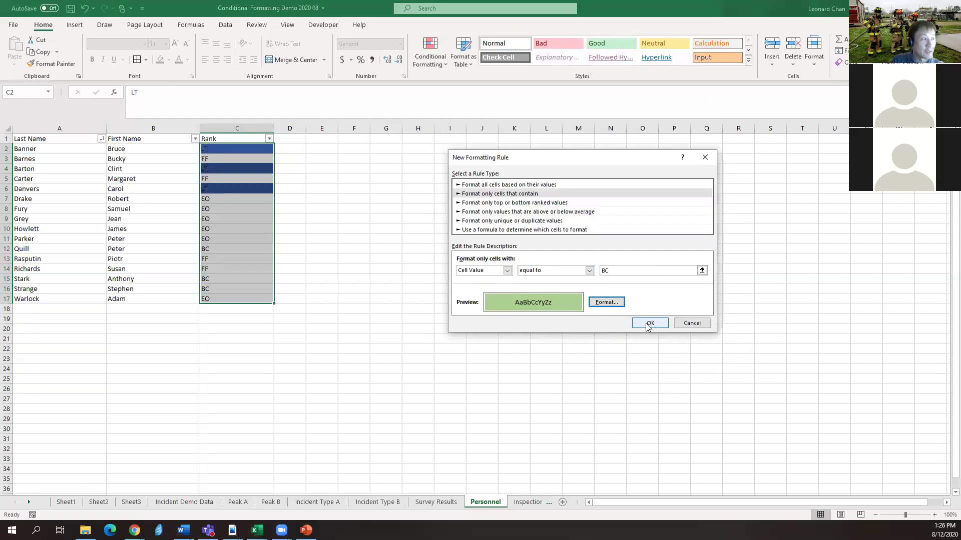
pyautogui.click(648, 326)
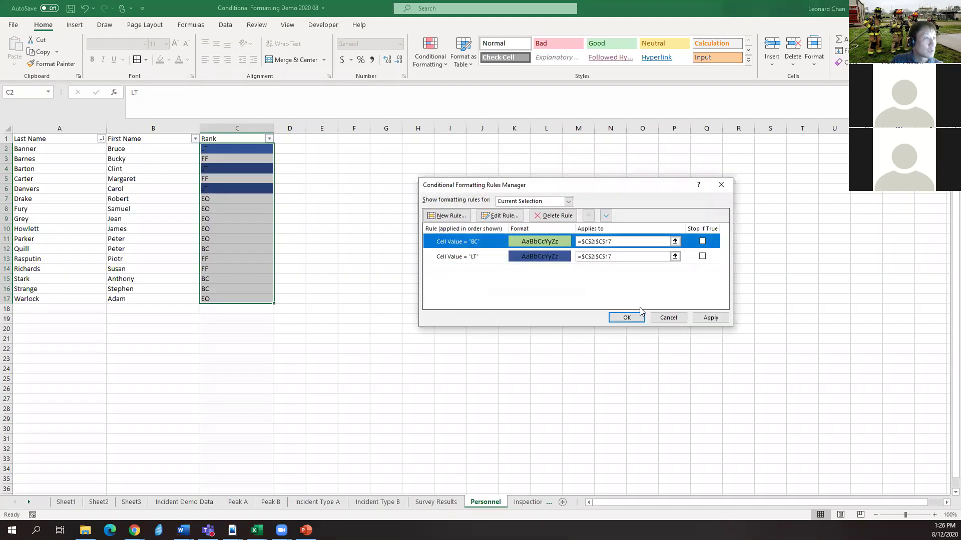
pyautogui.click(708, 319)
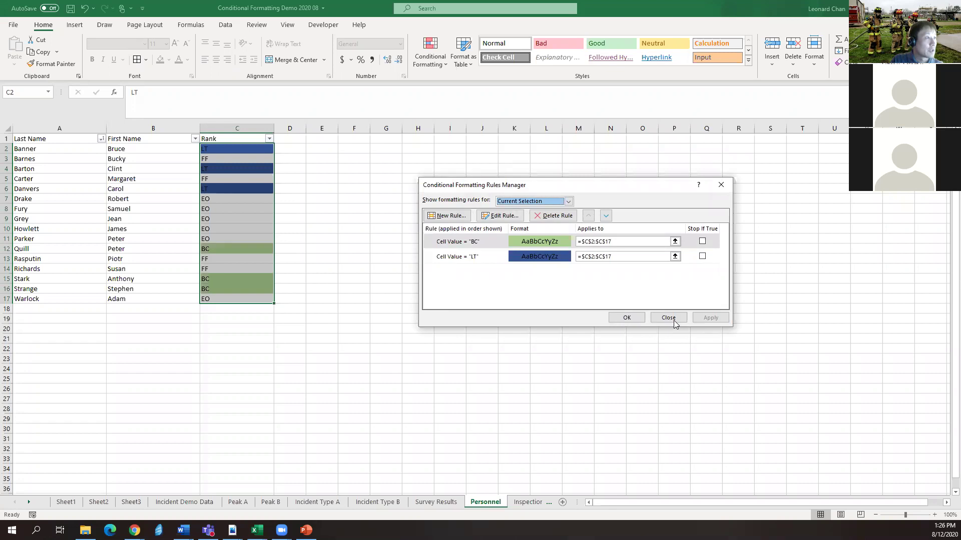
pyautogui.click(626, 318)
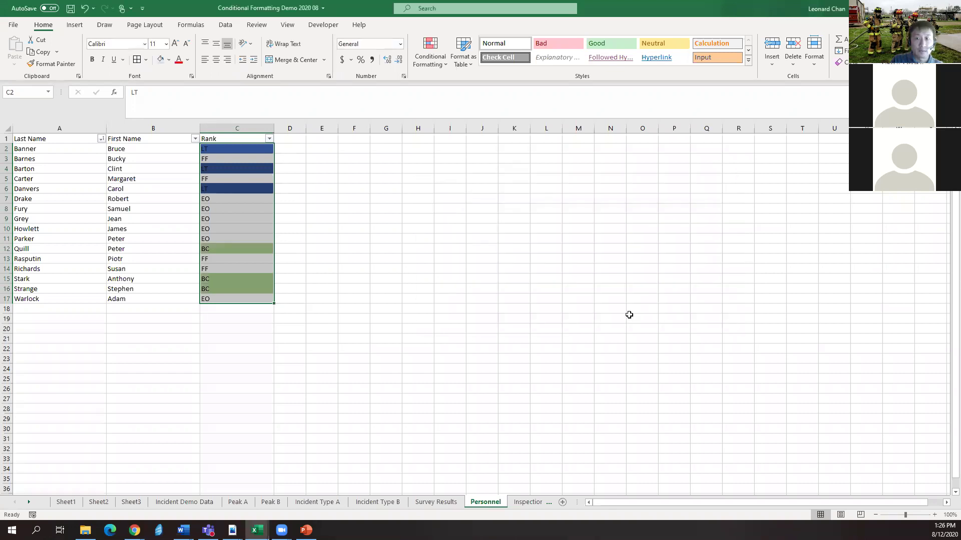
pyautogui.click(481, 298)
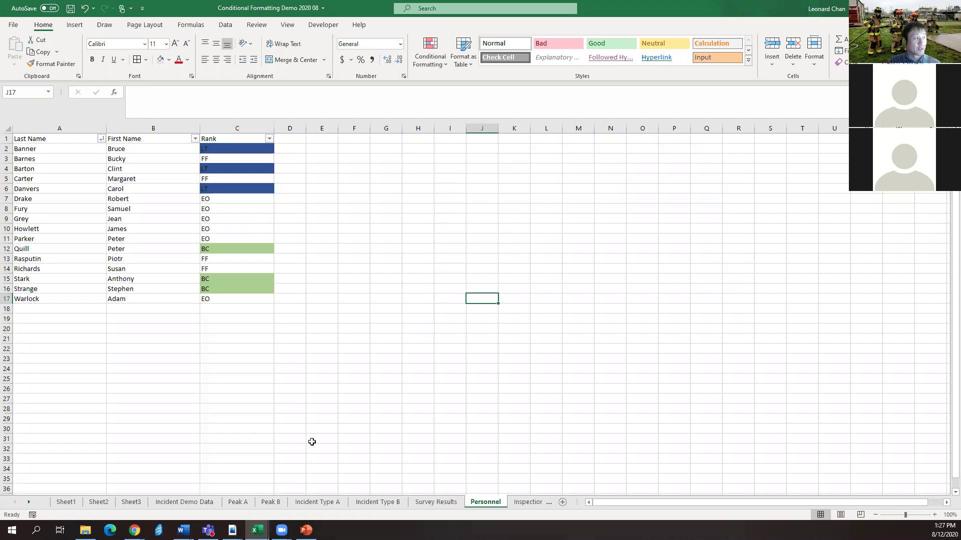
# - Open the Inspections sheet and enter the current date in cell E2 with =TODAY()
pyautogui.click(527, 502)
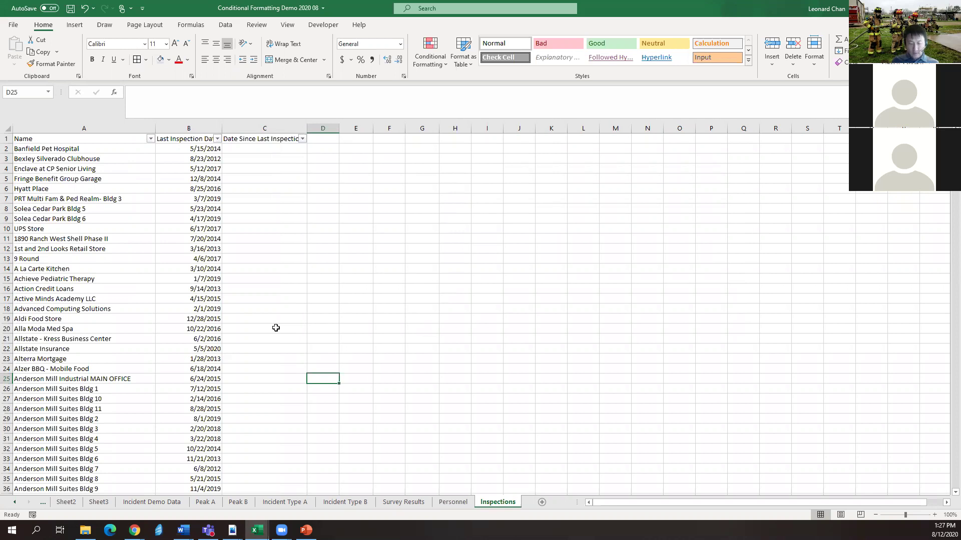
pyautogui.click(368, 146)
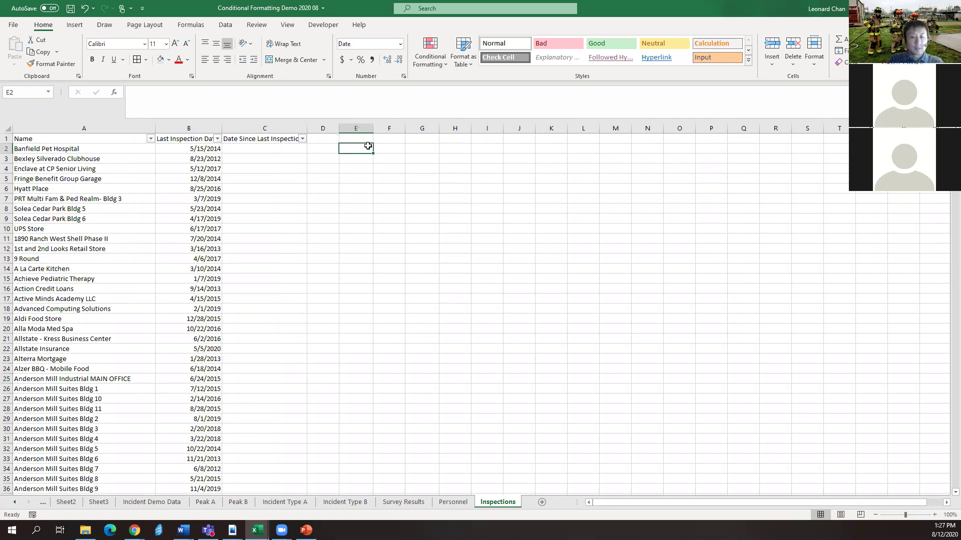
pyautogui.write('=today')
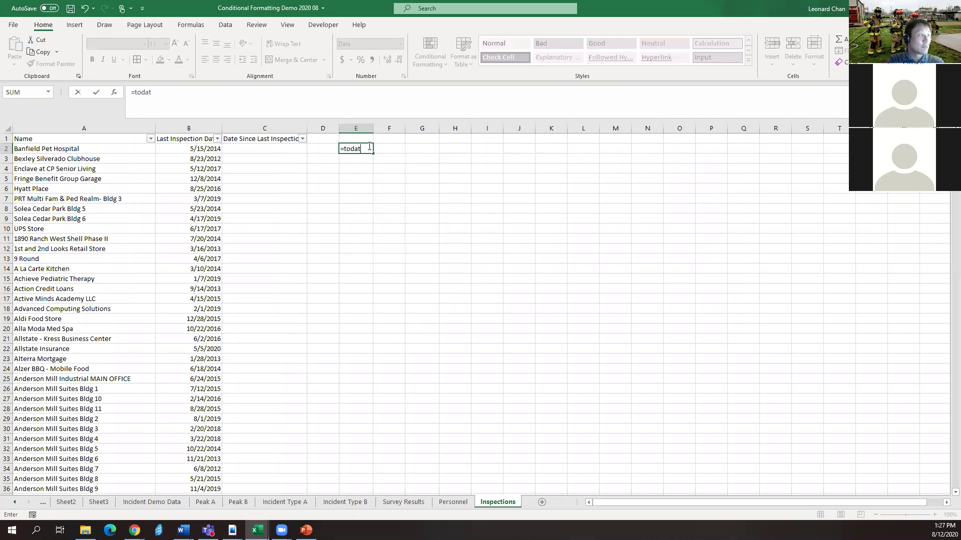
pyautogui.write('()')
pyautogui.press('Return')
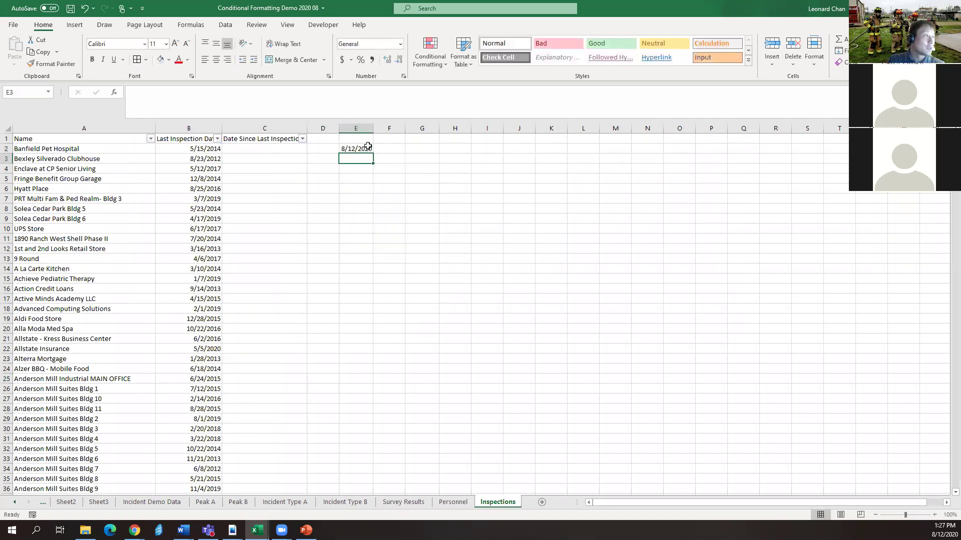
pyautogui.click(343, 150)
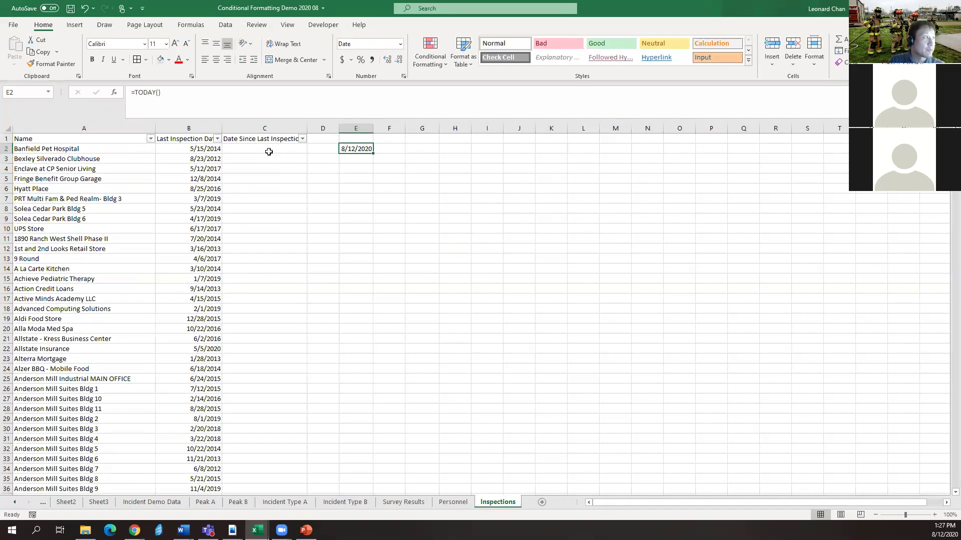
# - Enter the formula =$E$2-B2 in cell C2 to calculate the days since the last inspection
pyautogui.click(235, 147)
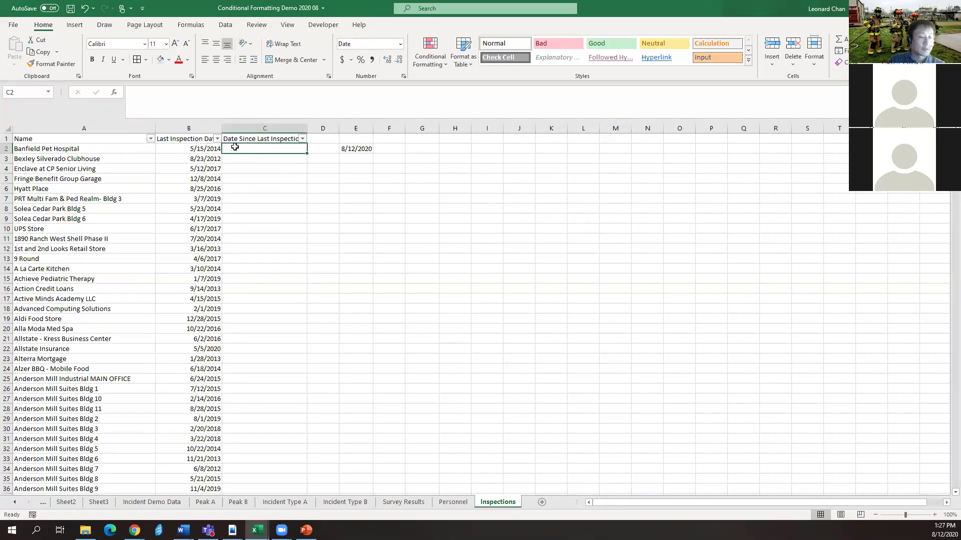
pyautogui.write('=')
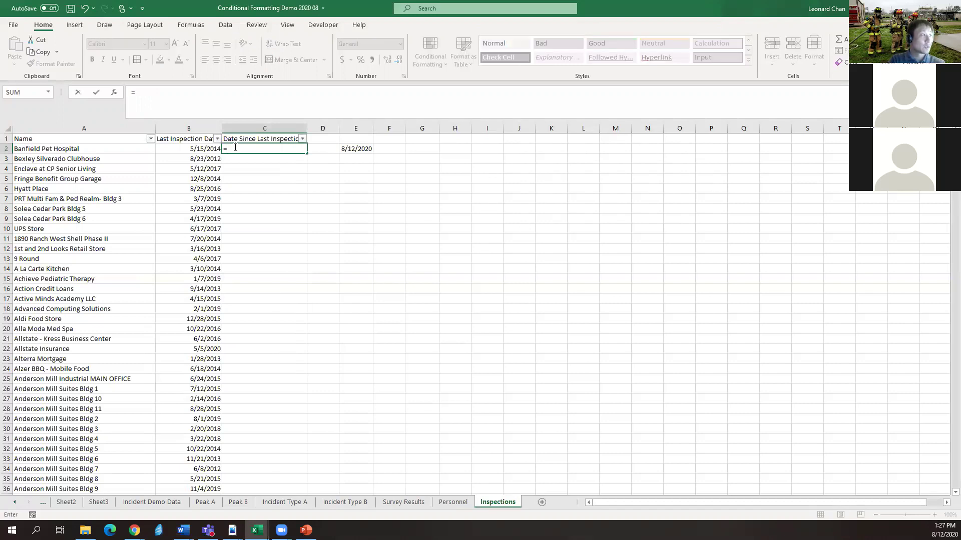
pyautogui.press('Right')
pyautogui.press('Right')
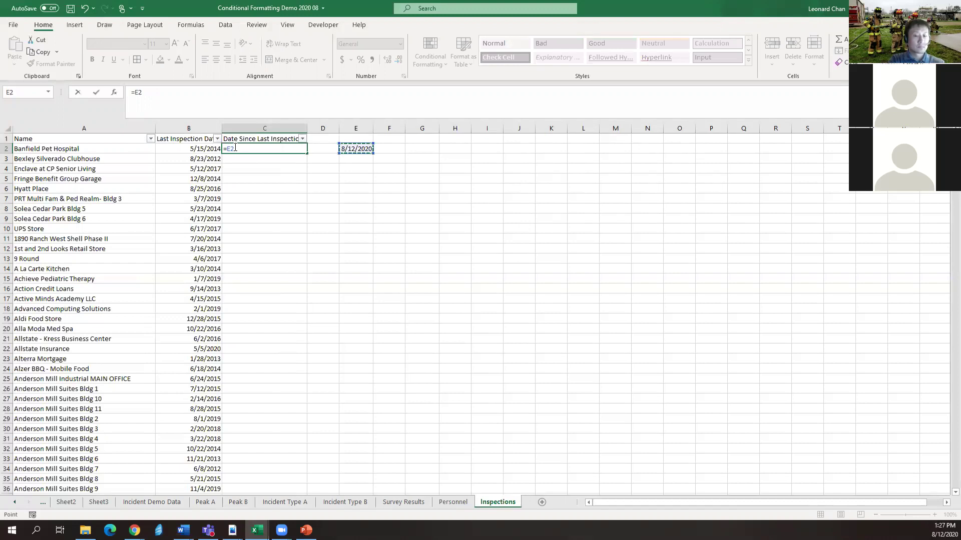
pyautogui.press('F4')
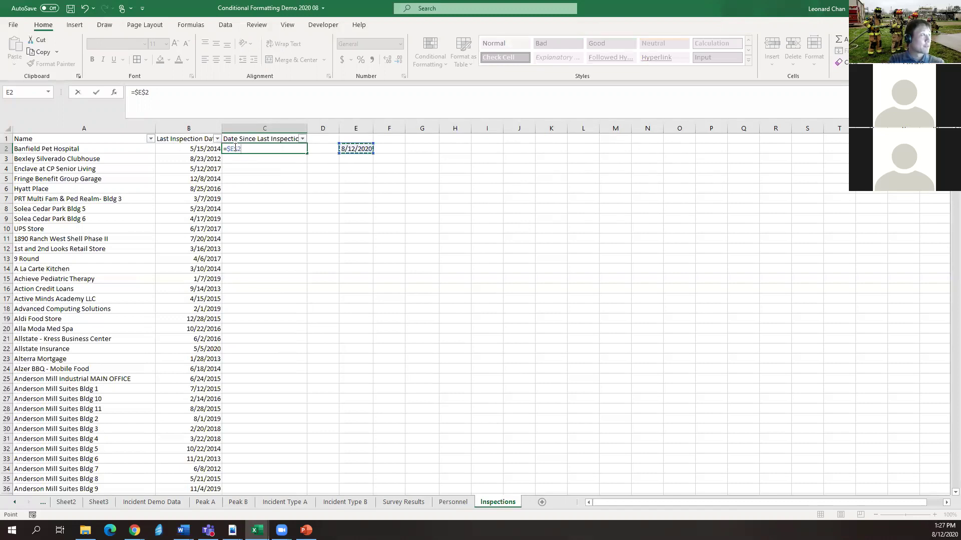
pyautogui.write('-')
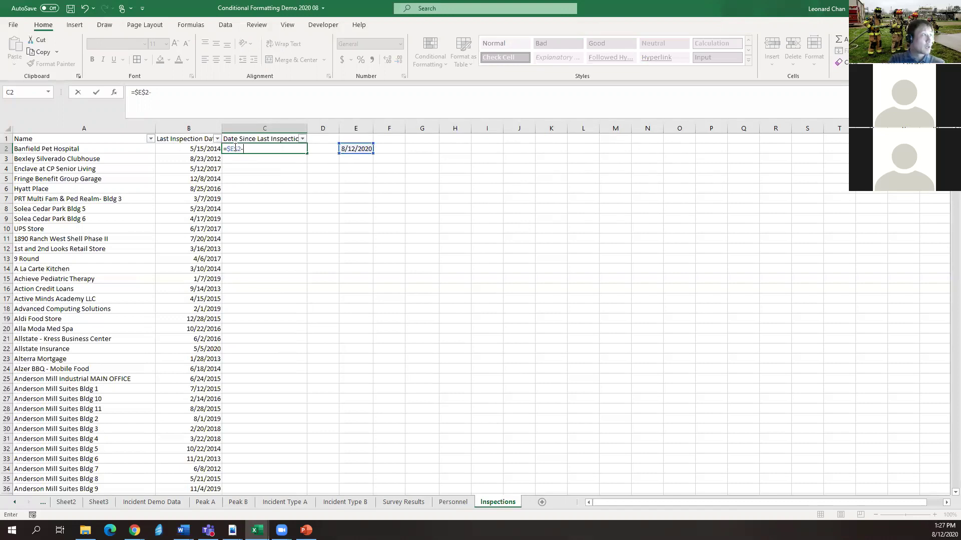
pyautogui.press('Left')
pyautogui.press('Left')
pyautogui.press('Right')
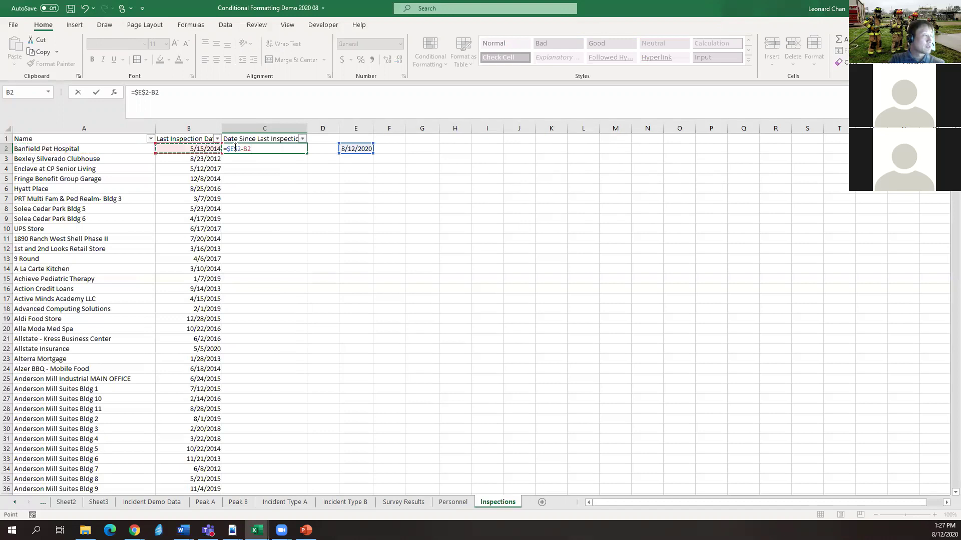
pyautogui.press('Return')
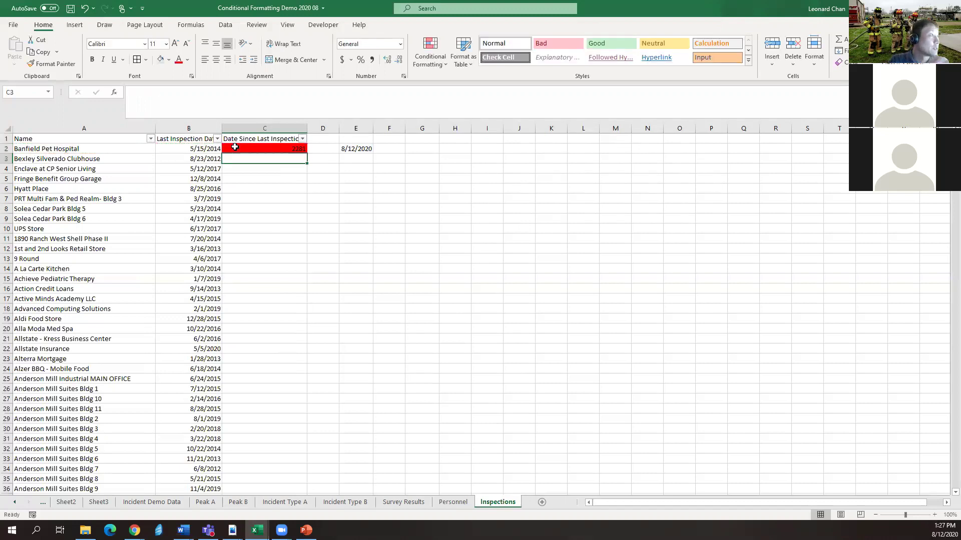
# - Clear the conditional formatting rules from cell C2 and fill its formula down the Date Since Last Inspection column
pyautogui.click(281, 148)
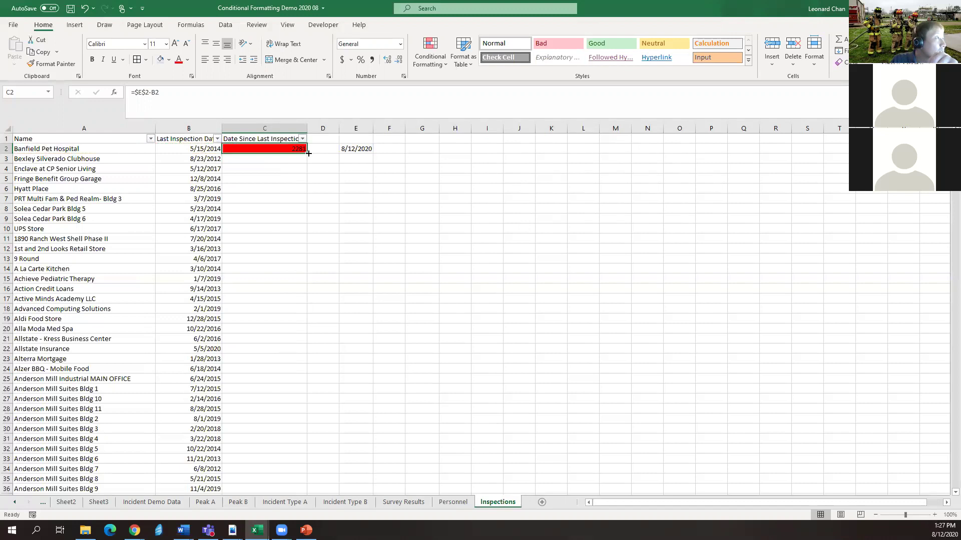
pyautogui.click(430, 55)
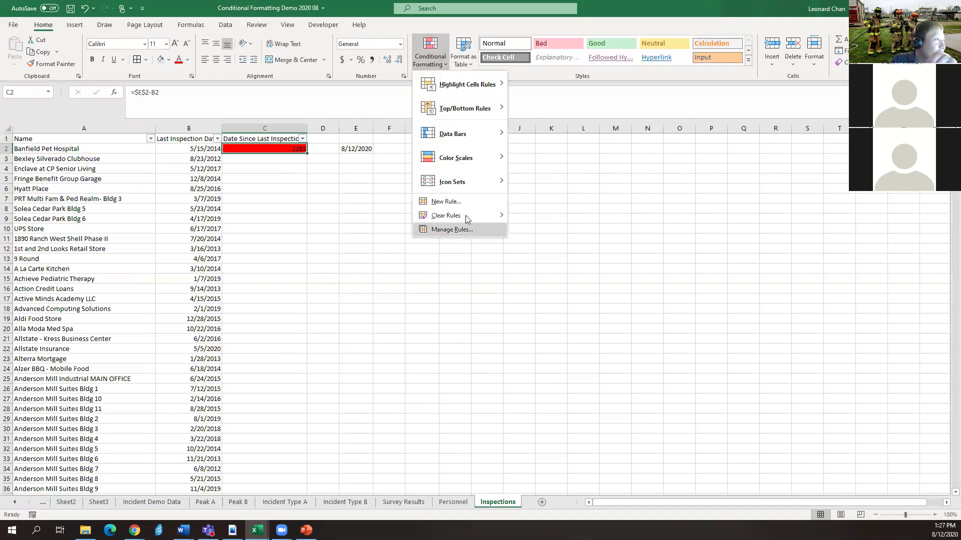
pyautogui.moveTo(465, 215)
pyautogui.click(513, 221)
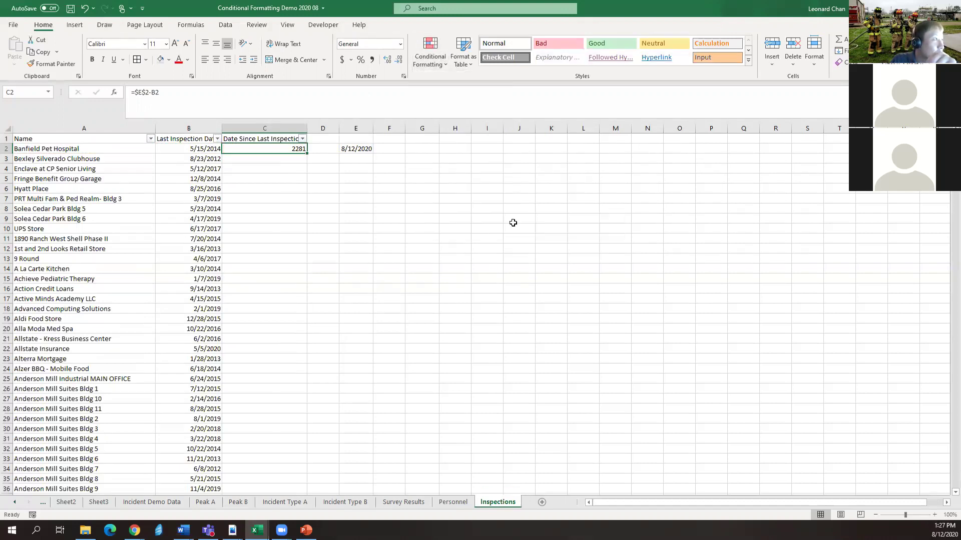
pyautogui.doubleClick(305, 153)
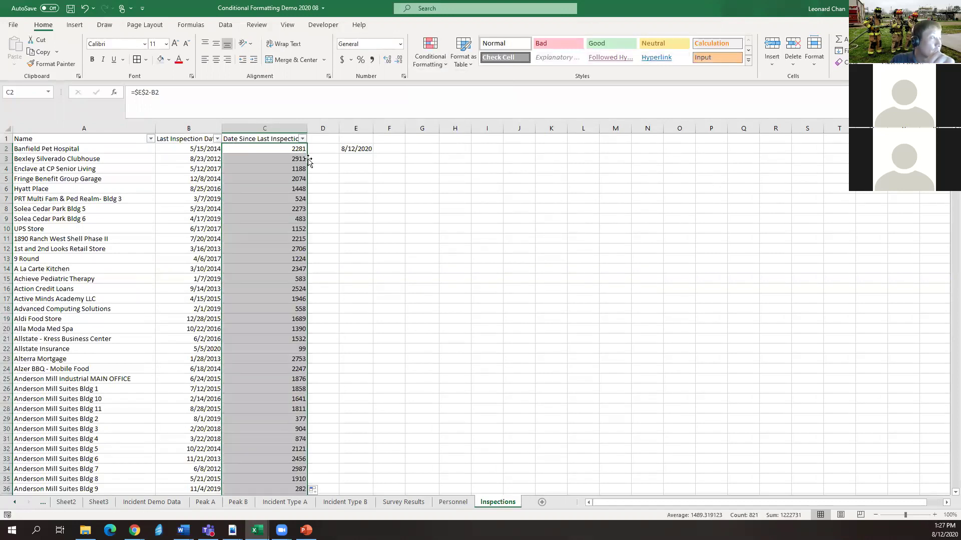
pyautogui.click(304, 150)
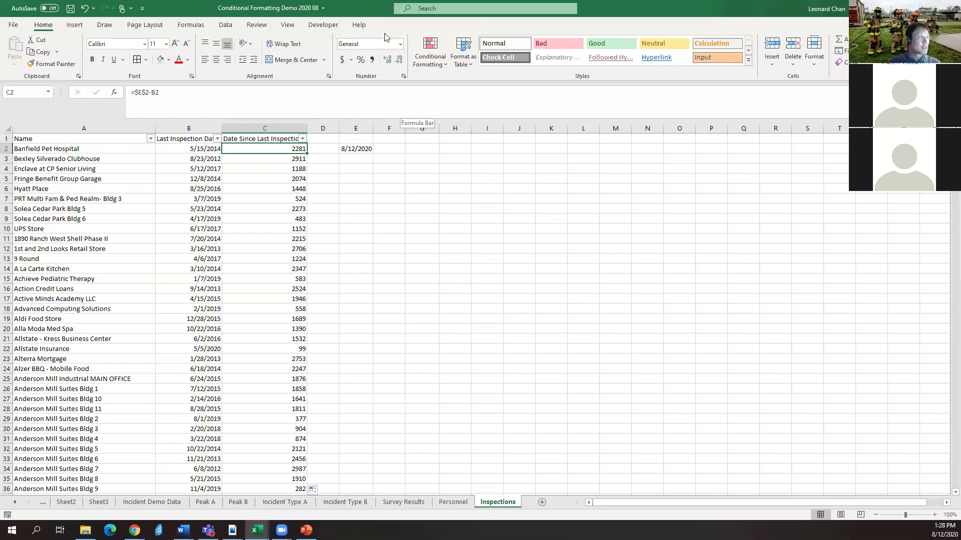
# - Create a conditional formatting rule for column C that formats only cells with a value greater than 365*5
pyautogui.click(229, 128)
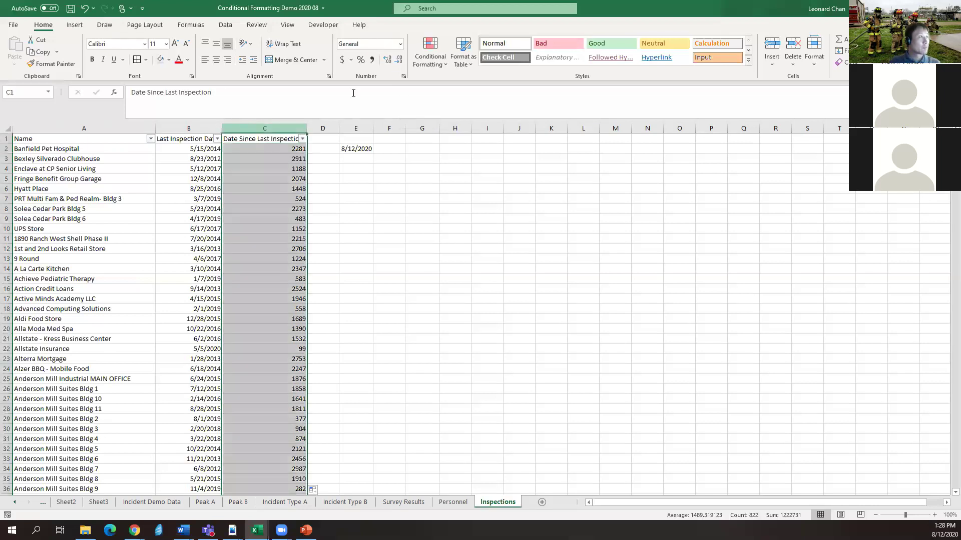
pyautogui.click(428, 67)
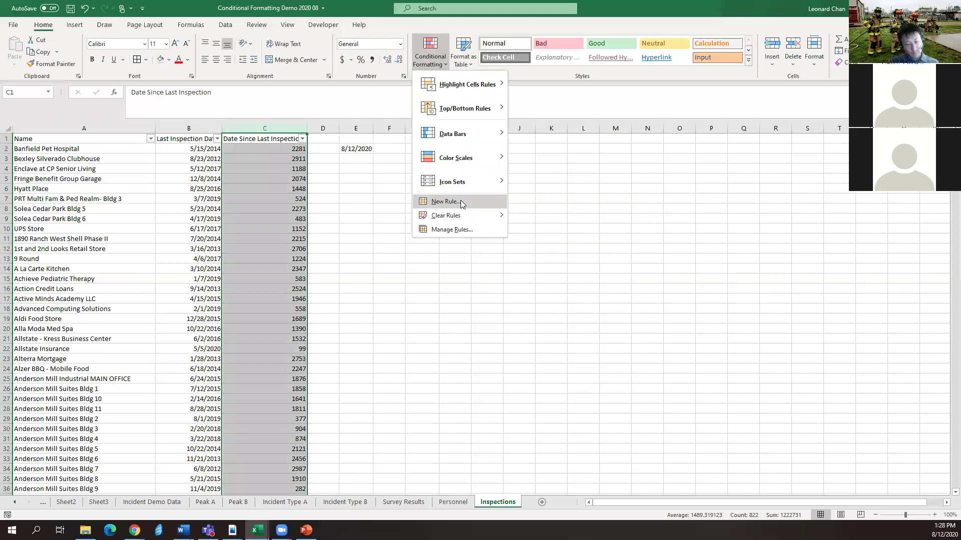
pyautogui.click(461, 201)
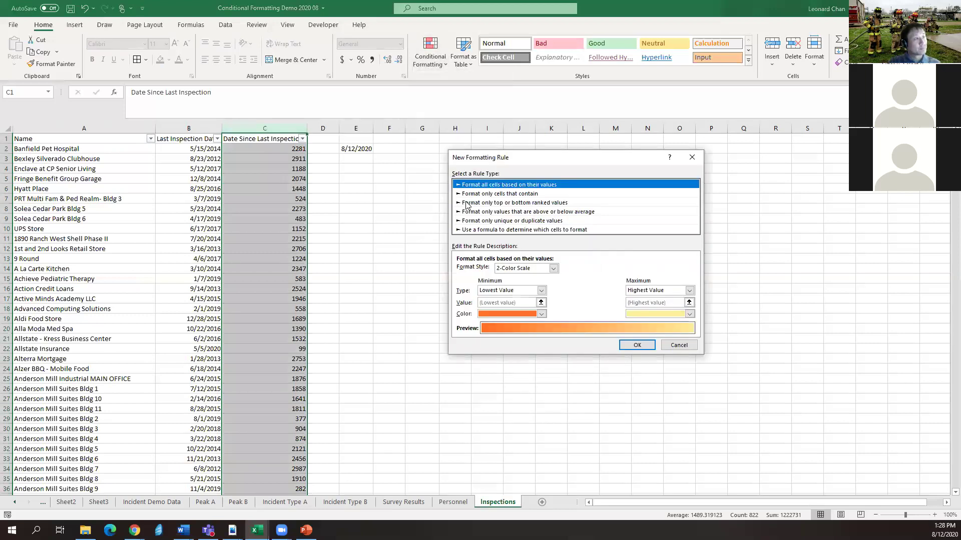
pyautogui.click(500, 194)
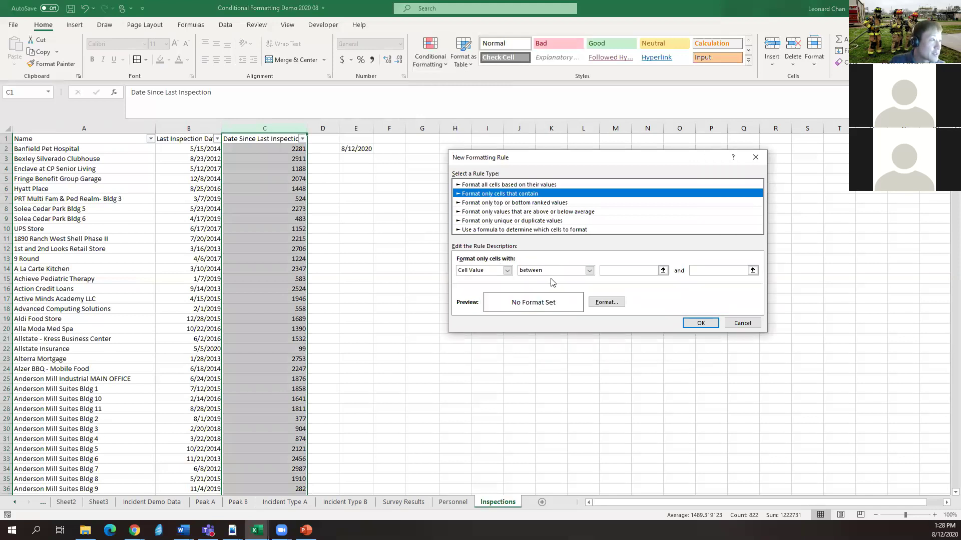
pyautogui.click(589, 270)
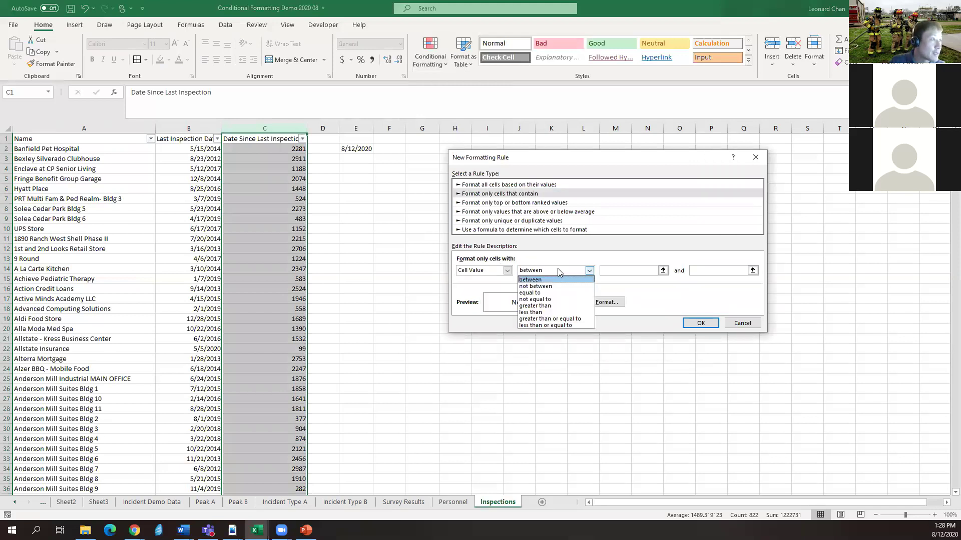
pyautogui.click(557, 305)
pyautogui.click(641, 269)
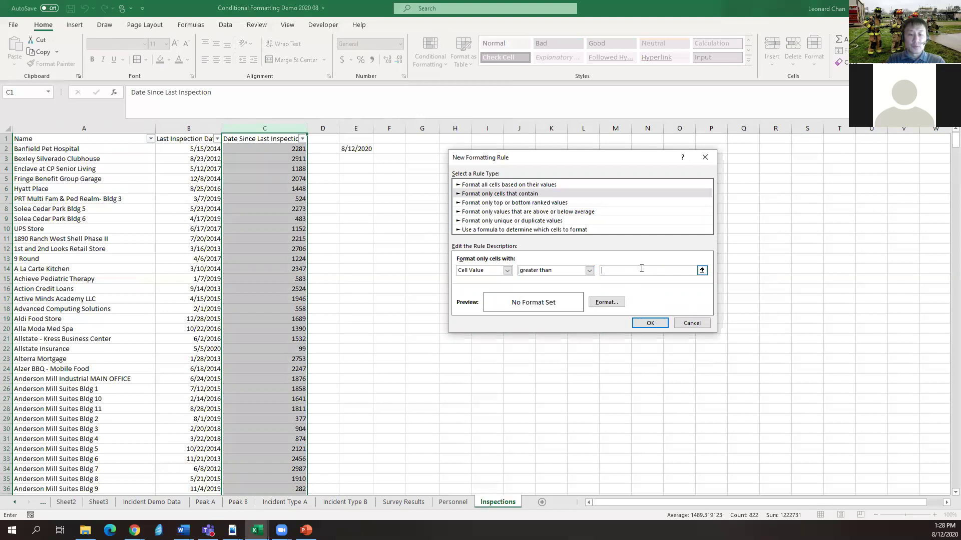
pyautogui.write('365*5')
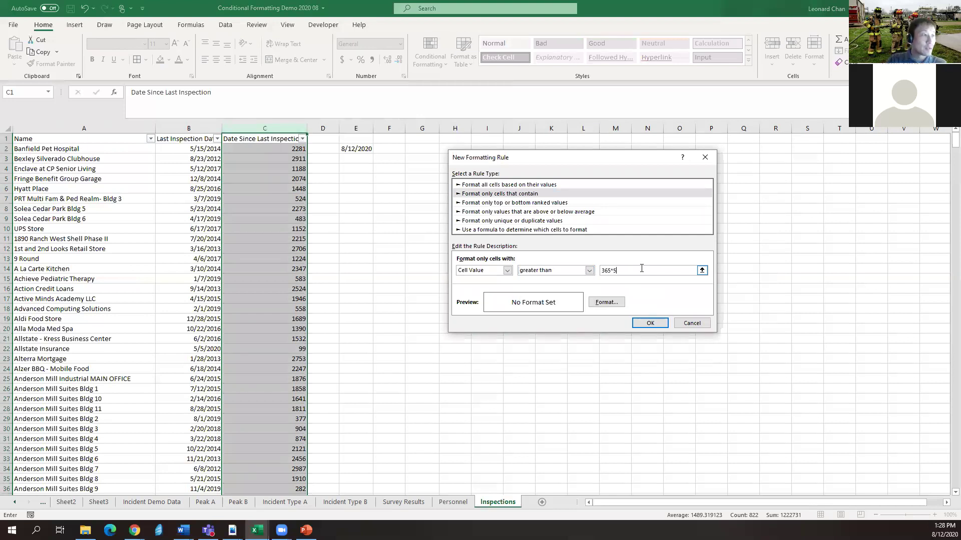
# - Give the greater-than rule a red fill and apply it to column C
pyautogui.click(610, 304)
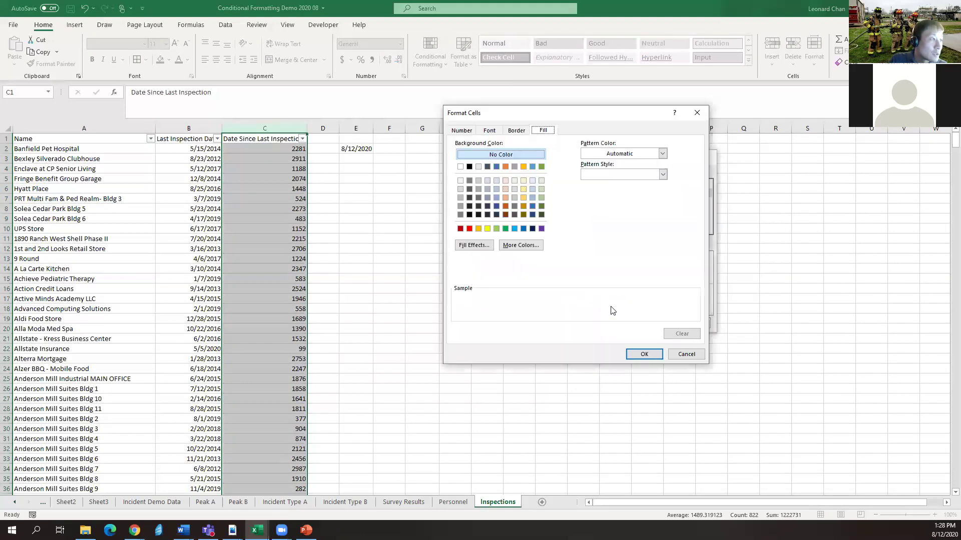
pyautogui.click(470, 229)
pyautogui.click(650, 355)
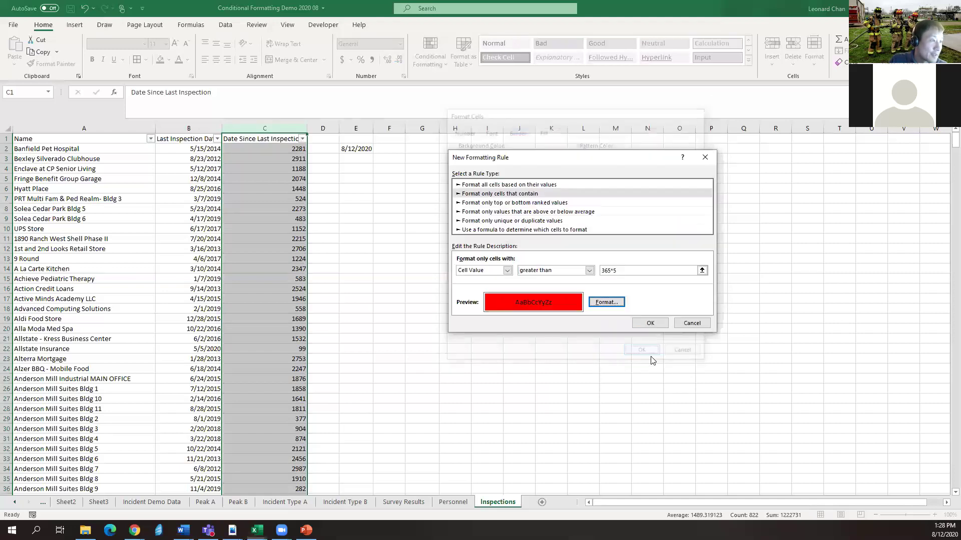
pyautogui.click(649, 323)
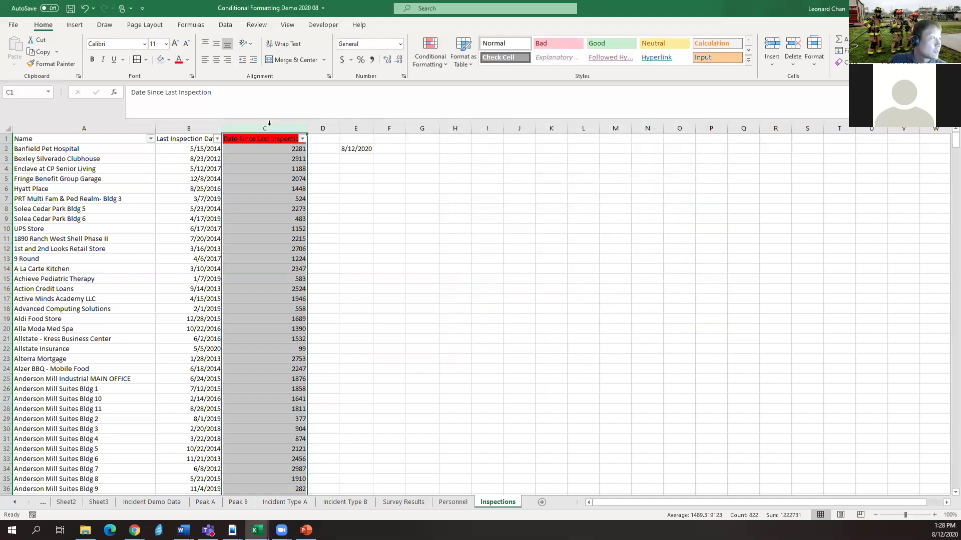
# - Try to edit the red rule on column C so its greater-than threshold is the formula =365*5
pyautogui.click(430, 54)
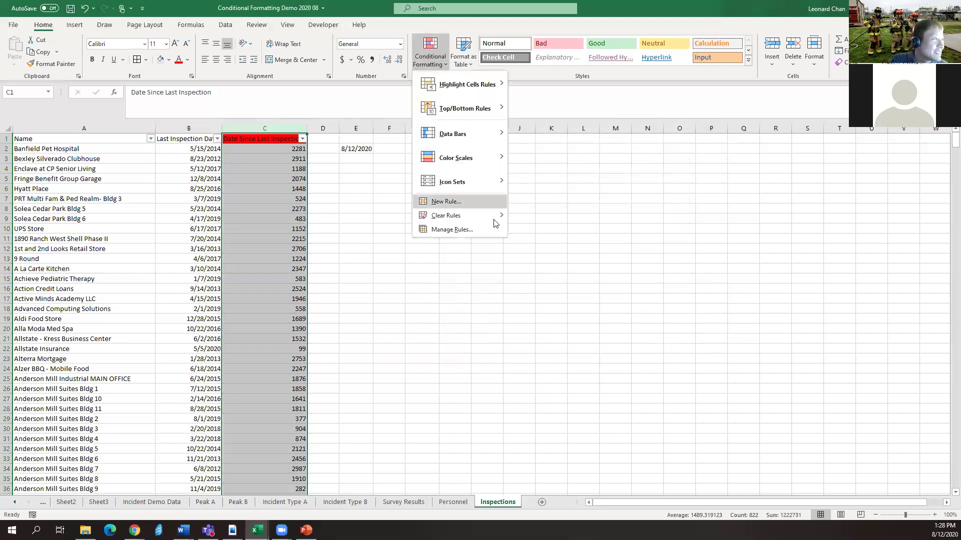
pyautogui.click(469, 229)
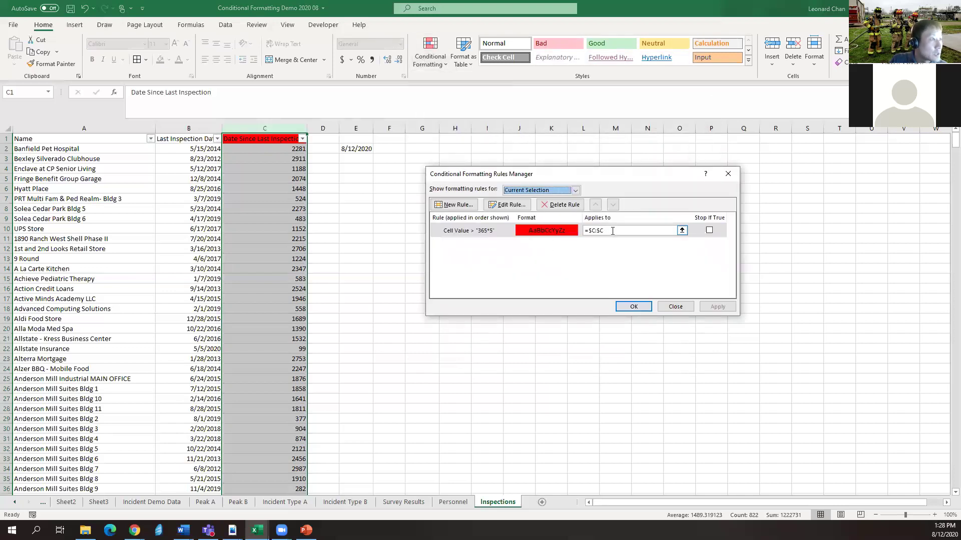
pyautogui.click(612, 231)
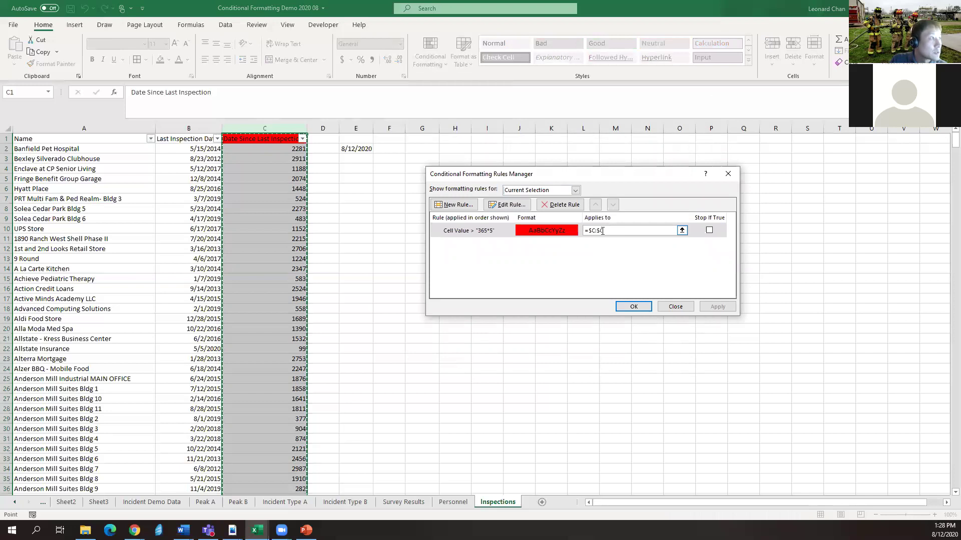
pyautogui.click(501, 206)
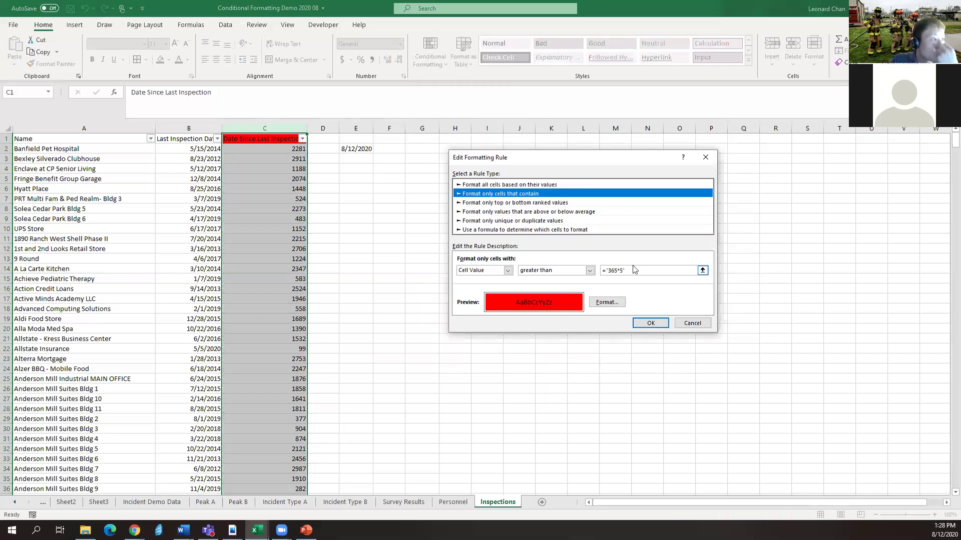
pyautogui.moveTo(626, 270); pyautogui.dragTo(577, 270)
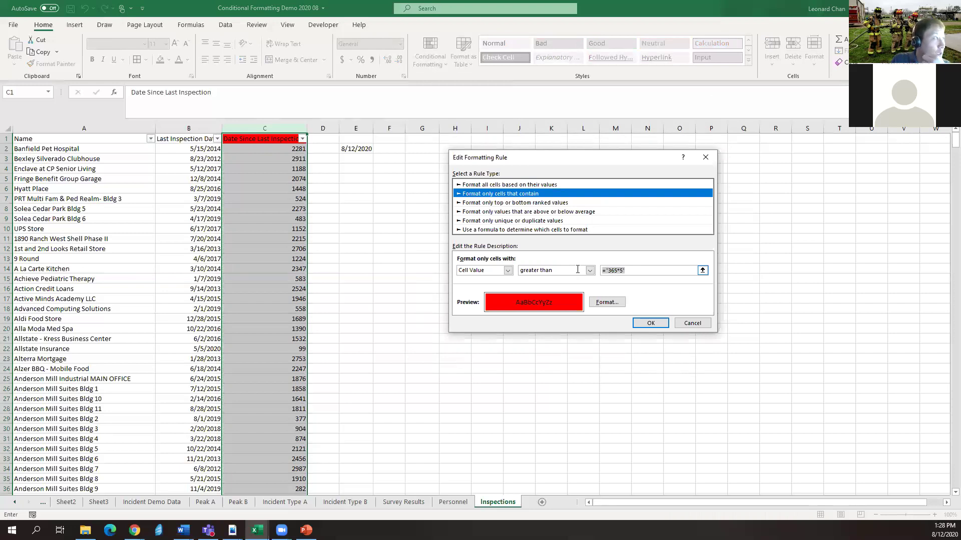
pyautogui.write('=')
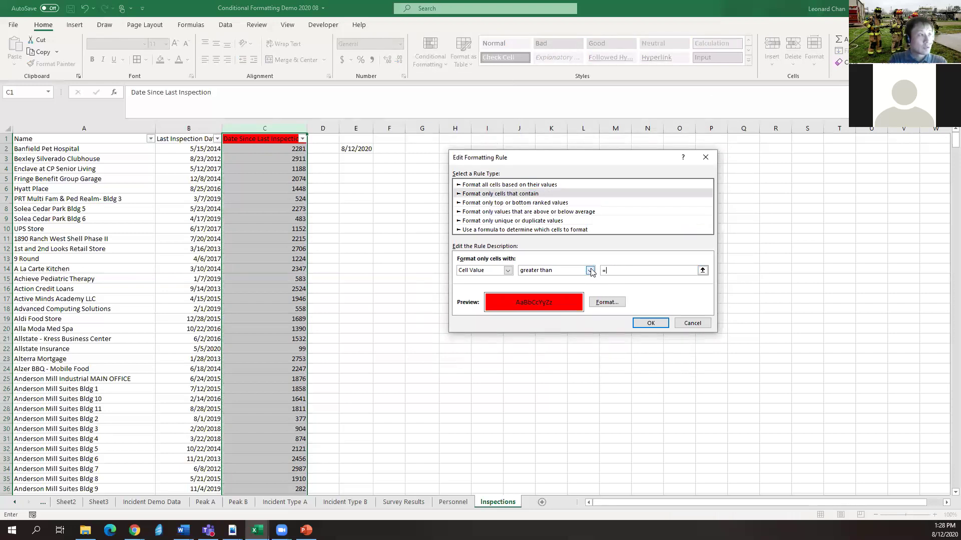
pyautogui.write('365*5')
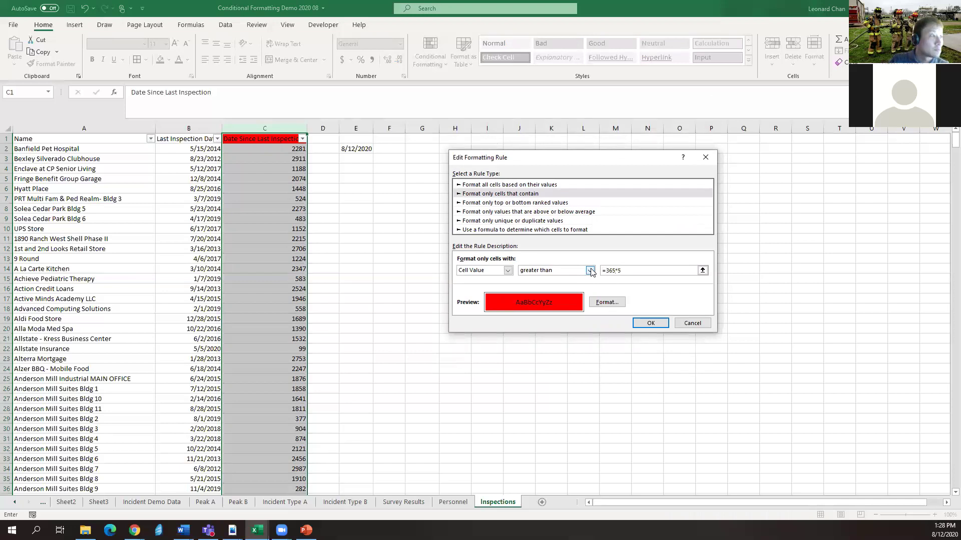
pyautogui.moveTo(606, 270); pyautogui.dragTo(594, 275)
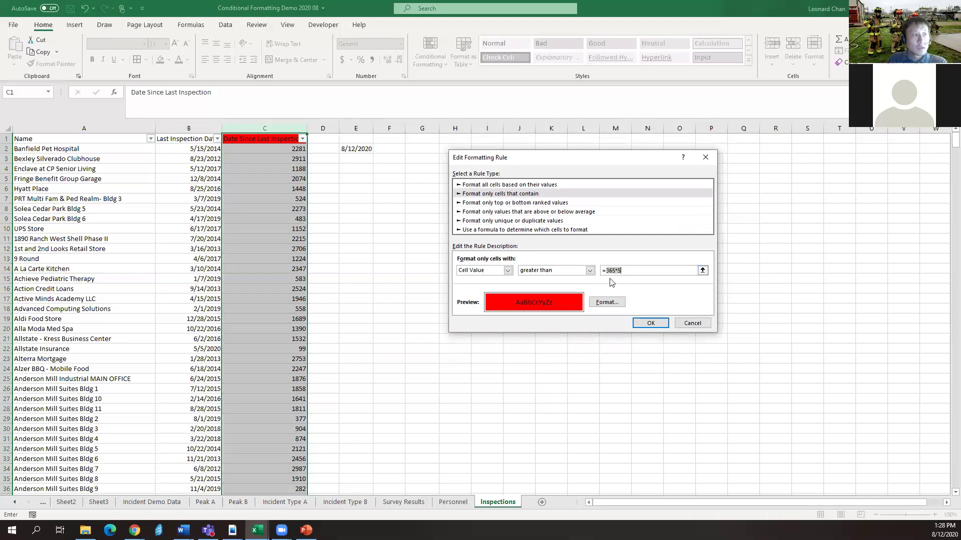
pyautogui.click(611, 271)
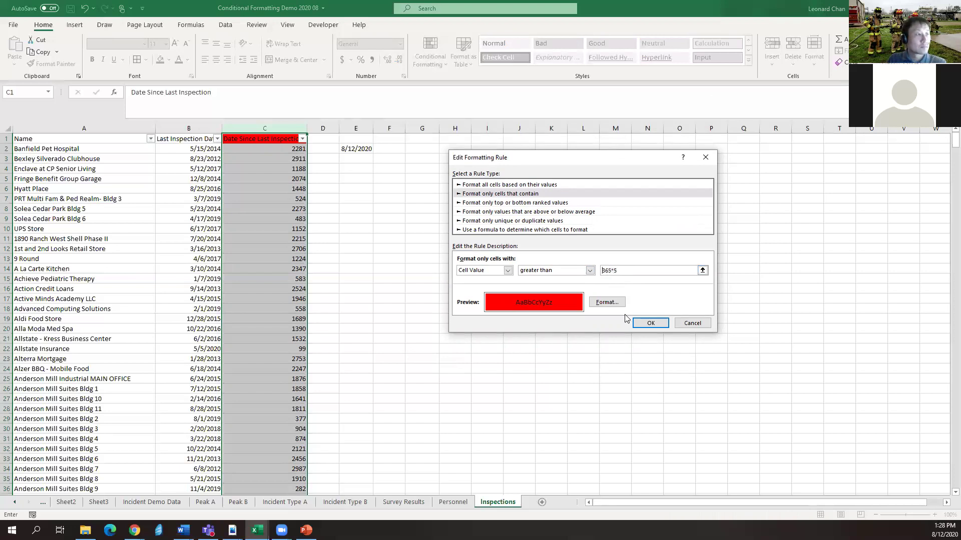
pyautogui.click(649, 323)
pyautogui.click(719, 307)
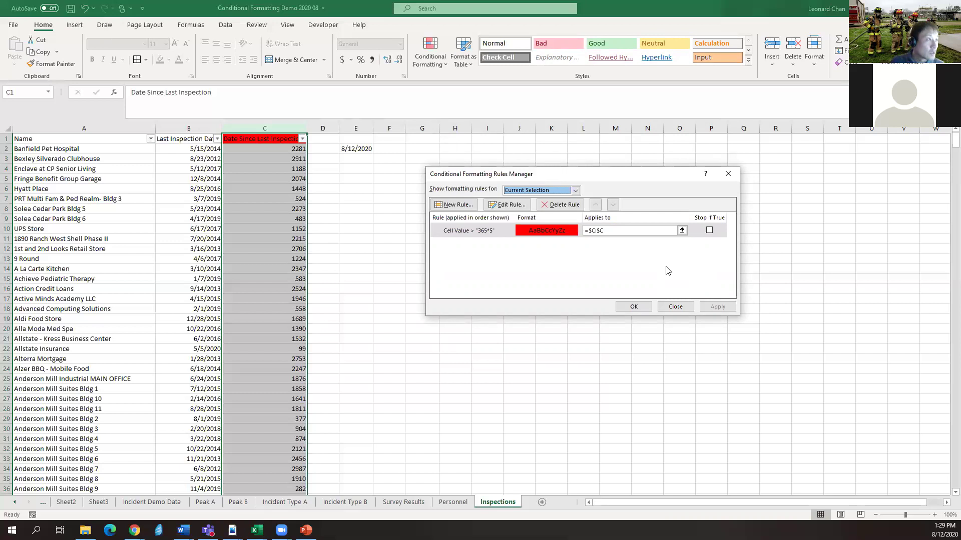
# - Try to remove the quotation marks from the red rule's threshold, and discard the rule edit
pyautogui.click(511, 205)
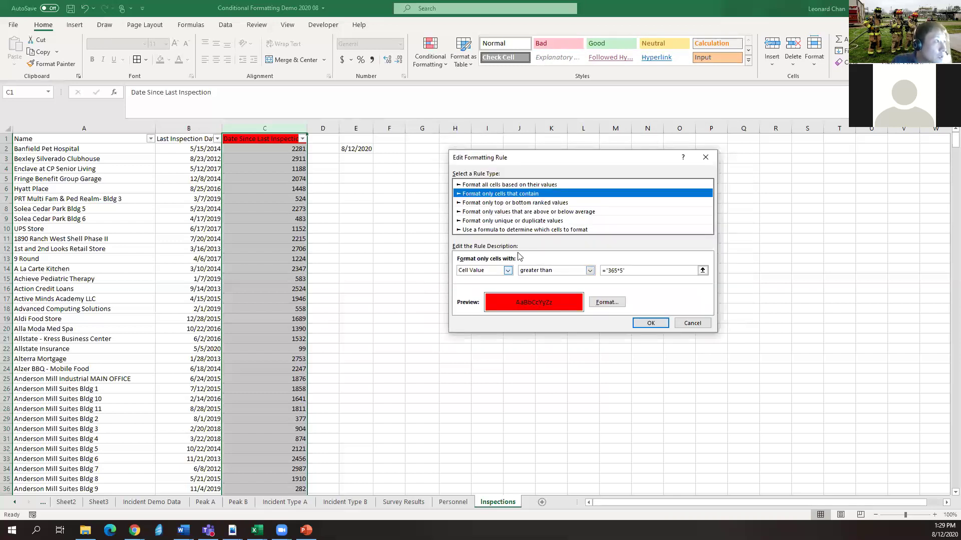
pyautogui.click(508, 273)
pyautogui.click(538, 270)
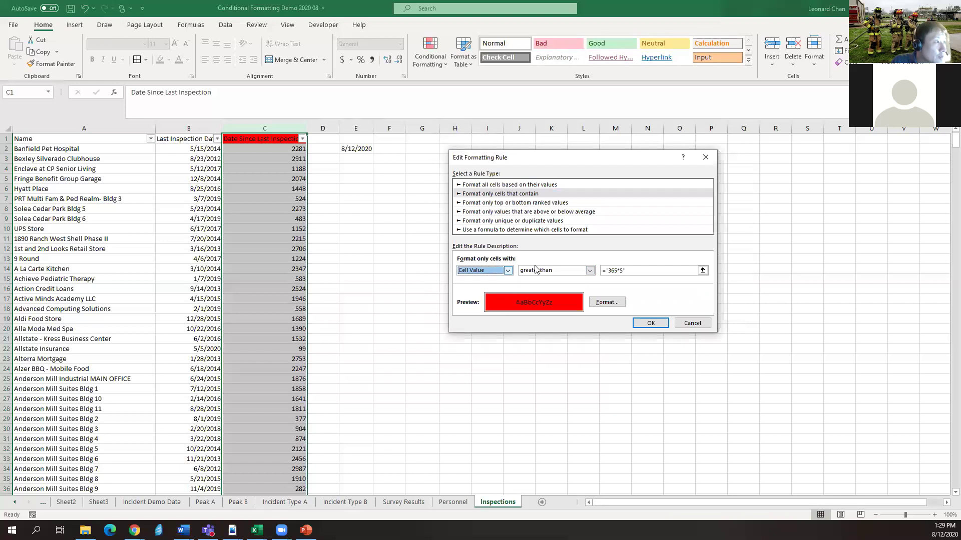
pyautogui.click(547, 270)
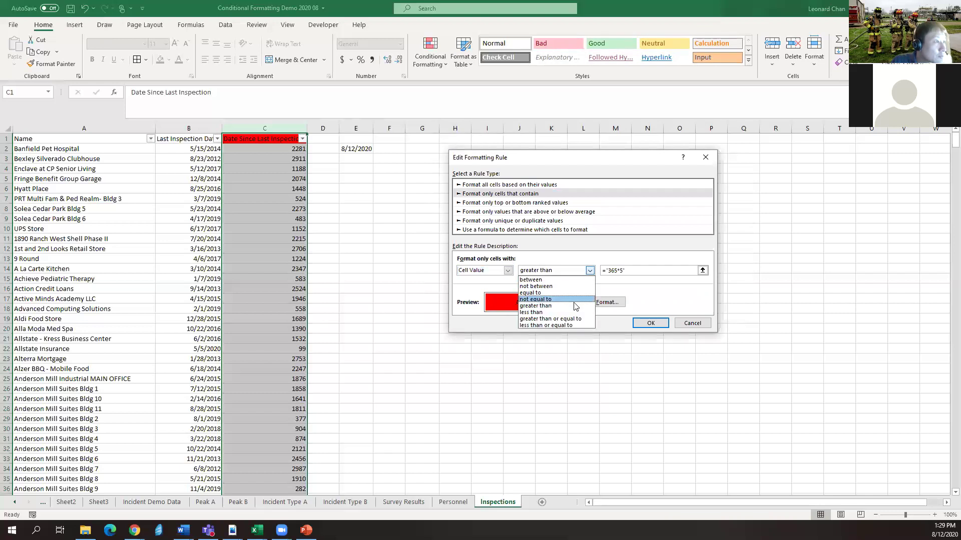
pyautogui.click(643, 273)
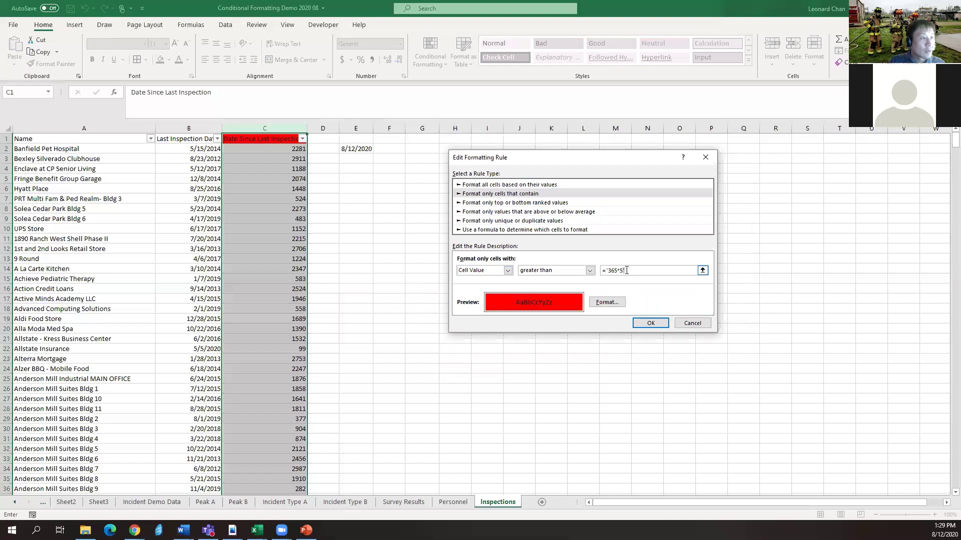
pyautogui.click(609, 270)
pyautogui.press('BackSpace')
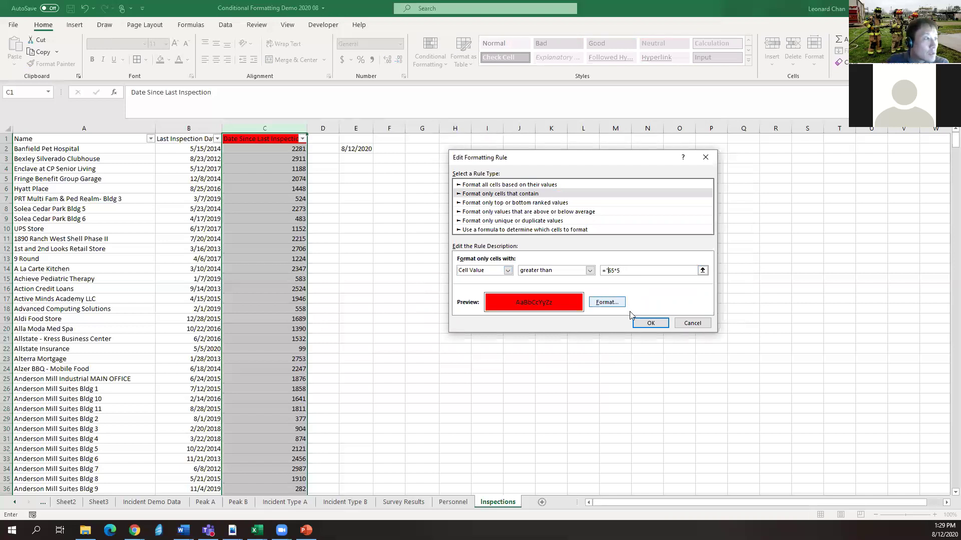
pyautogui.click(638, 324)
pyautogui.click(492, 293)
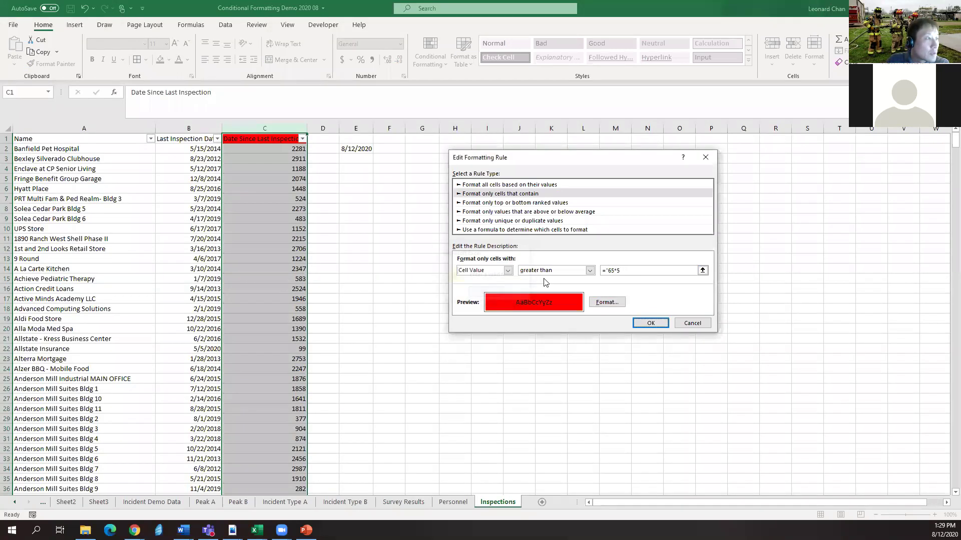
pyautogui.click(688, 323)
pyautogui.click(678, 307)
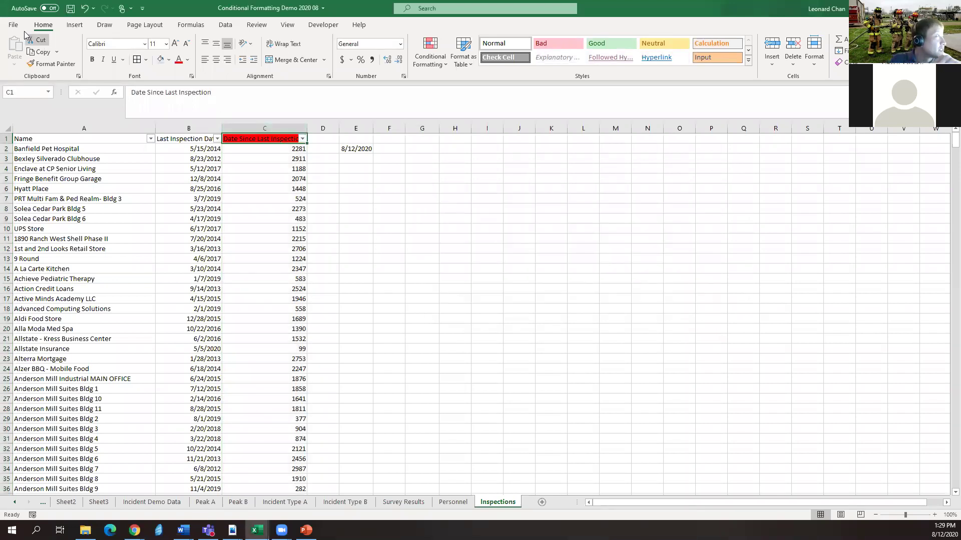
# - Open the Conditional Formatting Demo workbook from the HFD folder
pyautogui.hotkey('alt', 'f')
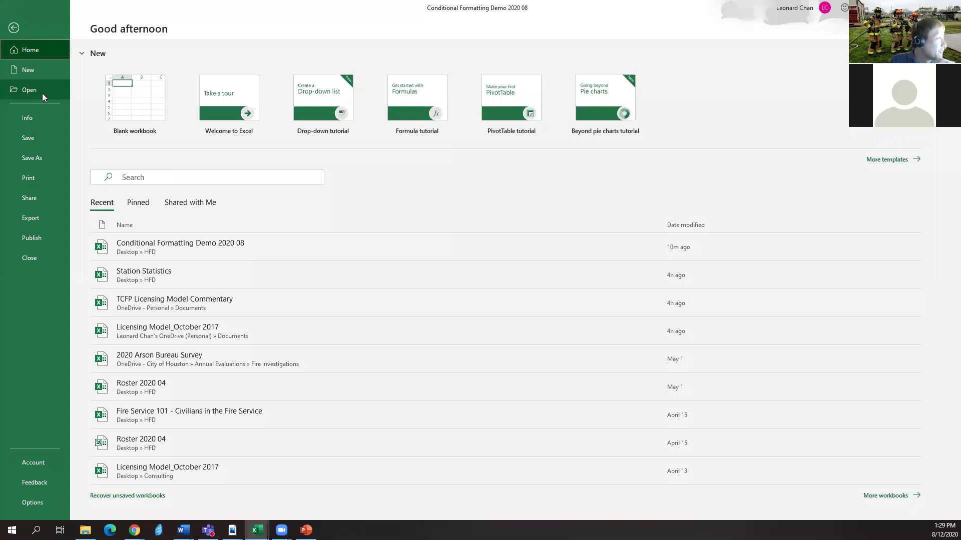
pyautogui.click(42, 94)
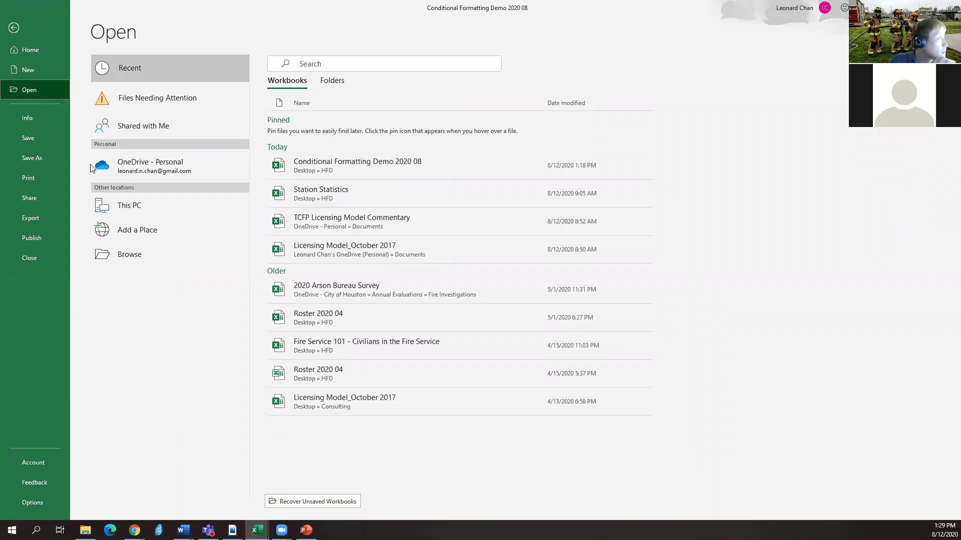
pyautogui.click(133, 264)
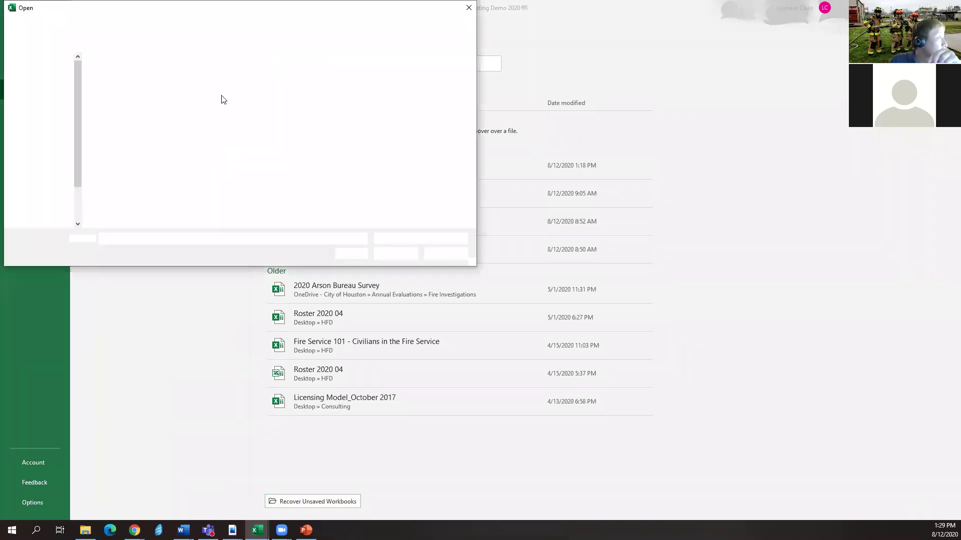
pyautogui.scroll(-3, 182, 188)
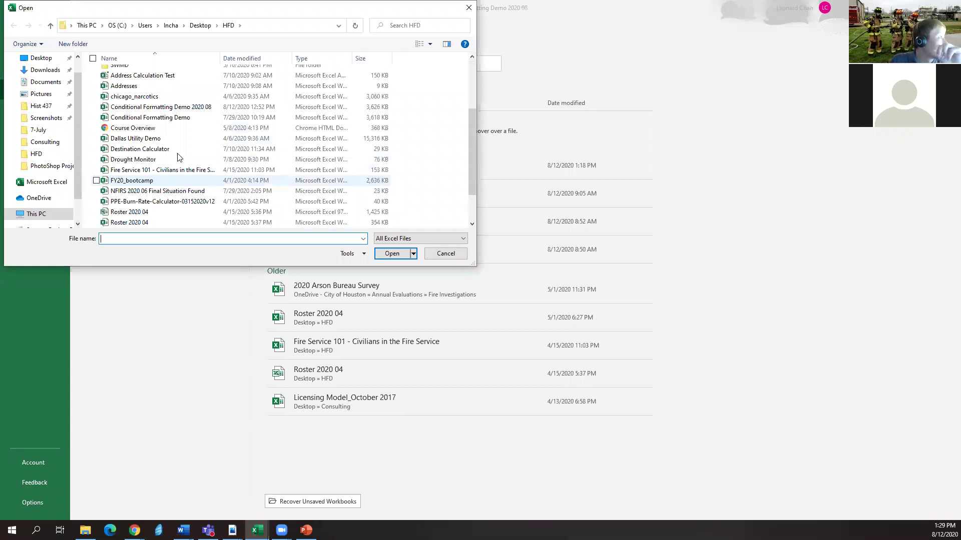
pyautogui.doubleClick(191, 119)
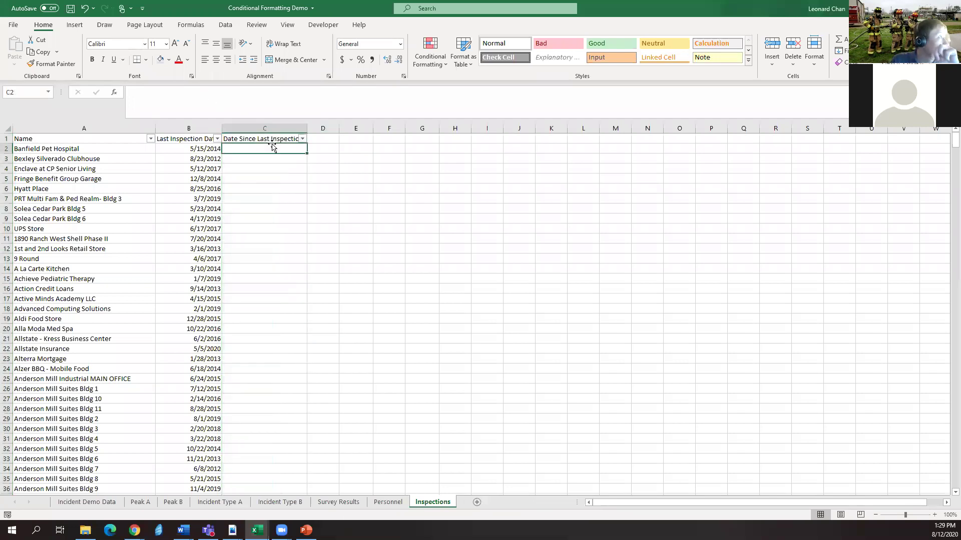
# - Enter the current date in cell E2 of the Inspections sheet with =TODAY()
pyautogui.click(361, 152)
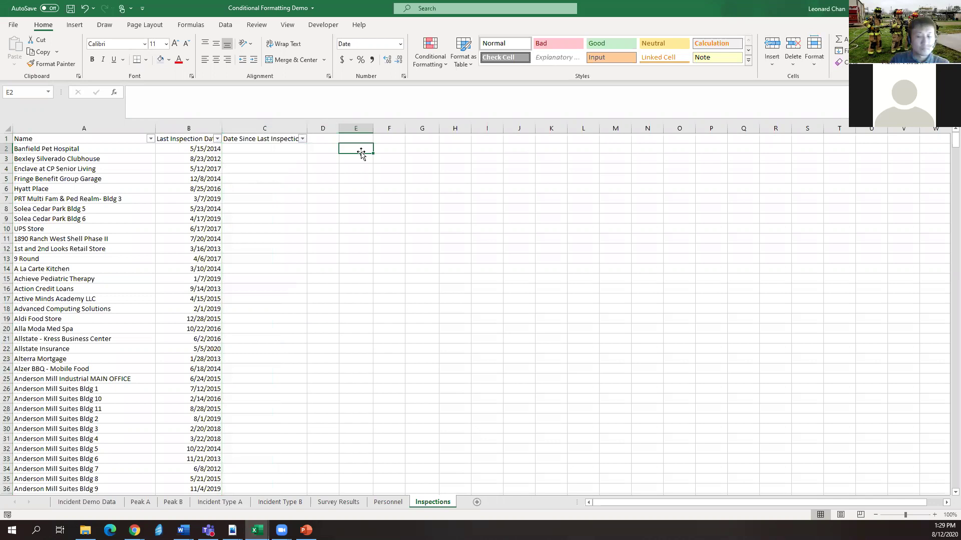
pyautogui.write('=today(0')
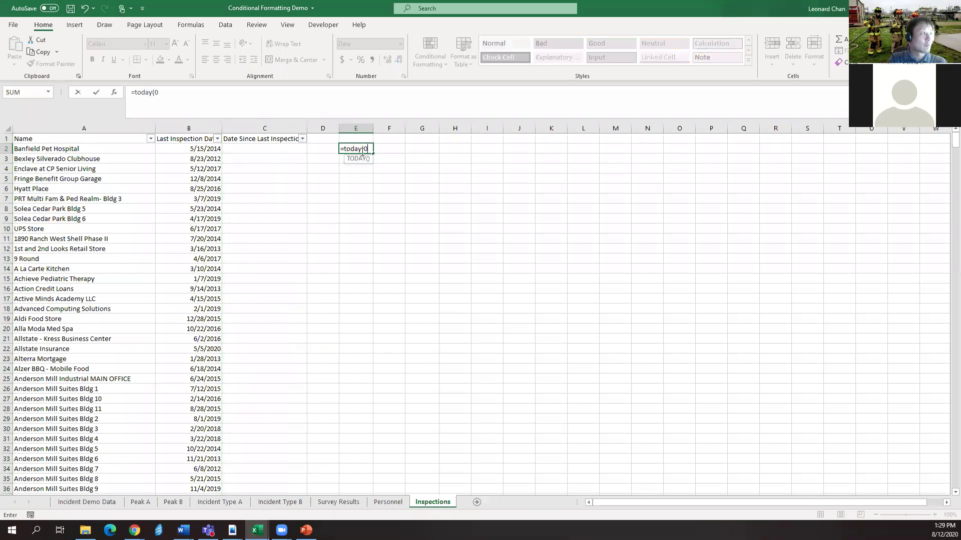
pyautogui.press('BackSpace')
pyautogui.write(')')
pyautogui.press('Return')
# - Enter the formula =E2-B2 in cell C2 to calculate the days since the last inspection
pyautogui.press('Left')
pyautogui.press('Left')
pyautogui.press('Up')
pyautogui.write('=')
pyautogui.click(361, 152)
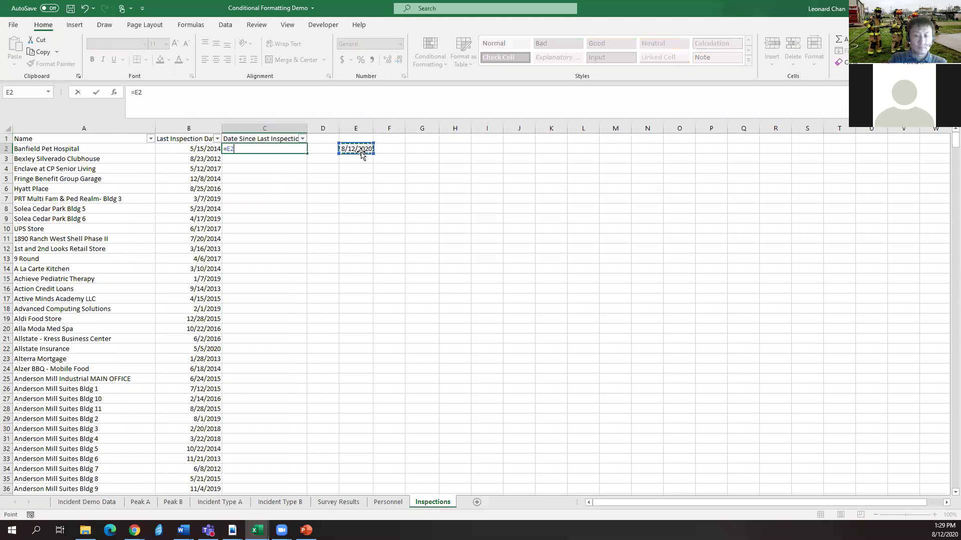
pyautogui.write('-')
pyautogui.press('Left')
pyautogui.press('Left')
pyautogui.press('Right')
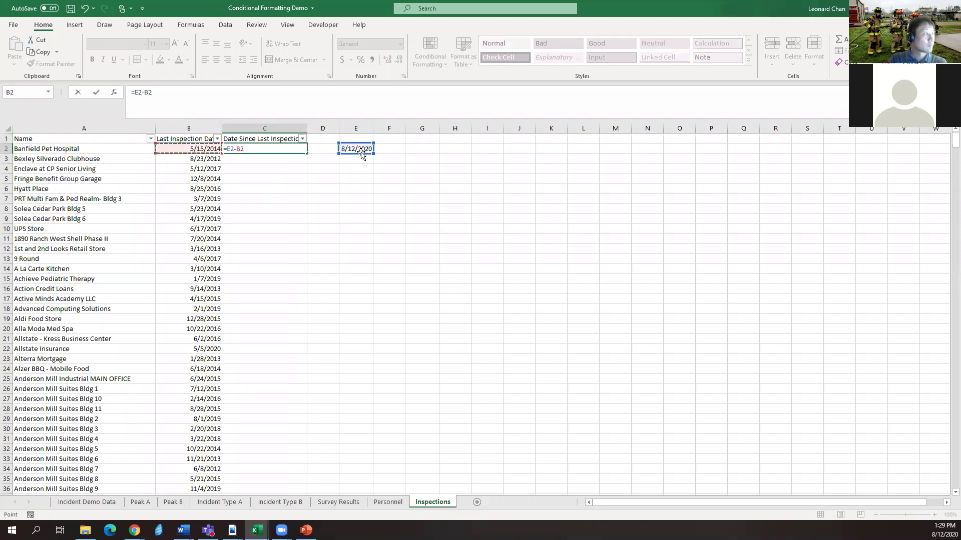
pyautogui.press('Return')
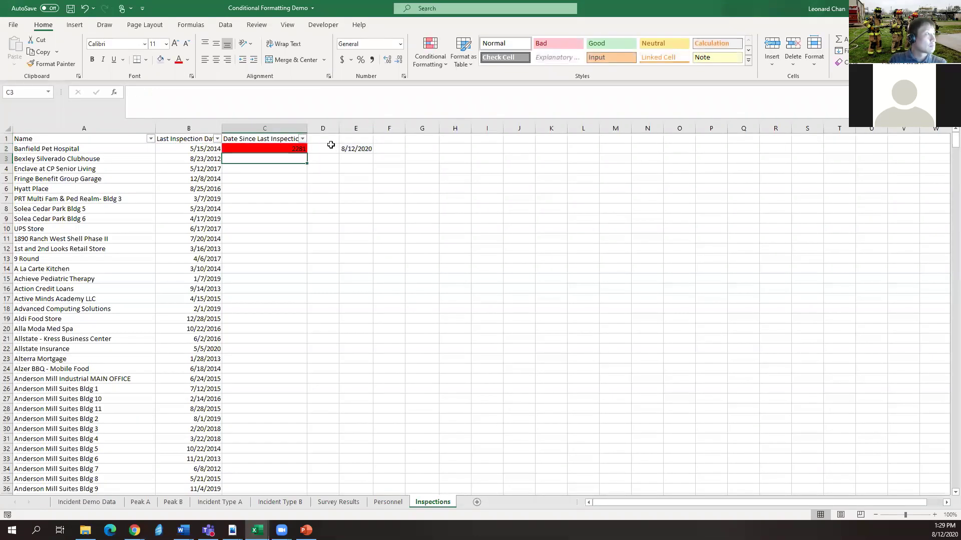
# - Make the current-date reference in C2 absolute so the formula reads =$E$2-B2
pyautogui.click(296, 149)
pyautogui.click(138, 92)
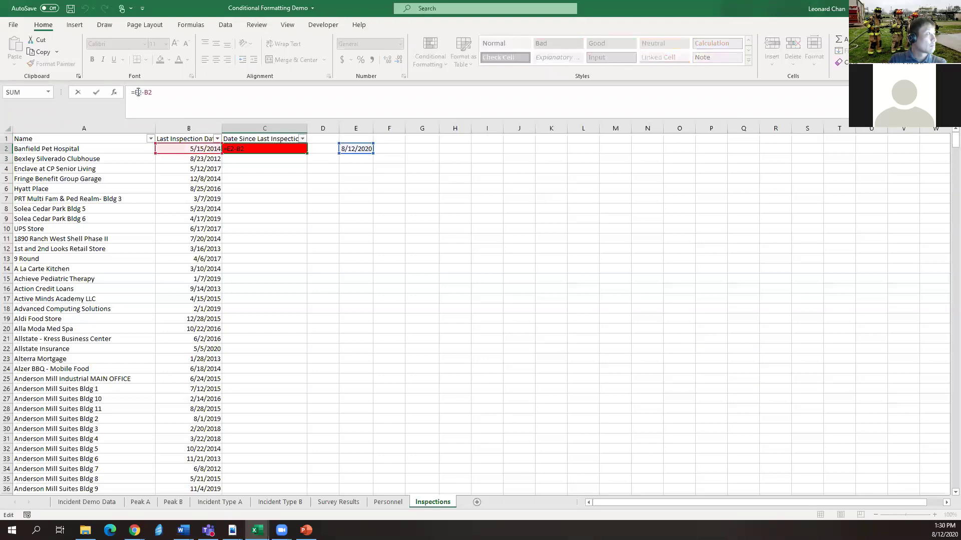
pyautogui.press('F4')
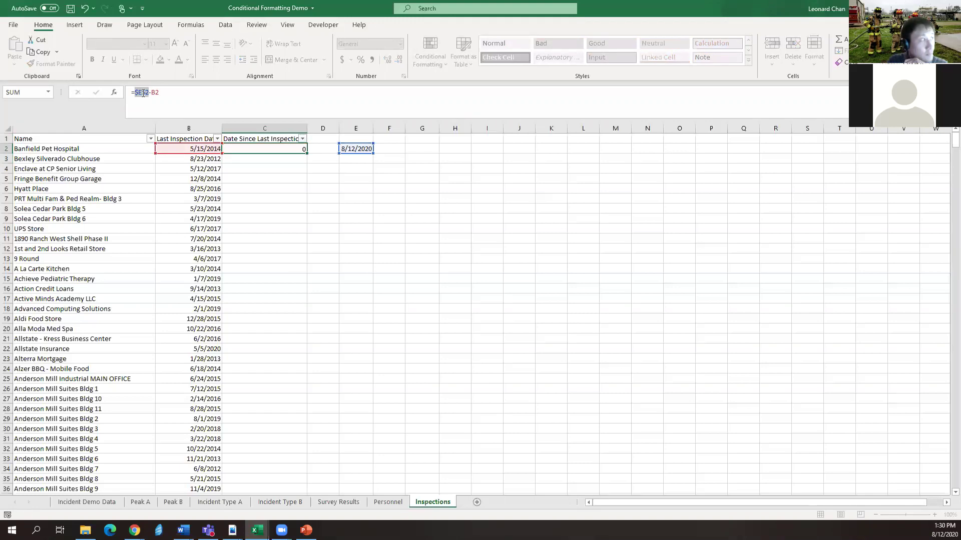
pyautogui.press('Return')
# - Fill the C2 formula down the Date Since Last Inspection column to the last record
pyautogui.click(310, 147)
pyautogui.click(303, 148)
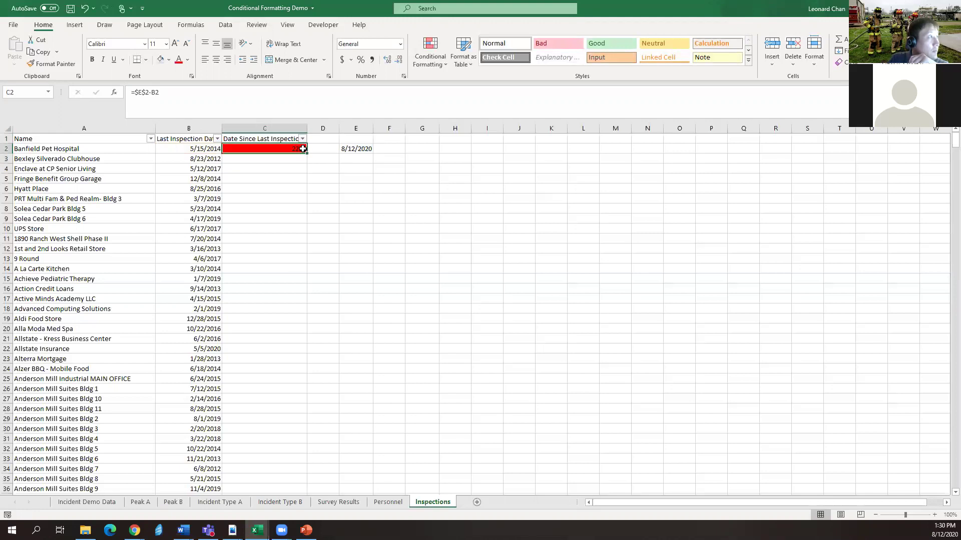
pyautogui.doubleClick(306, 153)
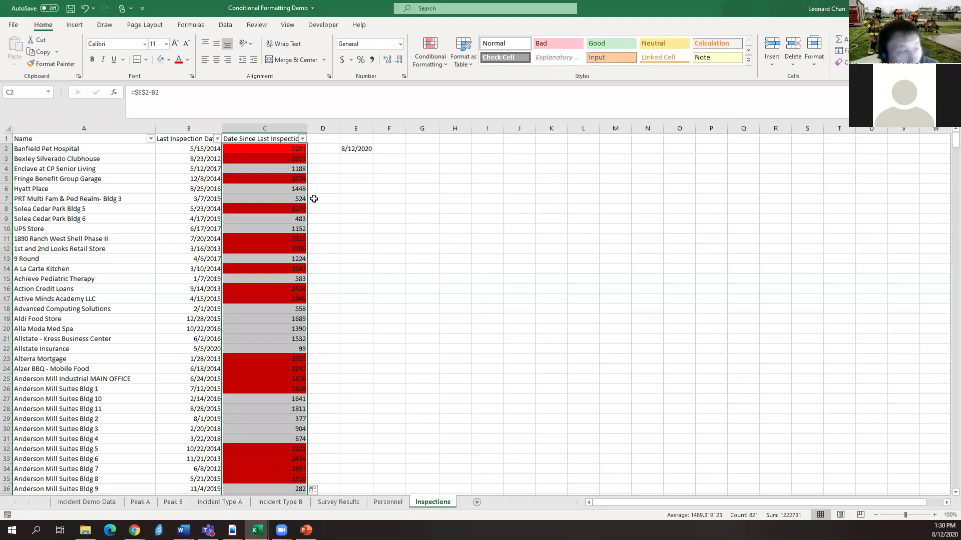
pyautogui.click(383, 229)
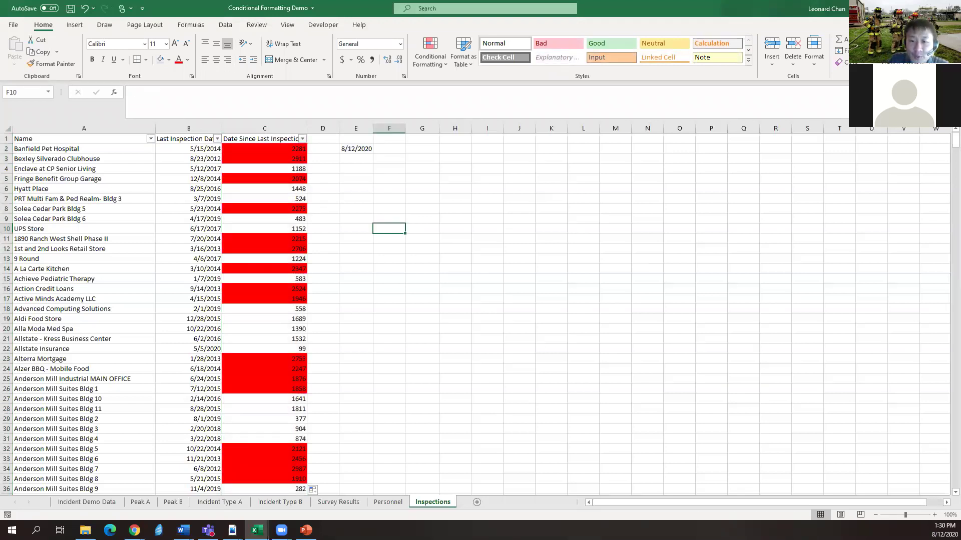
# - Review the conditional formatting rules for This Worksheet in the rules manager and close it
pyautogui.click(428, 66)
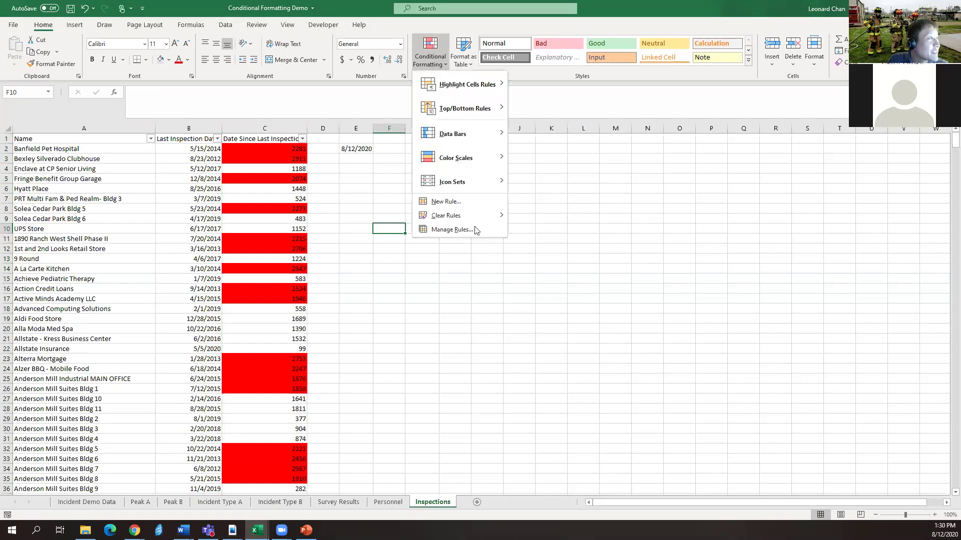
pyautogui.click(473, 230)
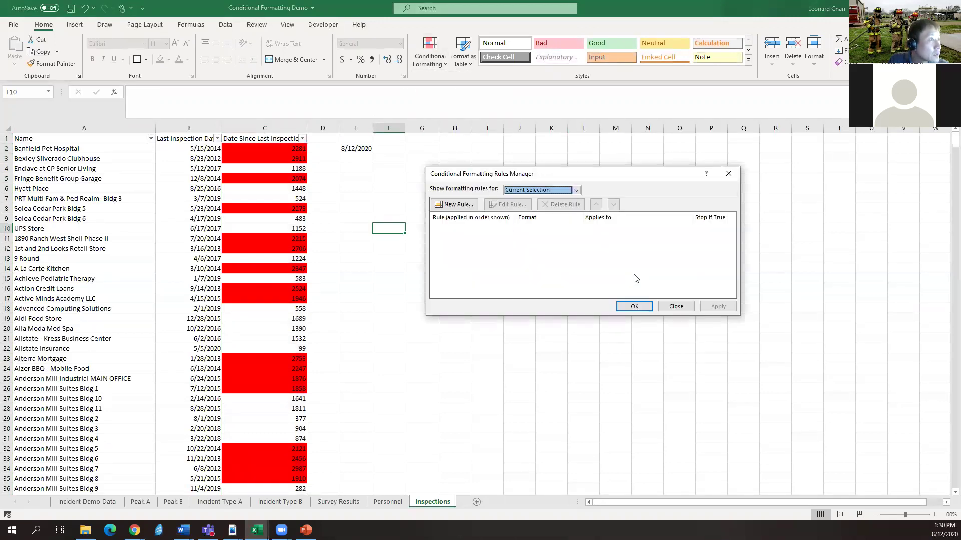
pyautogui.click(682, 306)
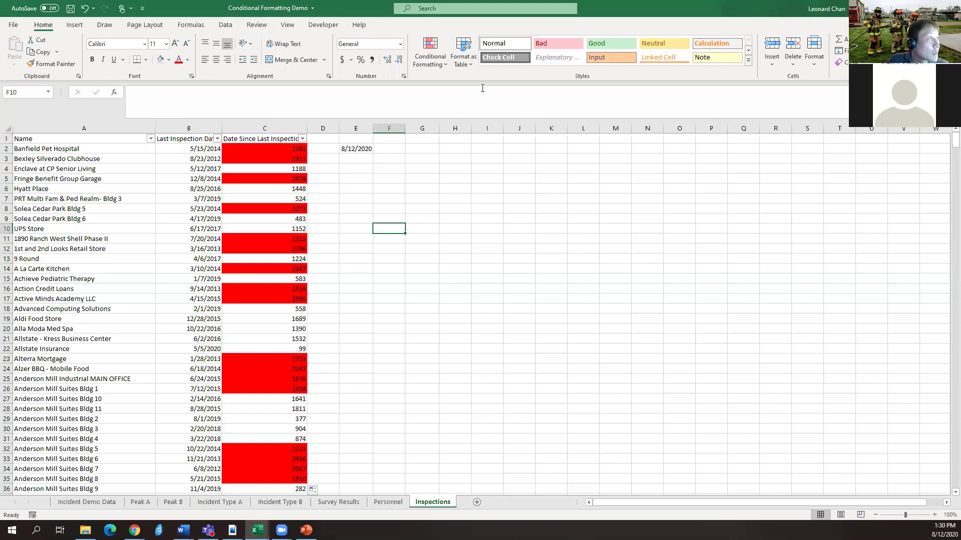
pyautogui.click(431, 59)
pyautogui.click(469, 230)
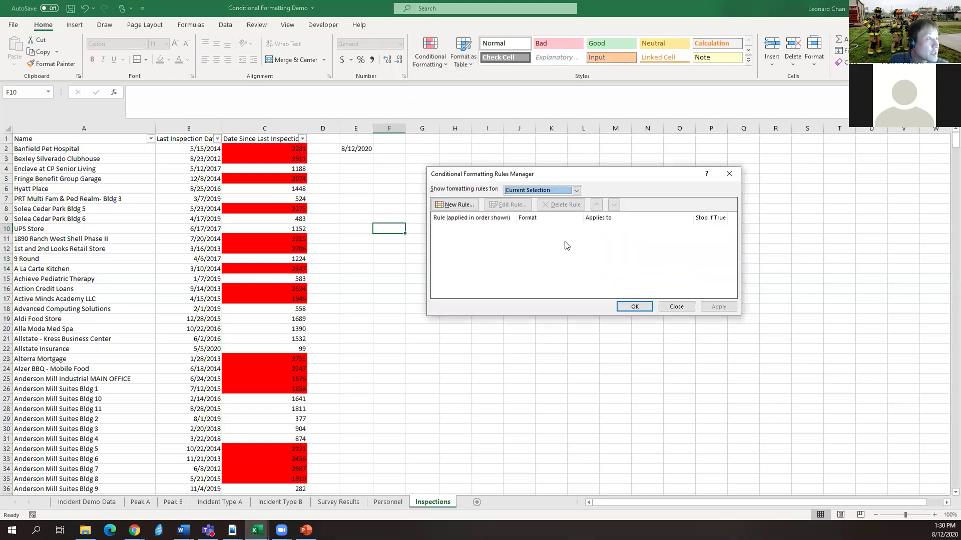
pyautogui.click(545, 190)
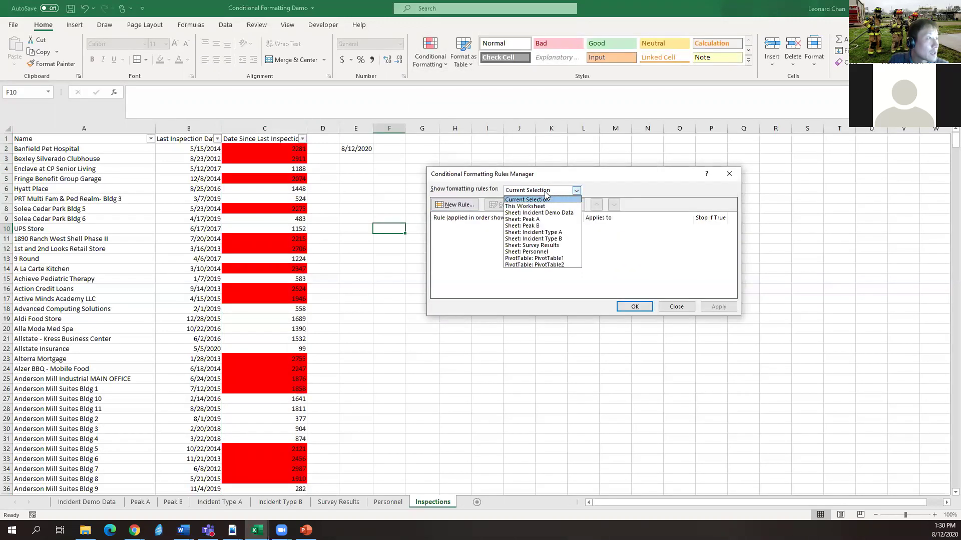
pyautogui.click(643, 248)
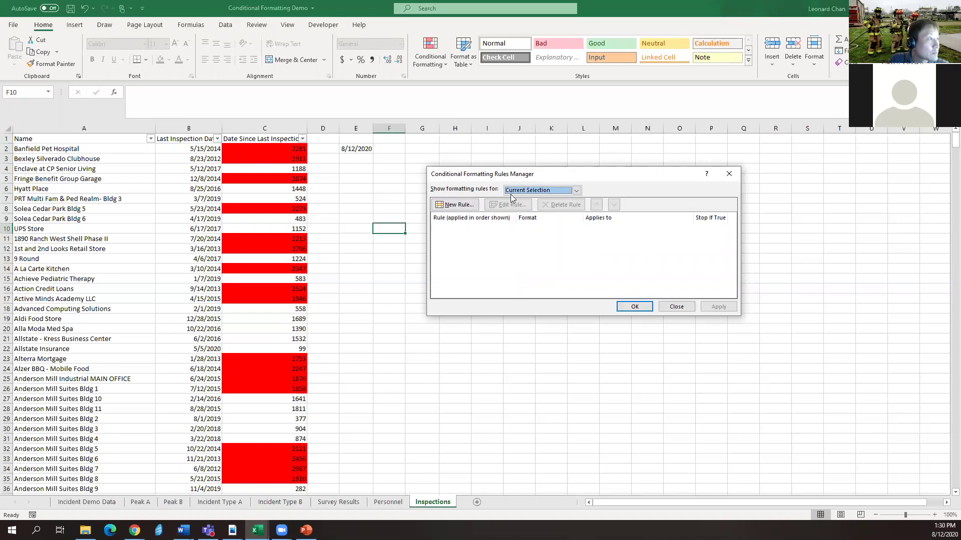
pyautogui.click(558, 193)
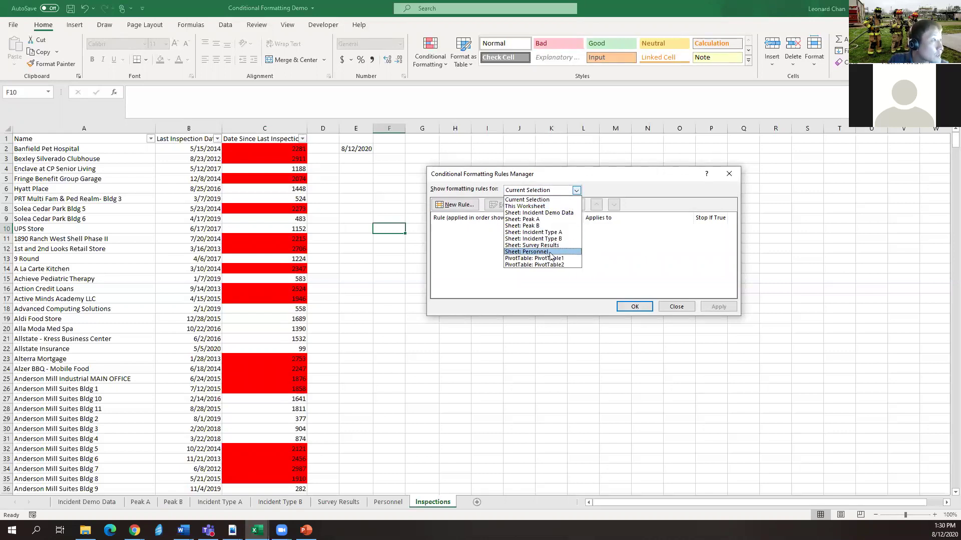
pyautogui.click(553, 206)
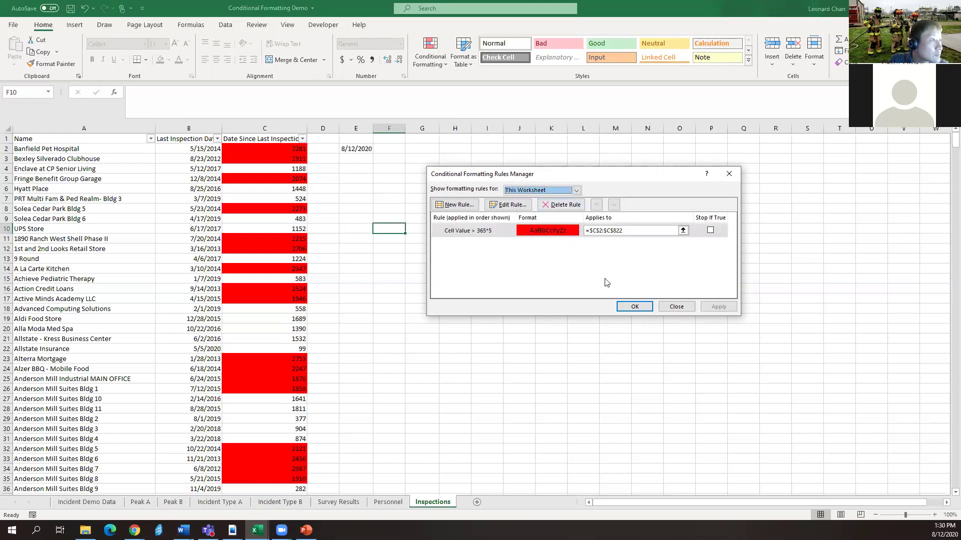
pyautogui.click(633, 307)
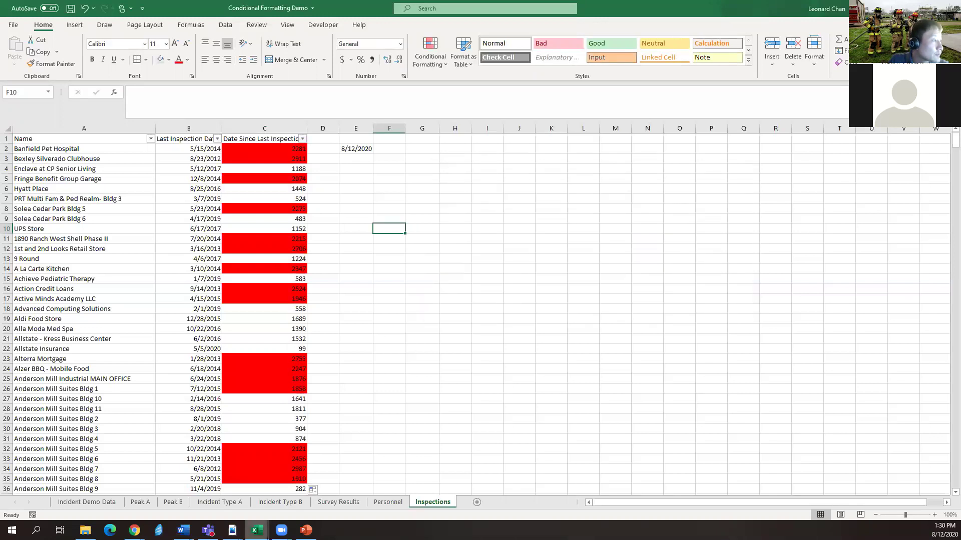
# - Switch to the Conditional Formatting Demo 2020 08 workbook and open the rules manager for cell C2 on the Inspections sheet
pyautogui.click(256, 530)
pyautogui.click(281, 510)
pyautogui.moveTo(303, 250); pyautogui.dragTo(298, 228)
pyautogui.click(278, 142)
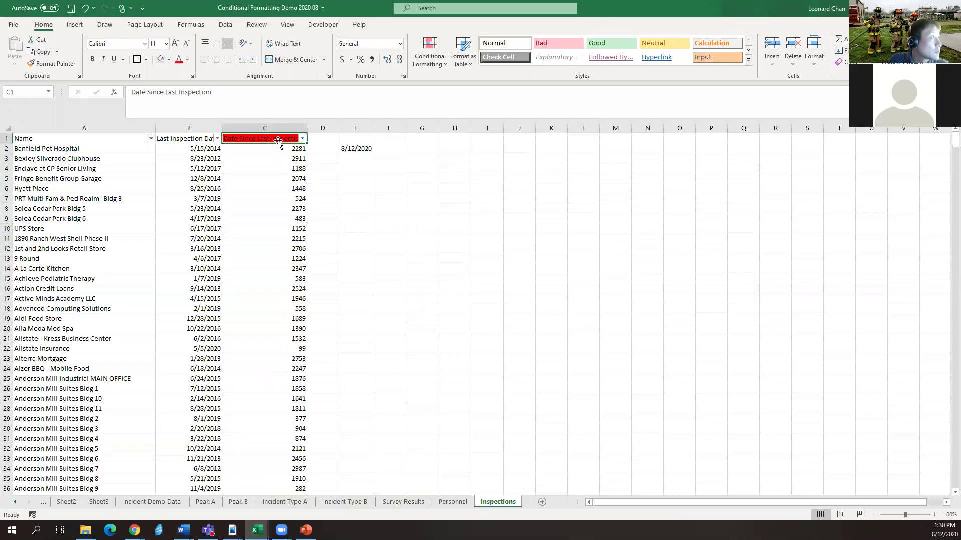
pyautogui.click(289, 150)
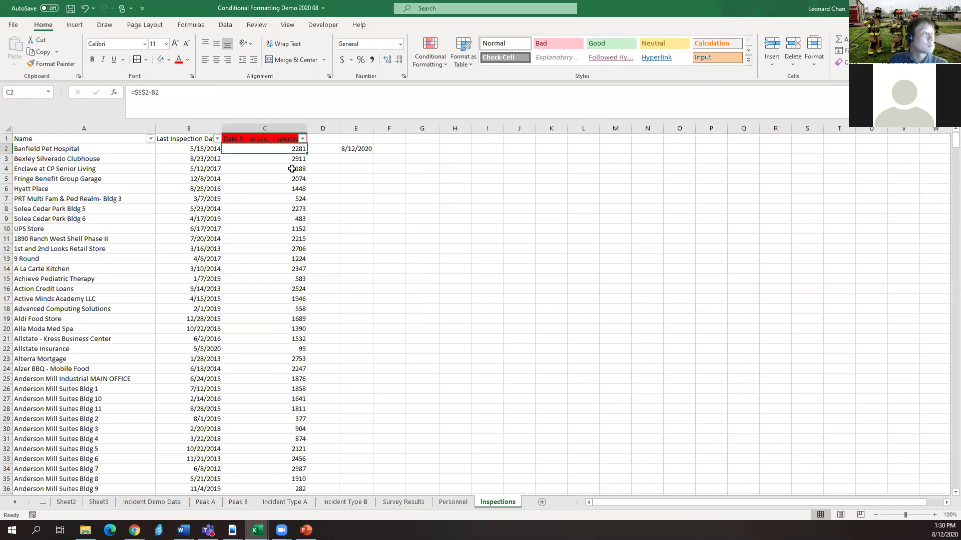
pyautogui.click(436, 71)
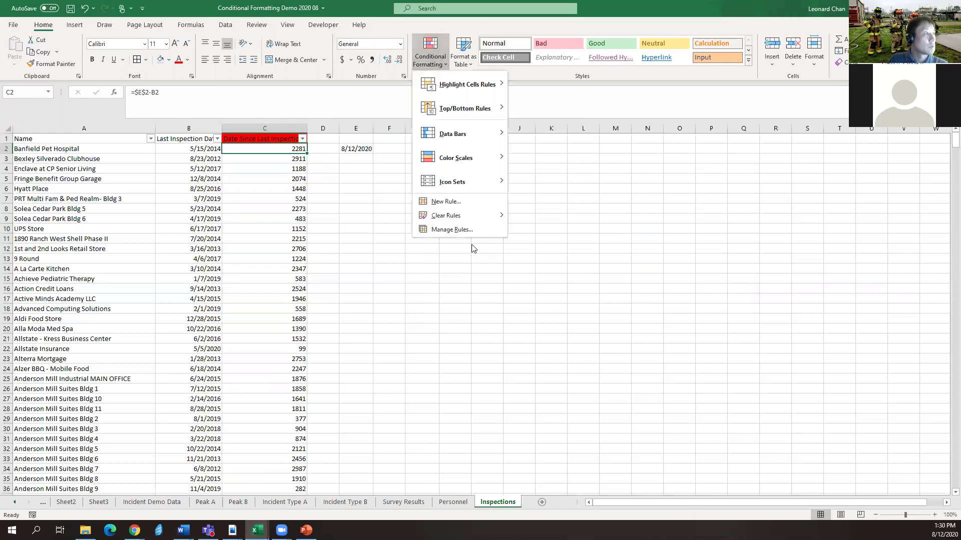
pyautogui.click(463, 233)
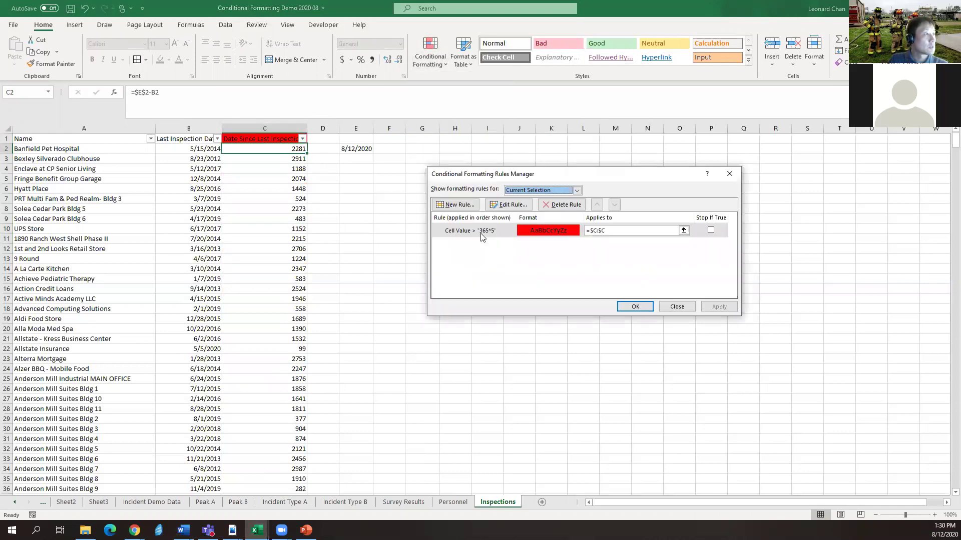
# - Set the red rule's applied range to =$C$2:$C$822 and apply the change
pyautogui.click(599, 232)
pyautogui.write('2')
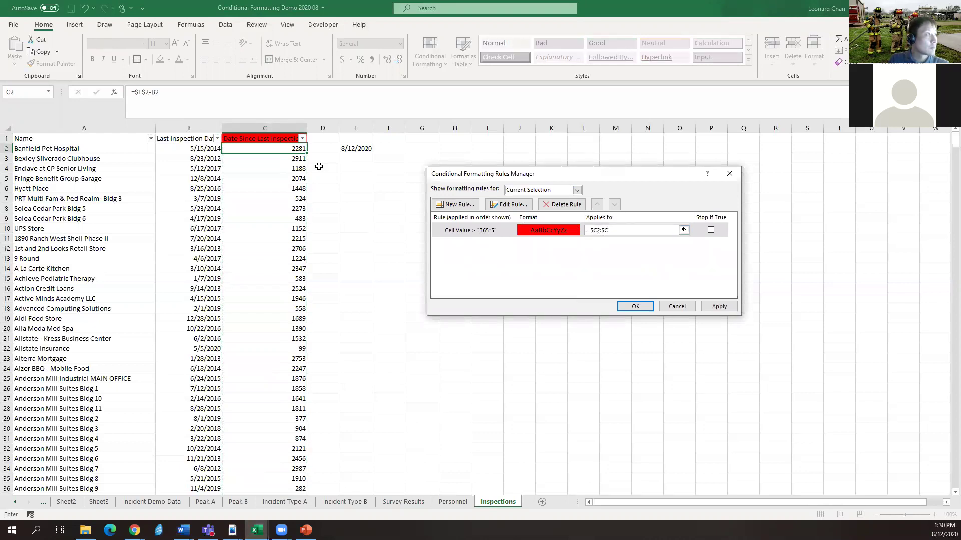
pyautogui.moveTo(307, 153); pyautogui.dragTo(300, 480)
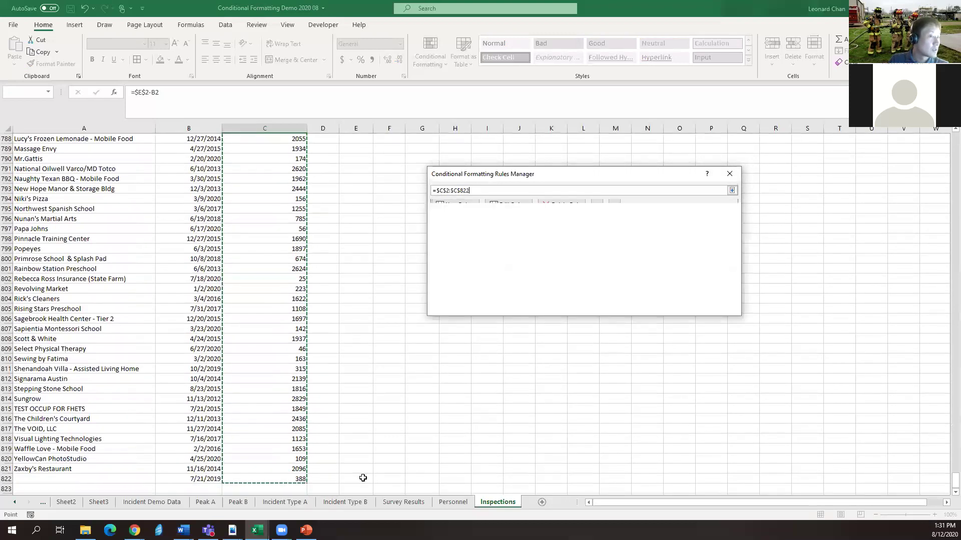
pyautogui.scroll(-7, 244, 372)
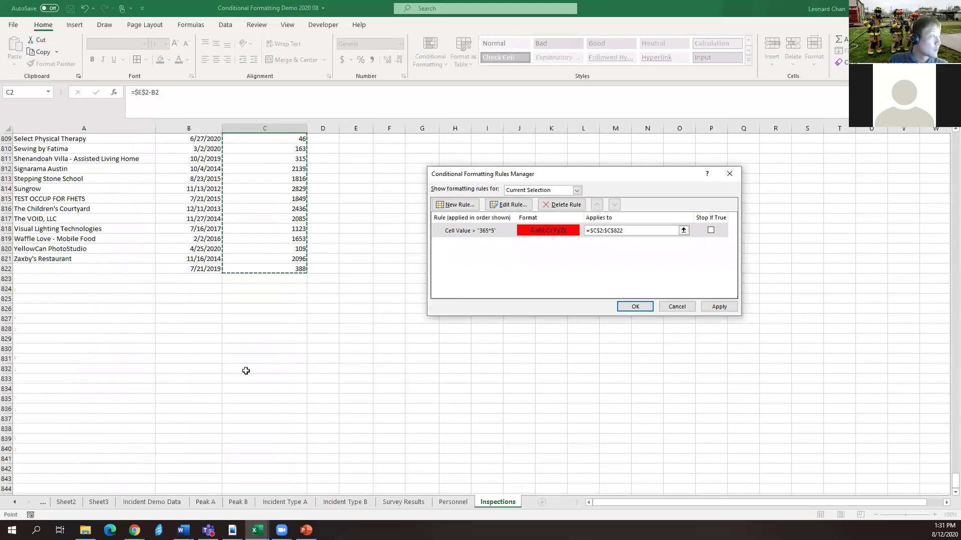
pyautogui.click(716, 306)
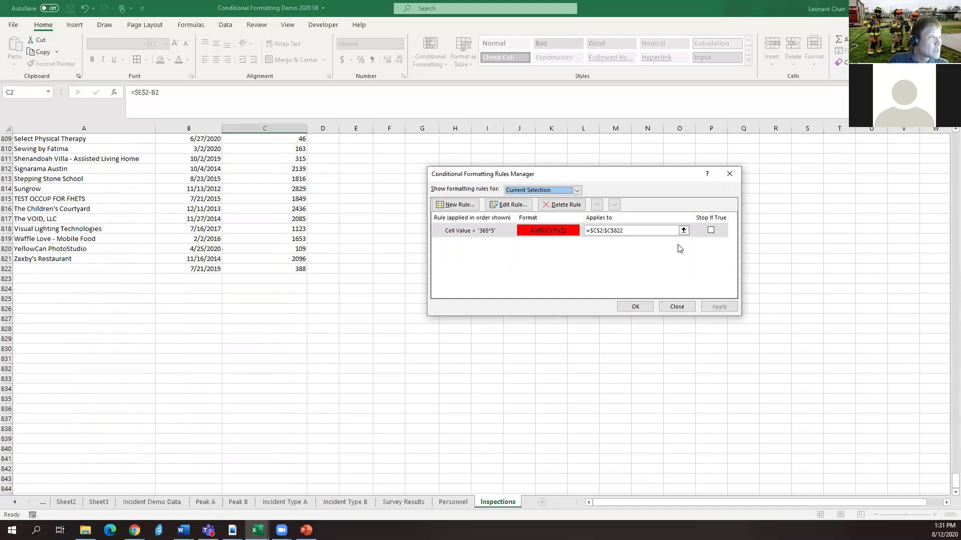
# - Inspect the red rule's greater-than threshold in the rule editor and close the rules manager
pyautogui.click(492, 207)
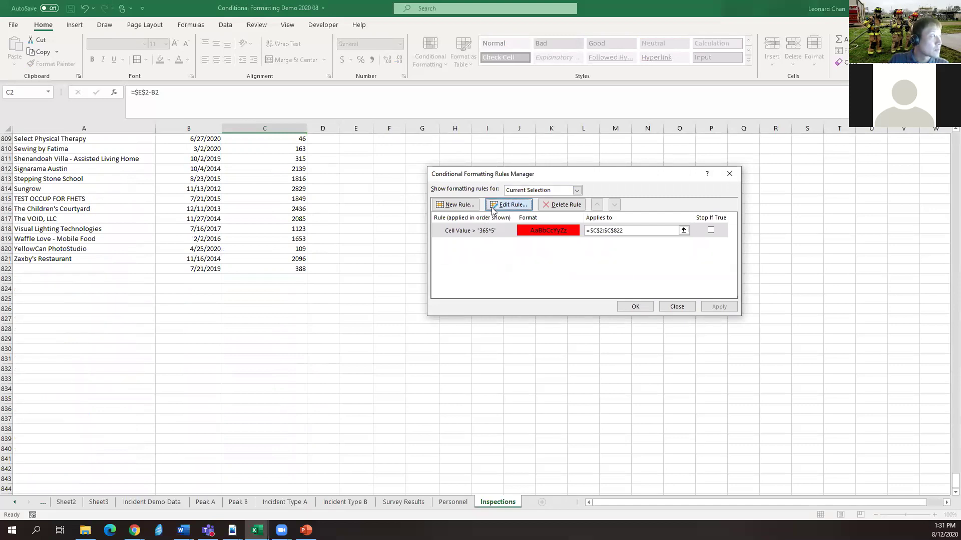
pyautogui.click(493, 207)
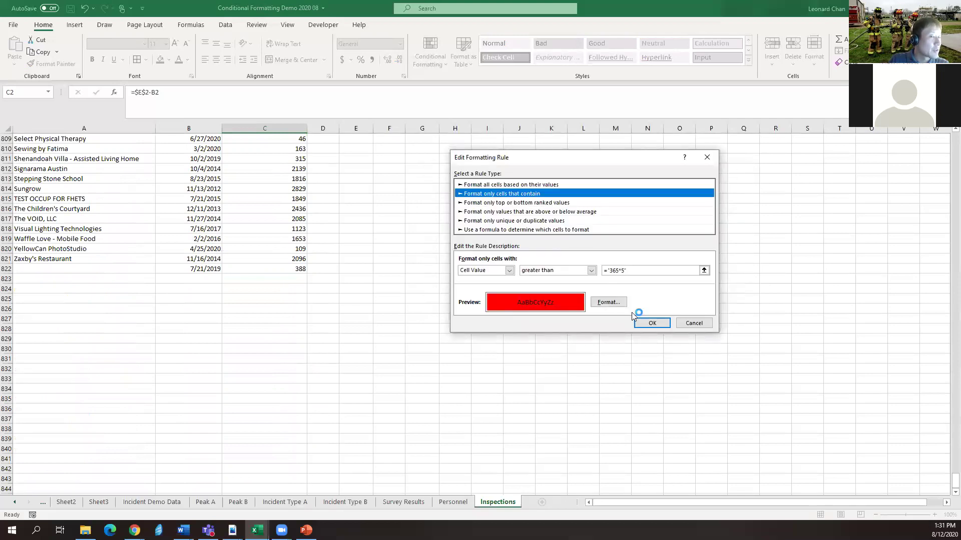
pyautogui.click(654, 323)
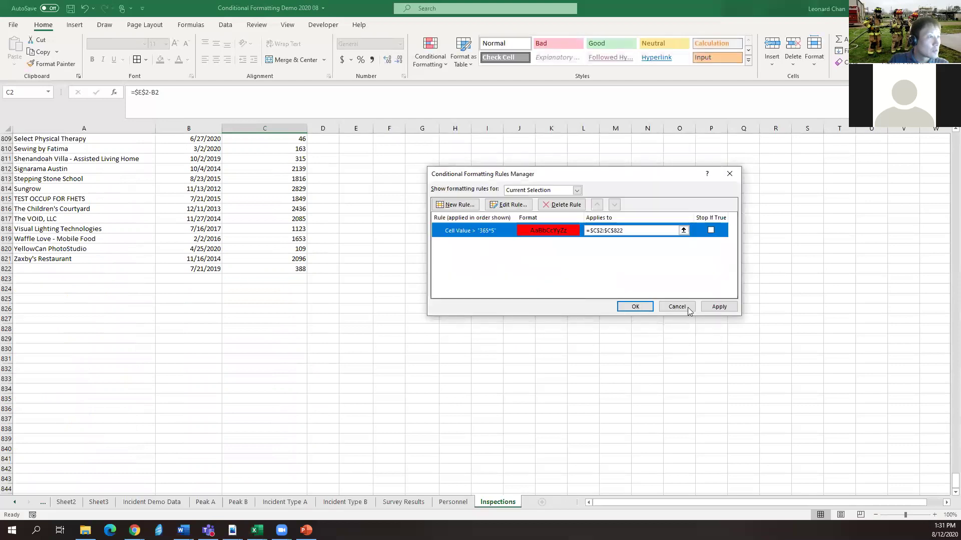
pyautogui.click(719, 306)
pyautogui.click(634, 307)
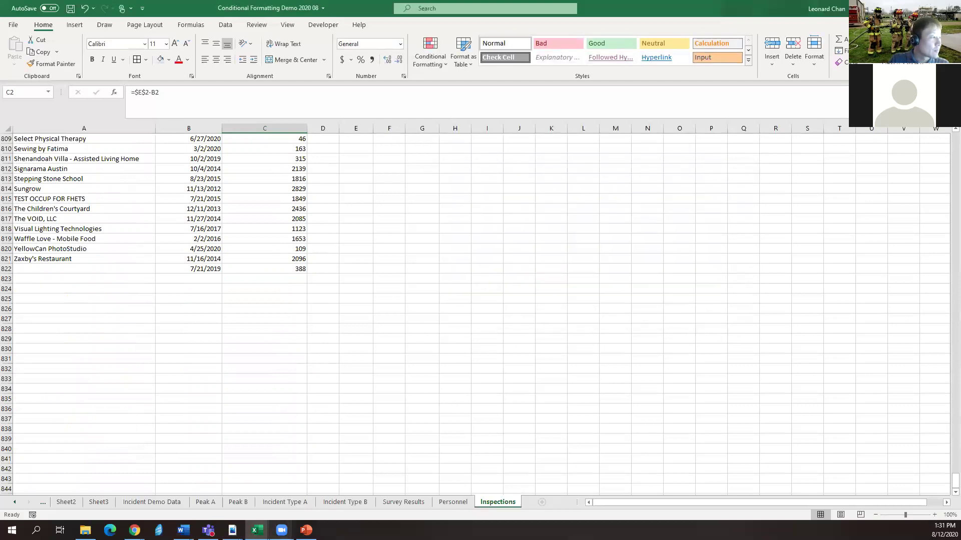
# - Switch to the Conditional Formatting Demo workbook and examine the red rule's threshold formula for column C
pyautogui.click(258, 530)
pyautogui.click(380, 486)
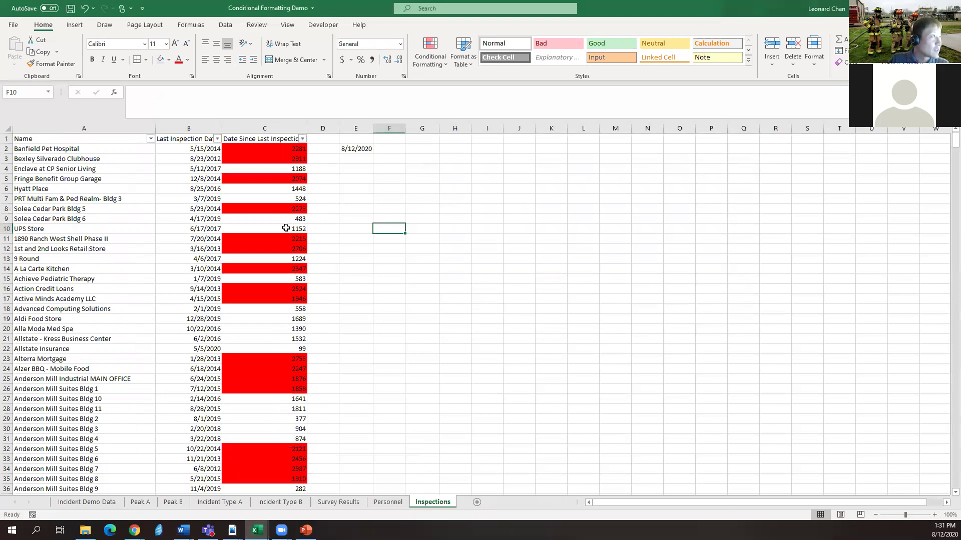
pyautogui.press('Left')
pyautogui.press('Left')
pyautogui.press('Left')
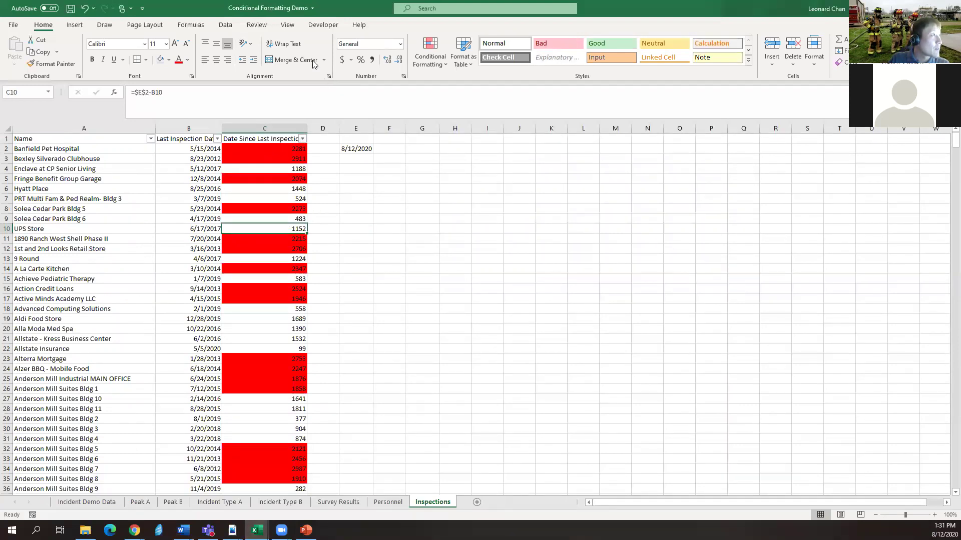
pyautogui.click(431, 55)
pyautogui.click(461, 228)
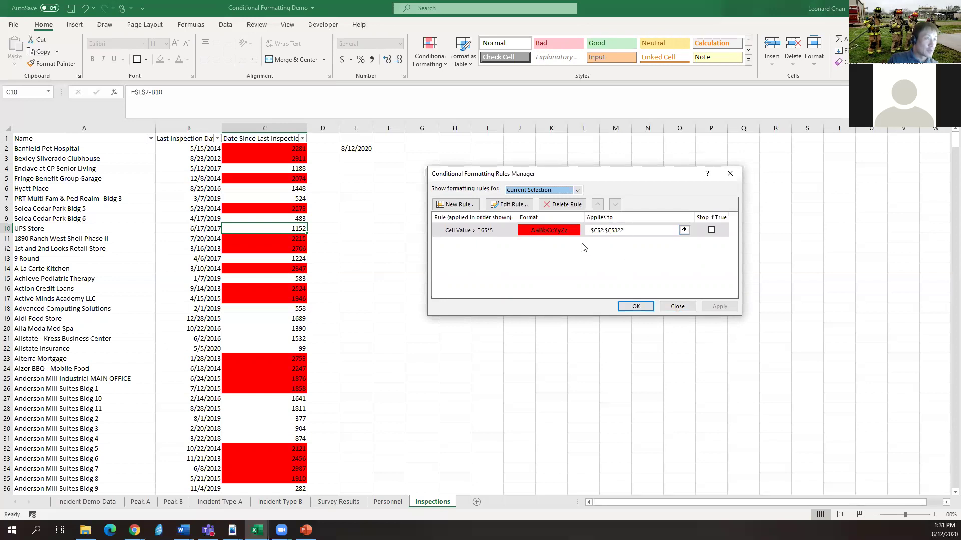
pyautogui.click(511, 206)
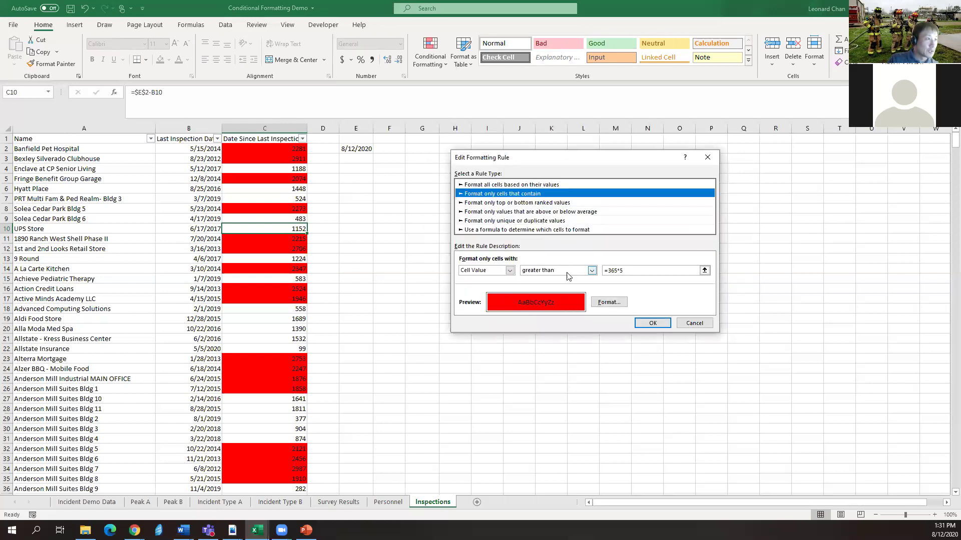
pyautogui.moveTo(623, 271); pyautogui.dragTo(604, 275)
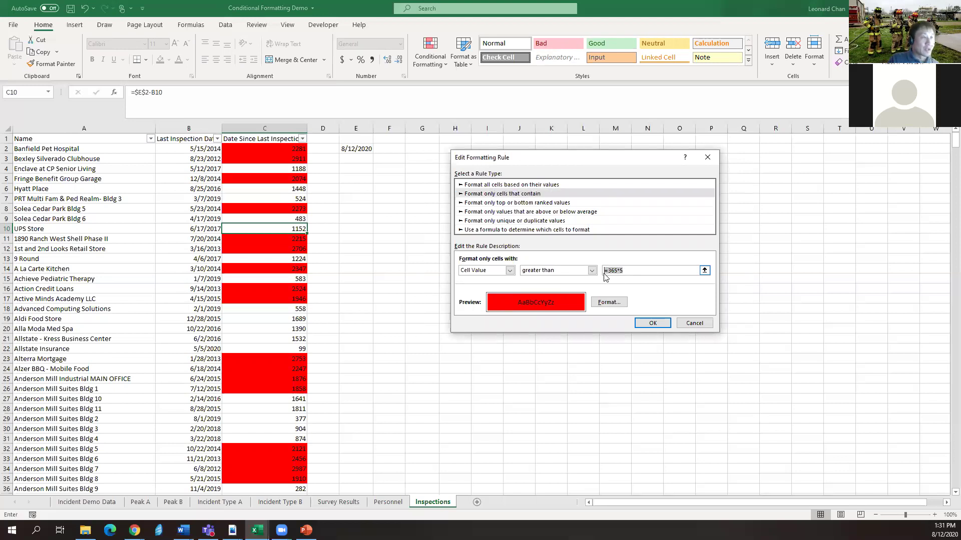
pyautogui.click(651, 323)
pyautogui.moveTo(257, 529)
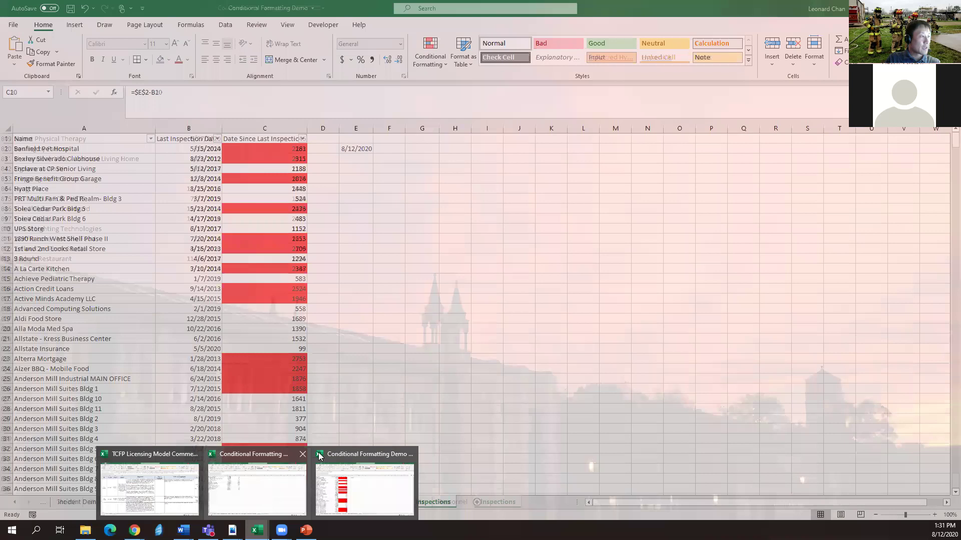
# - Examine the red rule's comparison operator and threshold formula in the Conditional Formatting Demo workbook, keeping greater than, and close the rules manager
pyautogui.click(320, 456)
pyautogui.click(508, 208)
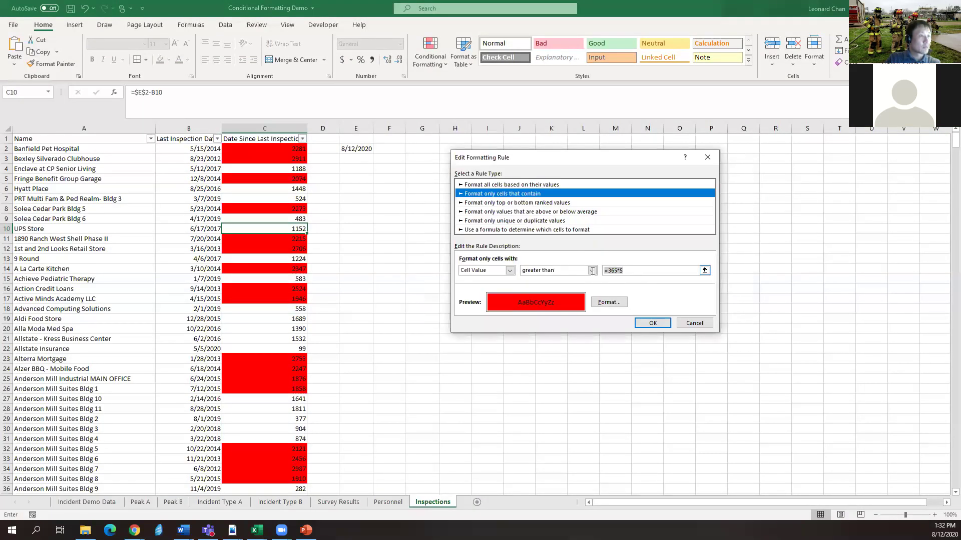
pyautogui.click(591, 270)
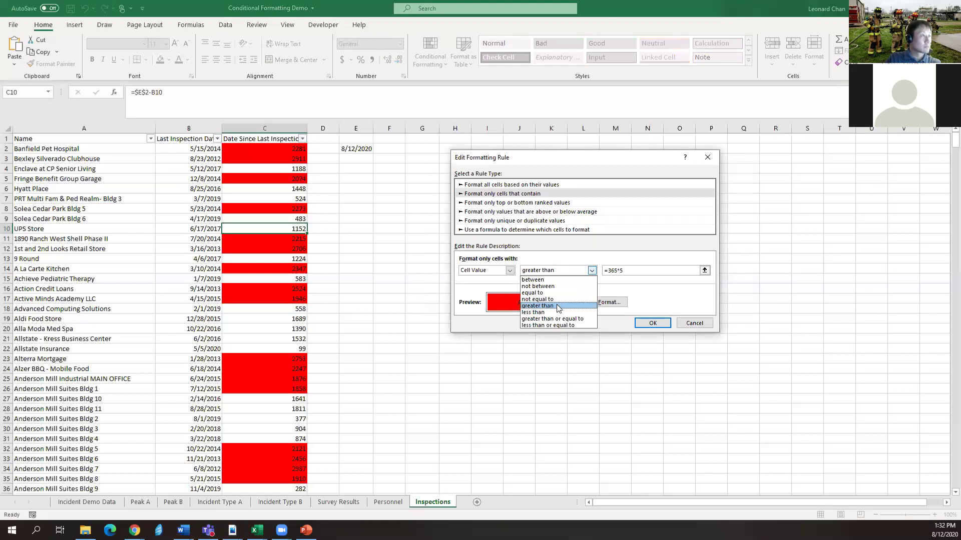
pyautogui.click(557, 306)
pyautogui.click(653, 323)
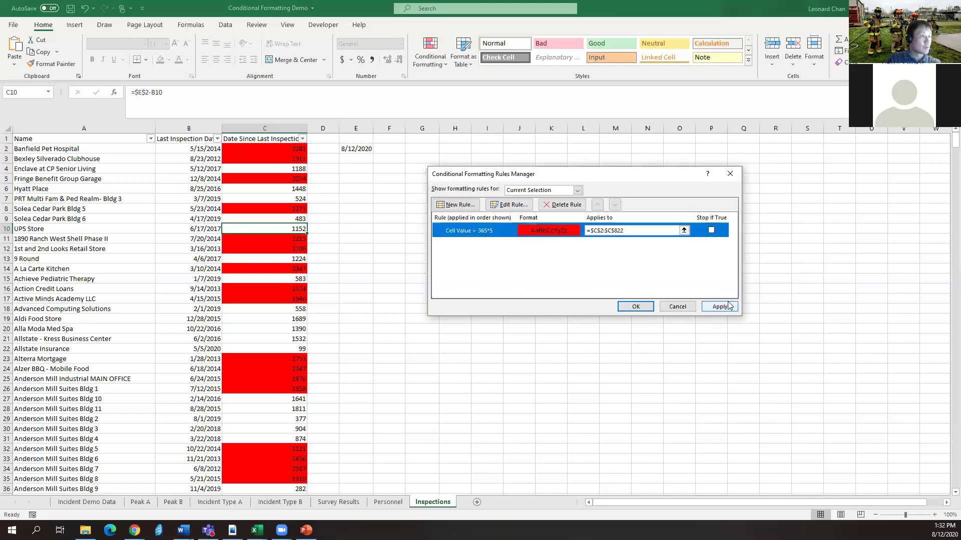
pyautogui.click(678, 307)
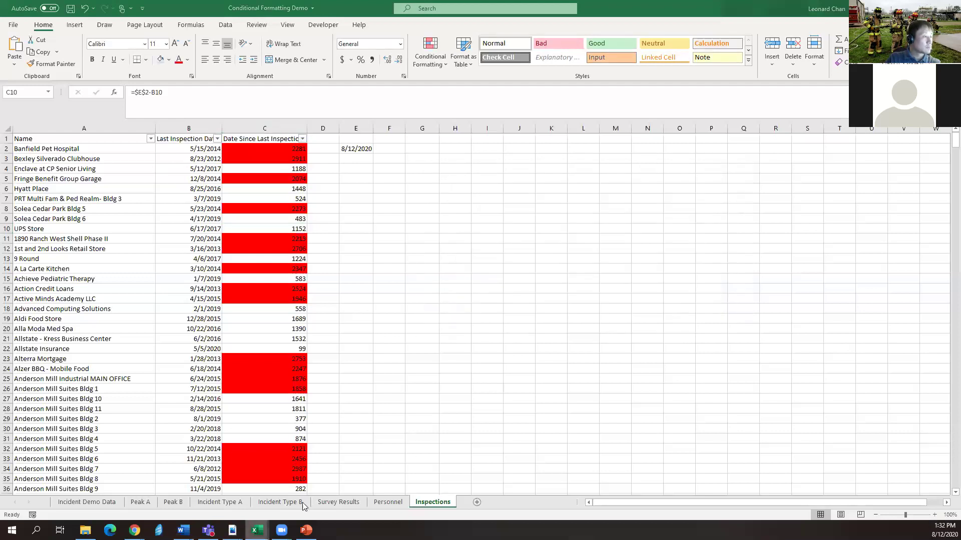
# - In the Conditional Formatting Demo 2020 08 workbook, set the red rule's greater-than threshold to the formula =365*5 and apply it to the Inspections sheet
pyautogui.moveTo(257, 530)
pyautogui.click(287, 498)
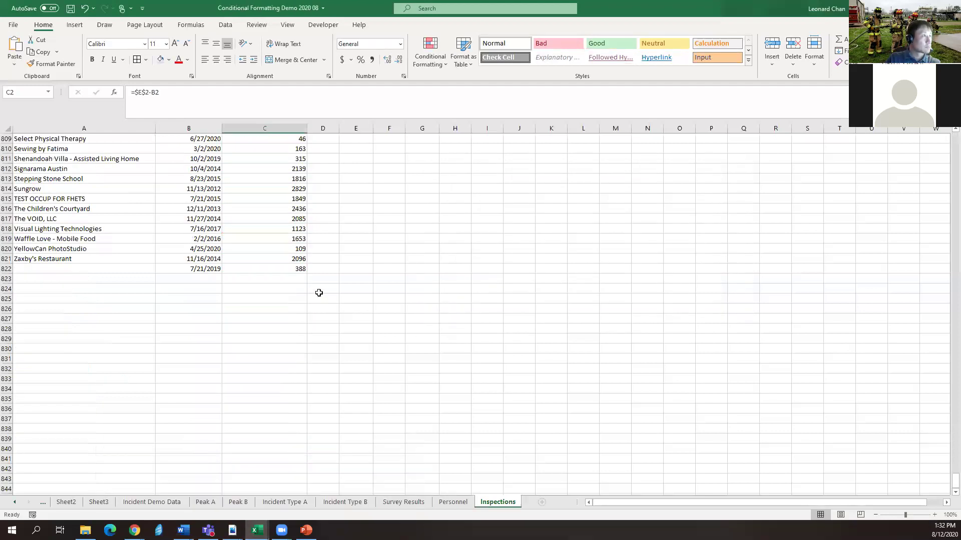
pyautogui.click(443, 63)
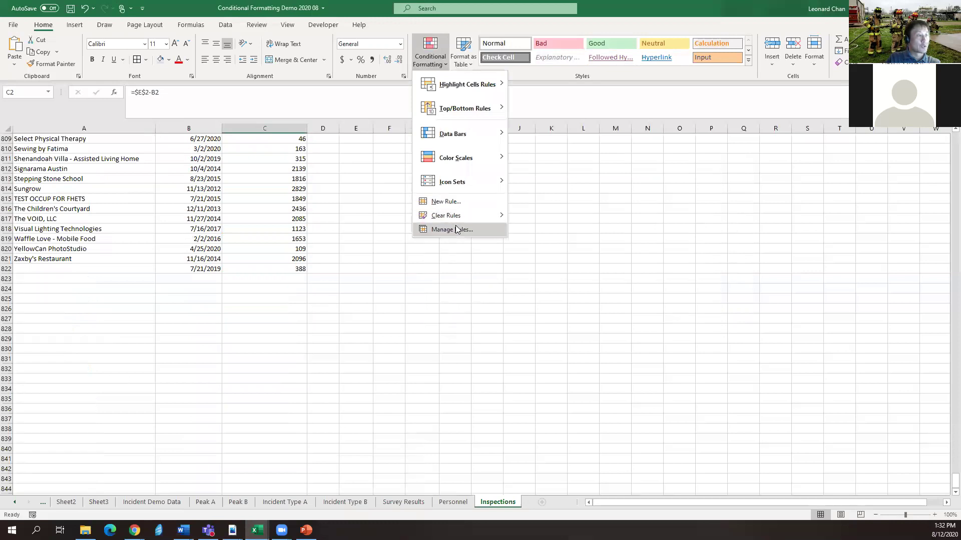
pyautogui.click(455, 230)
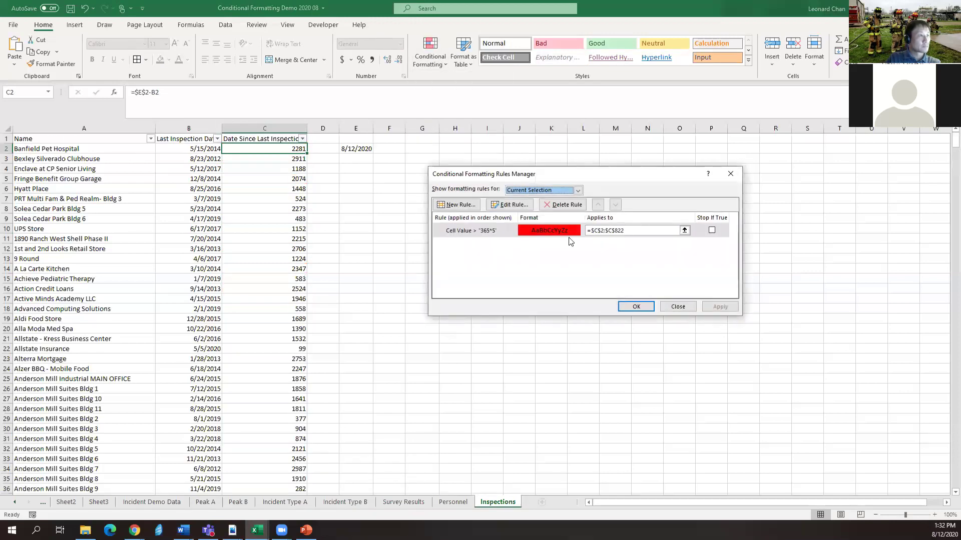
pyautogui.click(514, 206)
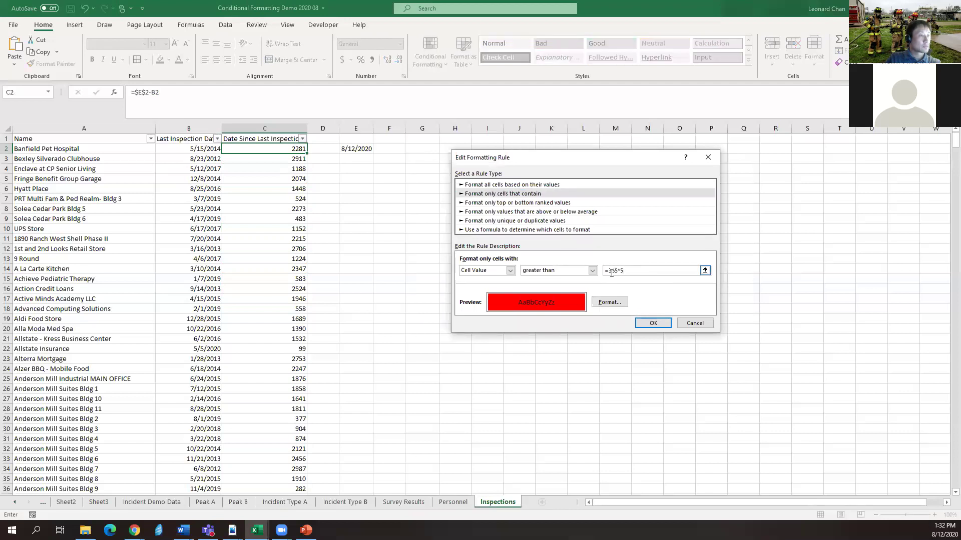
pyautogui.click(652, 324)
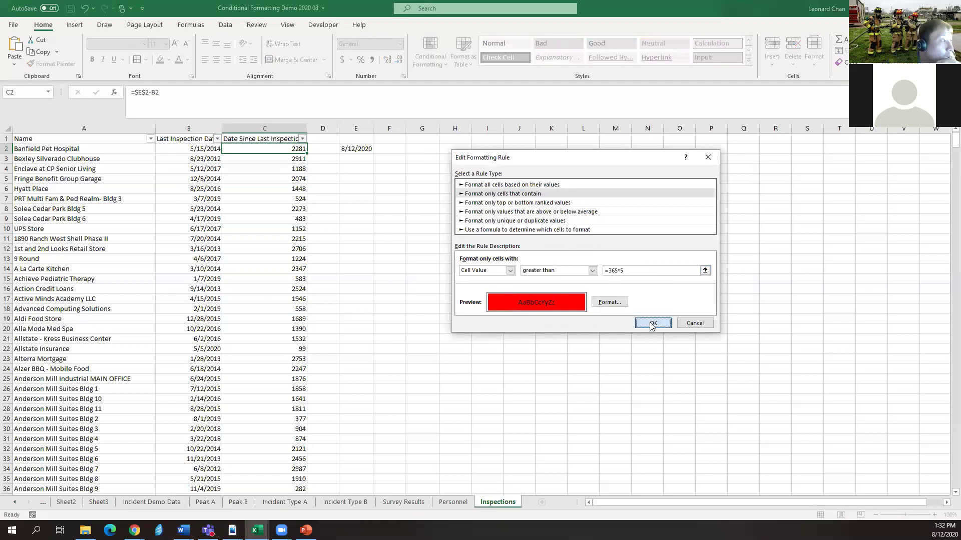
pyautogui.click(711, 307)
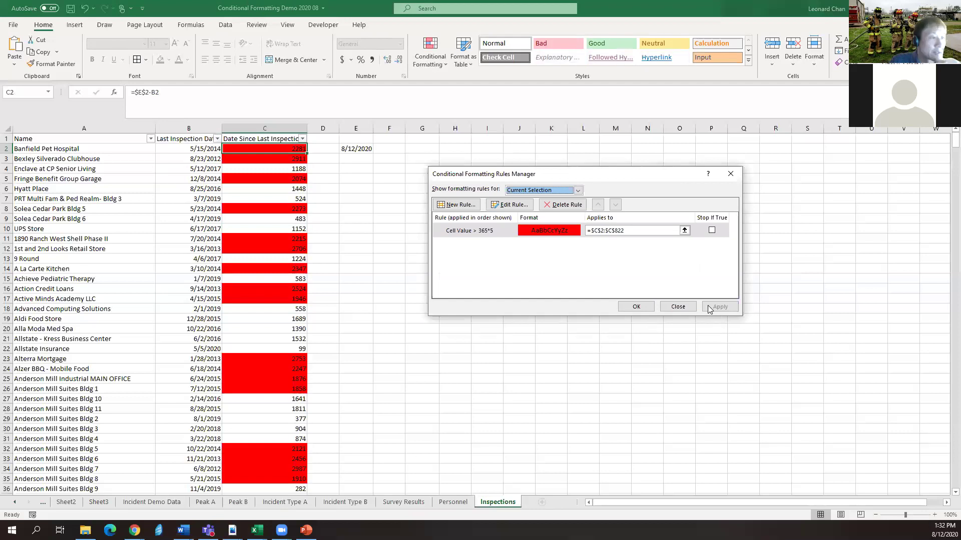
pyautogui.click(644, 310)
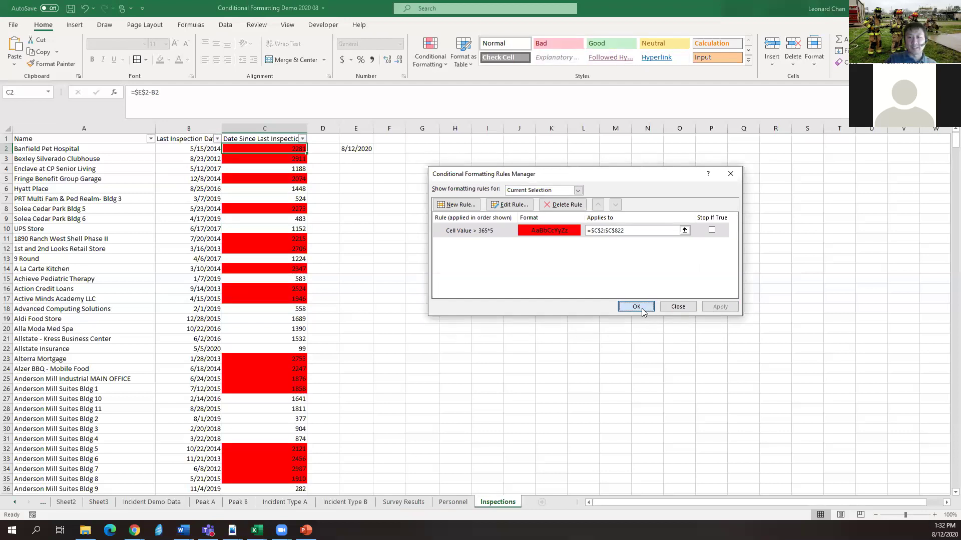
pyautogui.click(642, 310)
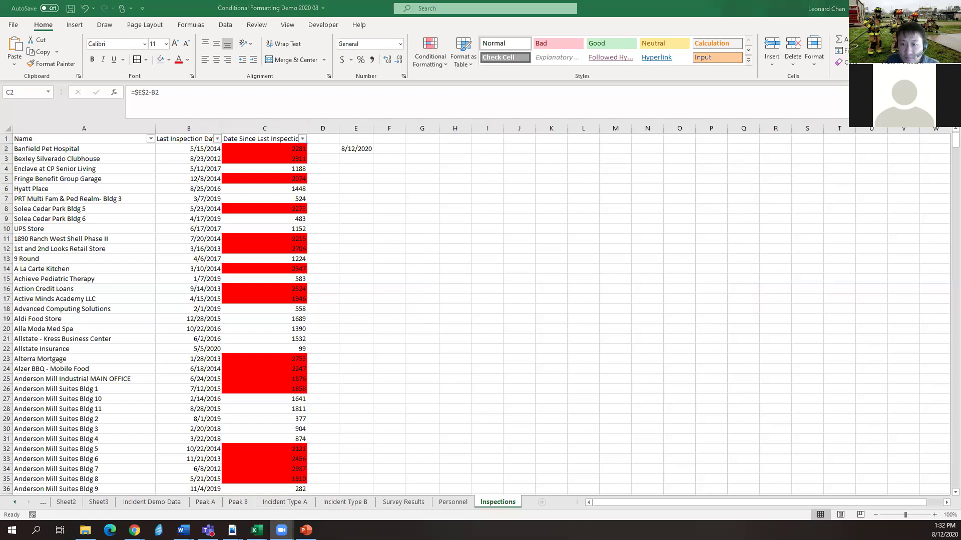
# - Switch to the PowerPoint presentation
pyautogui.hotkey('alt', 'Tab')
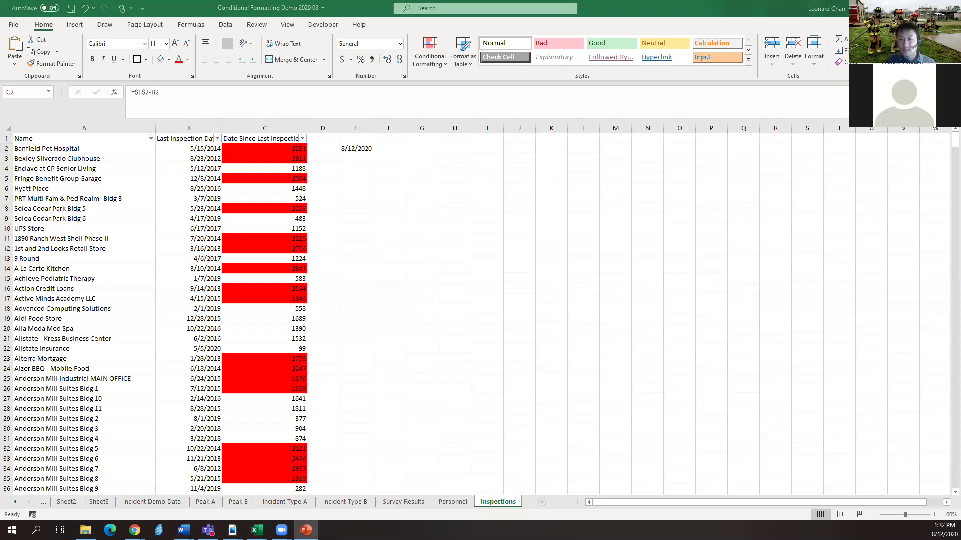